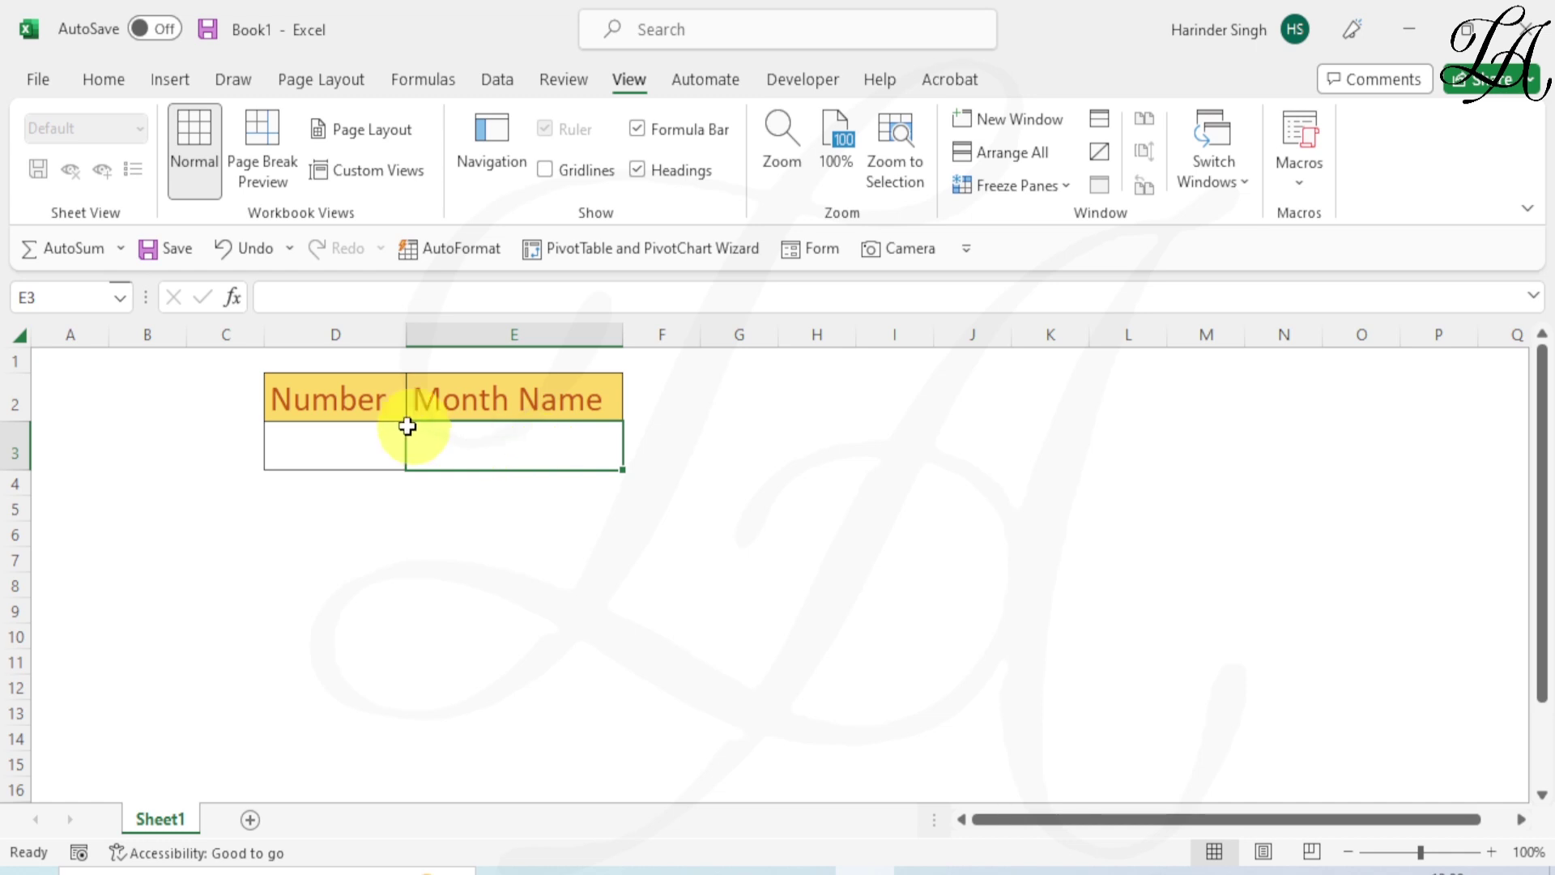
- Select cells D3 and E3, then open the Visual Basic editor from the Developer tab
click(318, 449)
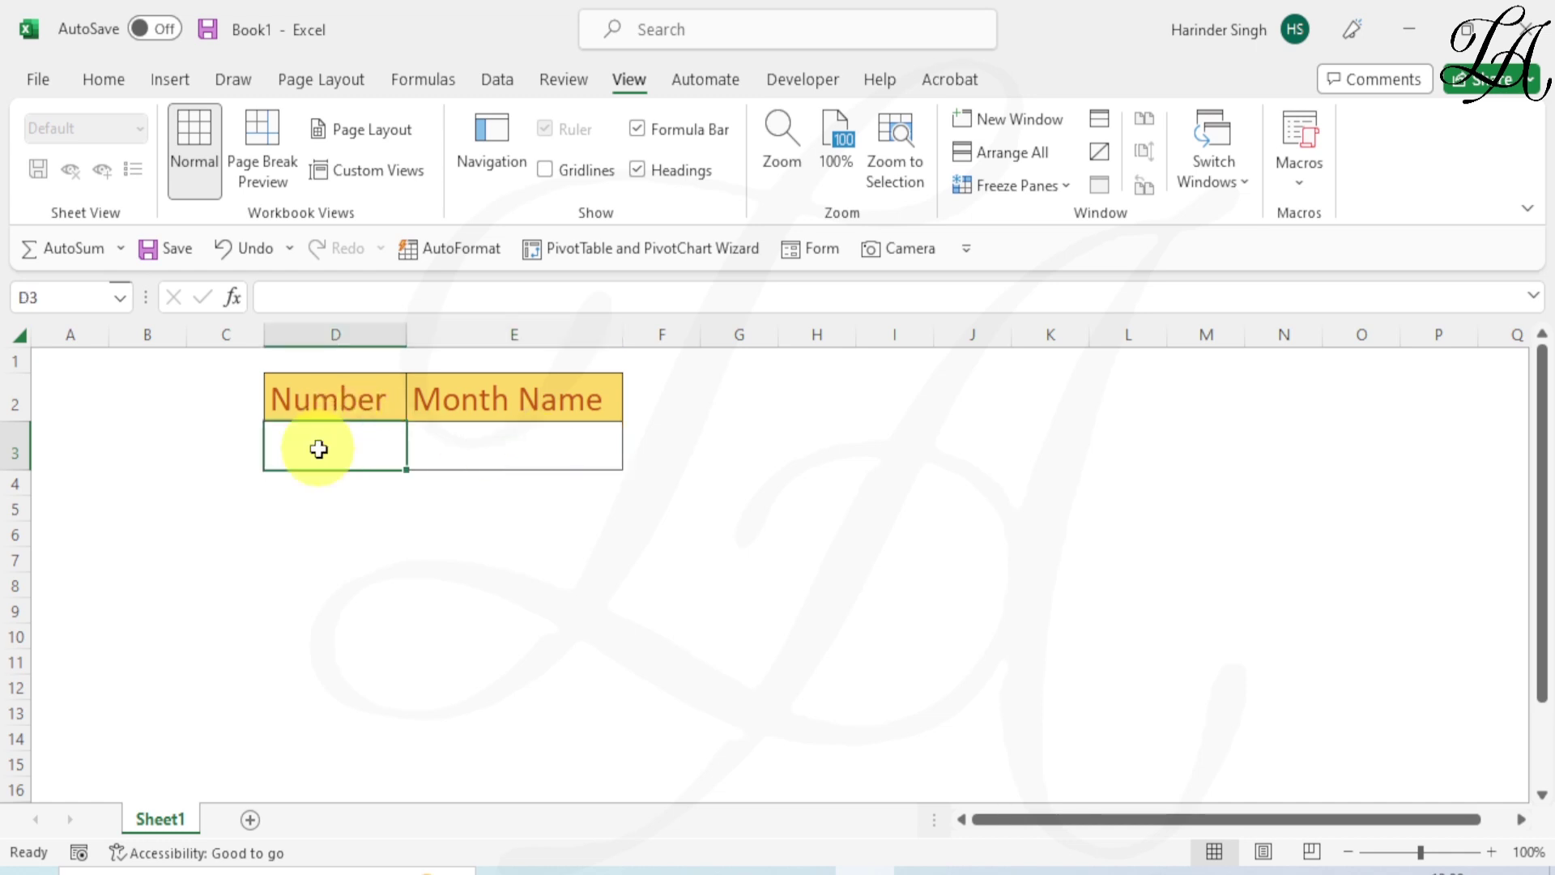
click(518, 452)
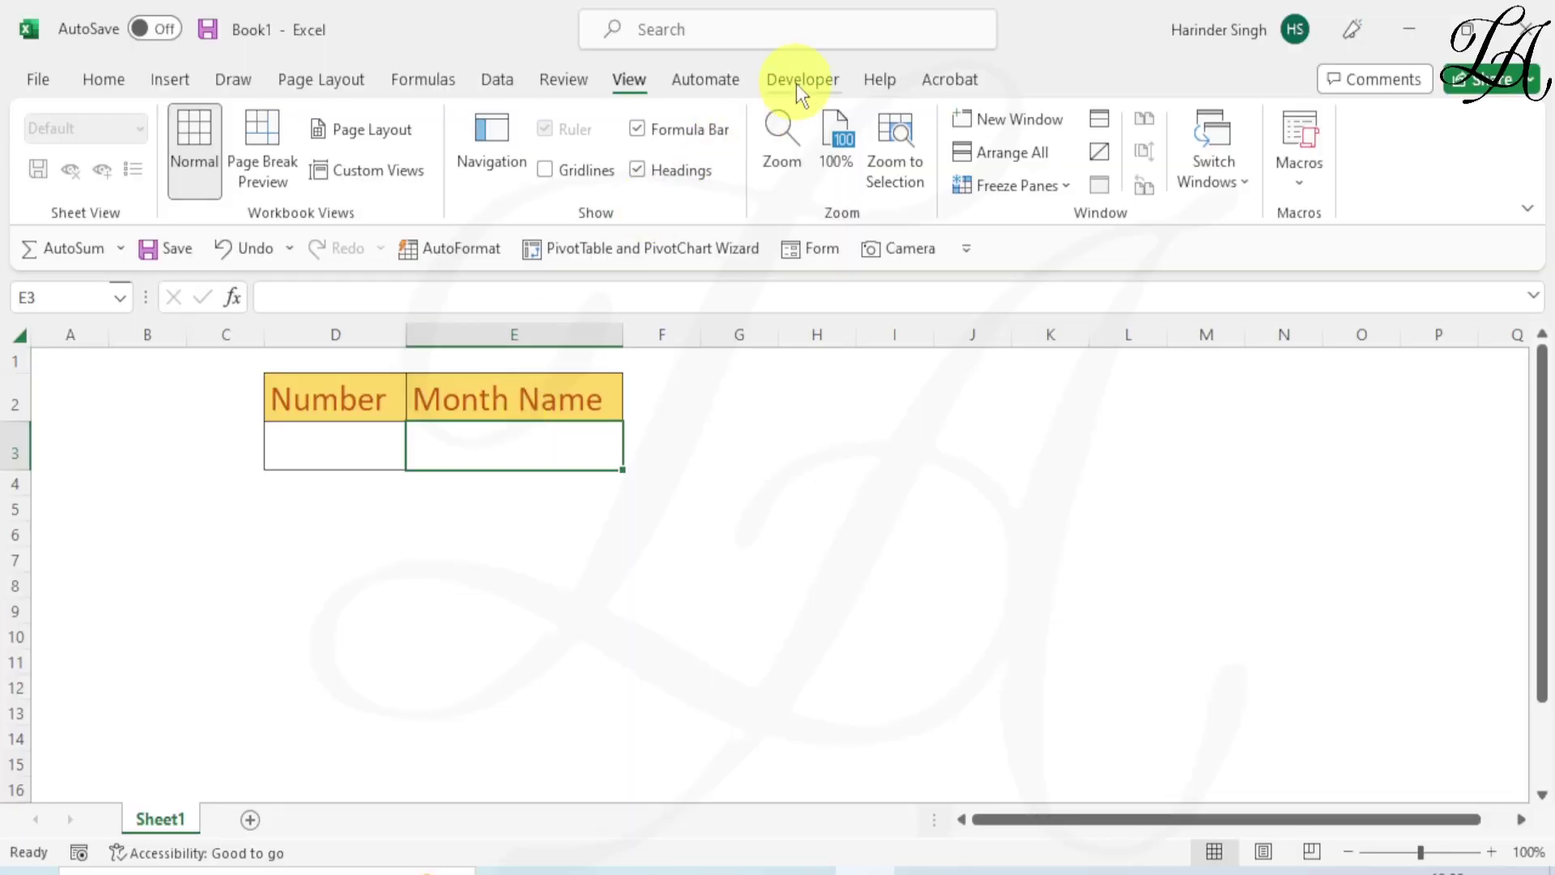
click(795, 84)
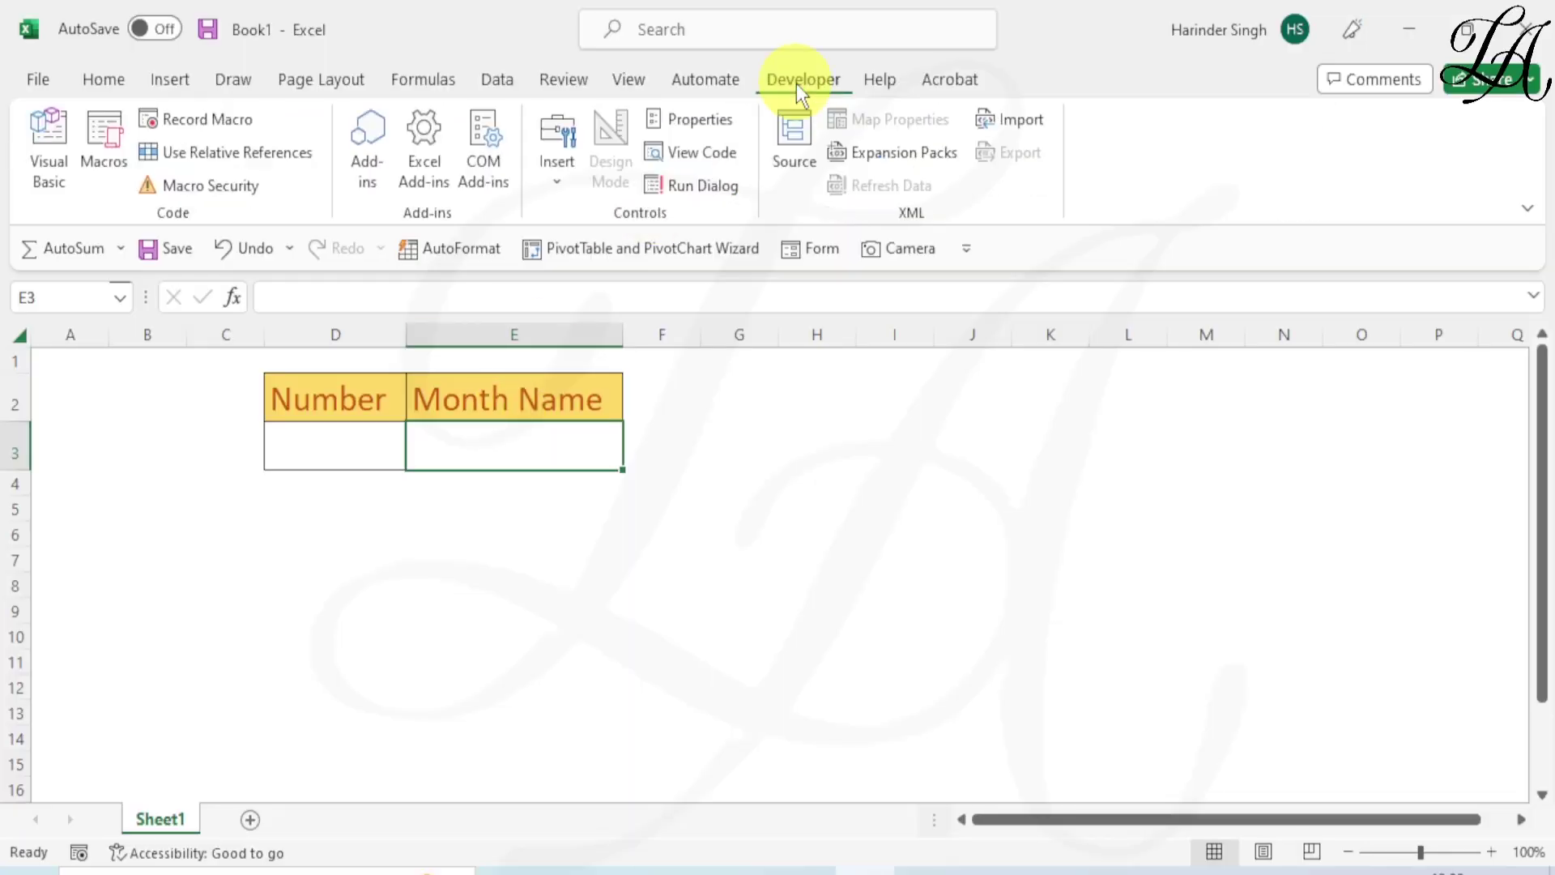
click(48, 150)
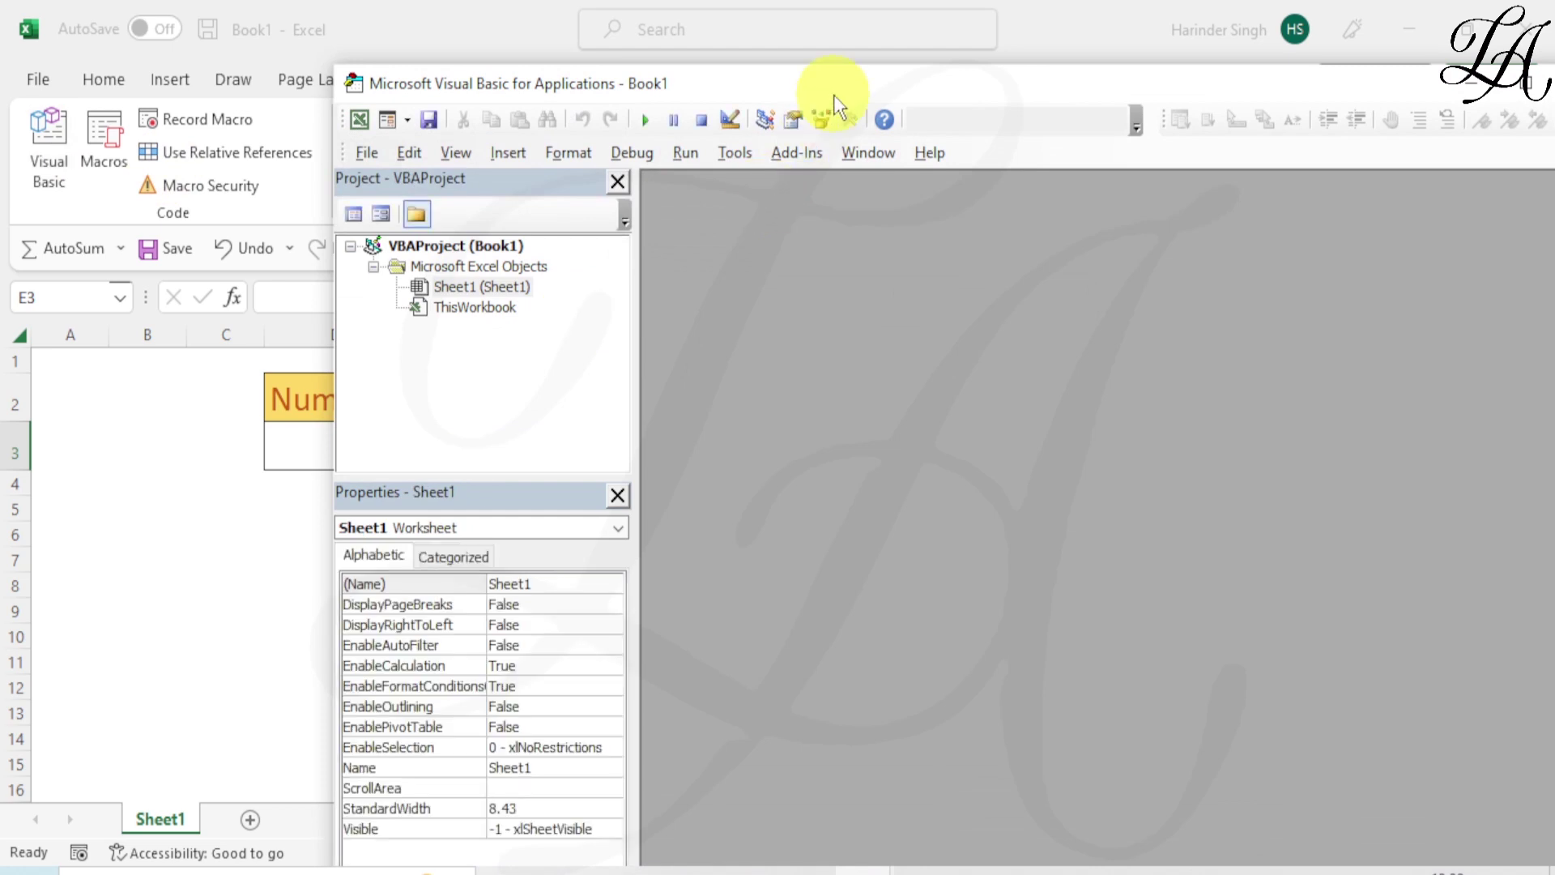
drag(833, 95, 797, 80)
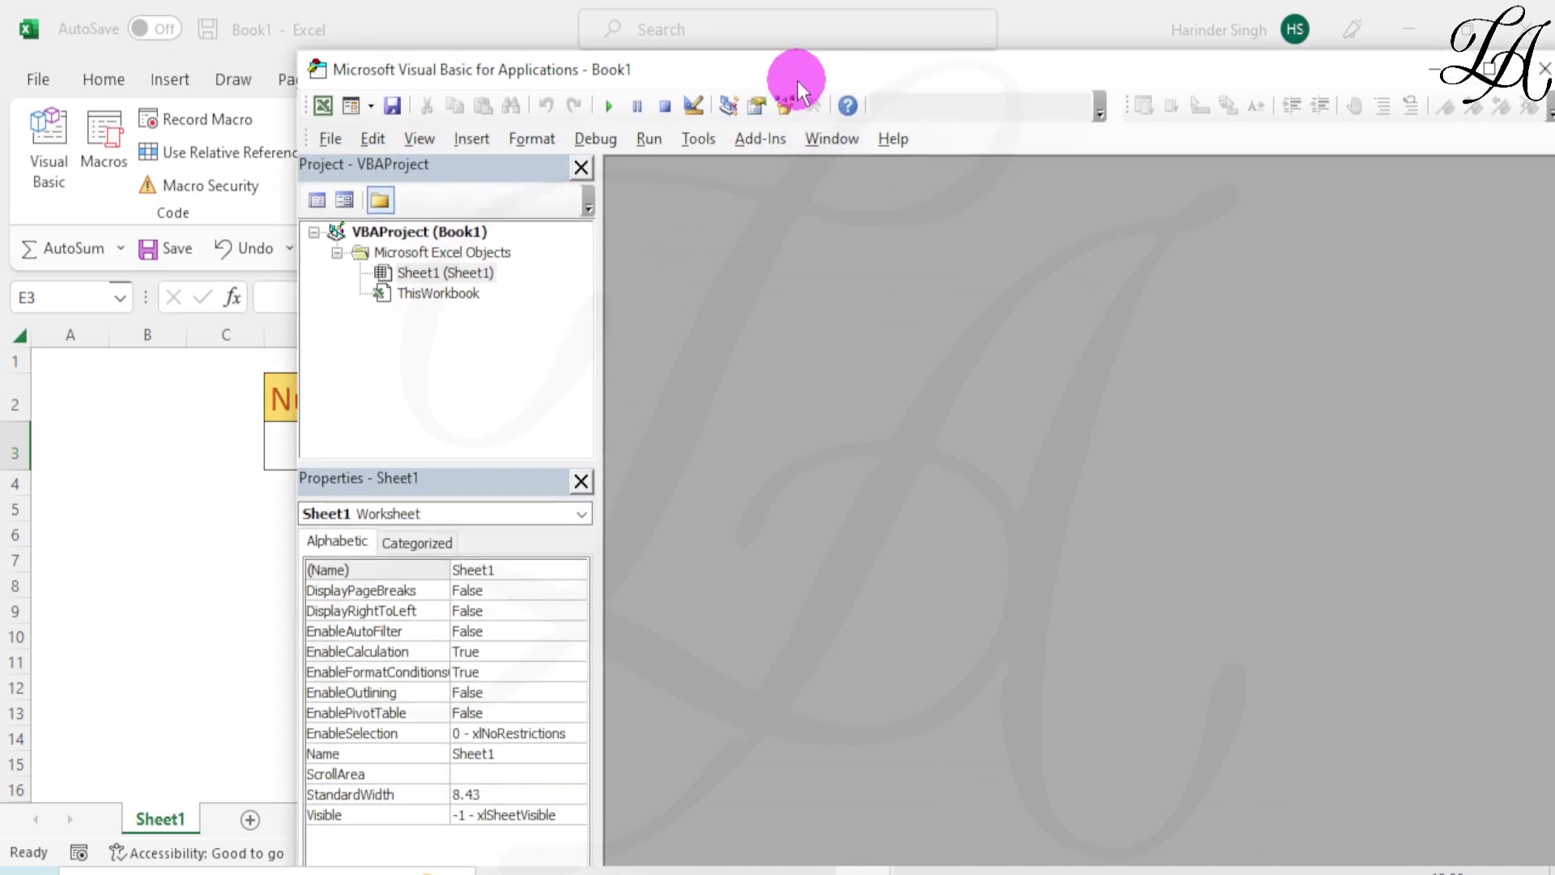
- Insert a new module holding an empty select_case procedure, then return to cell D3
click(467, 143)
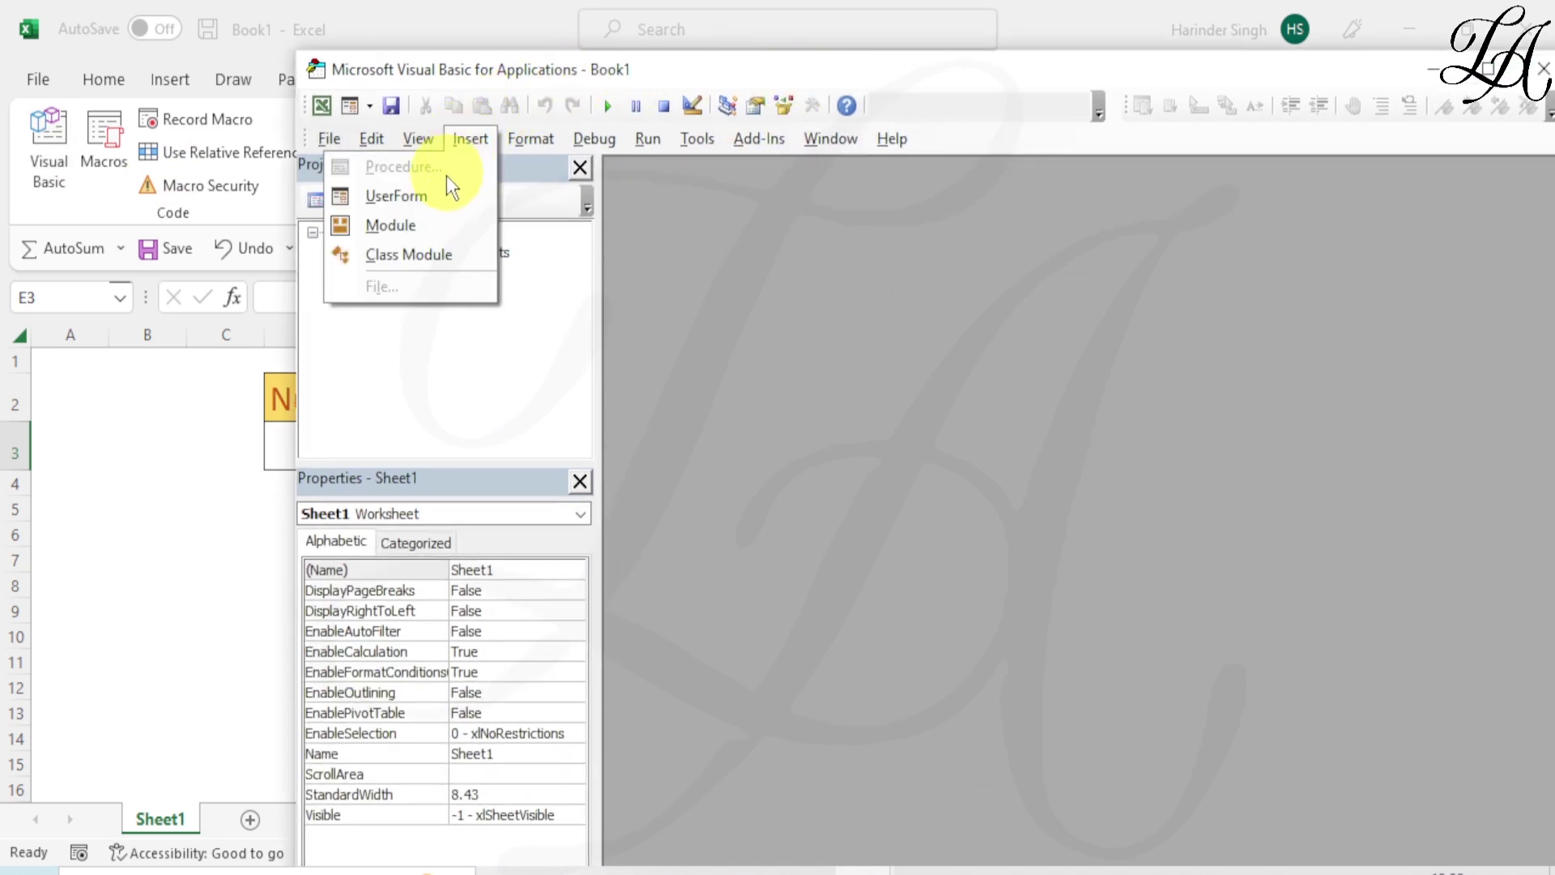
click(426, 231)
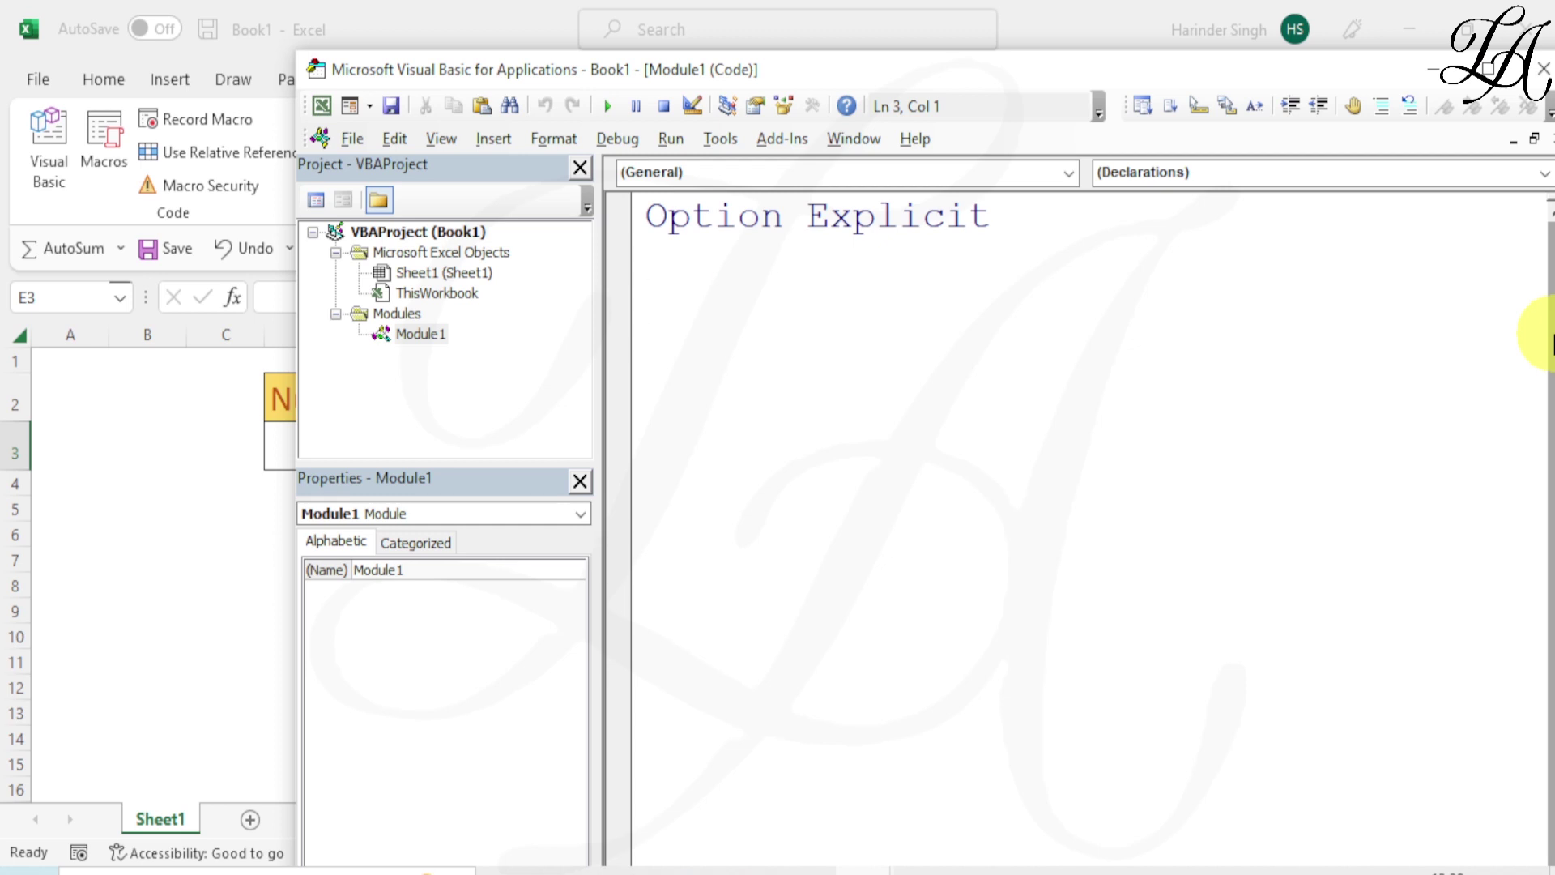
text(sub )
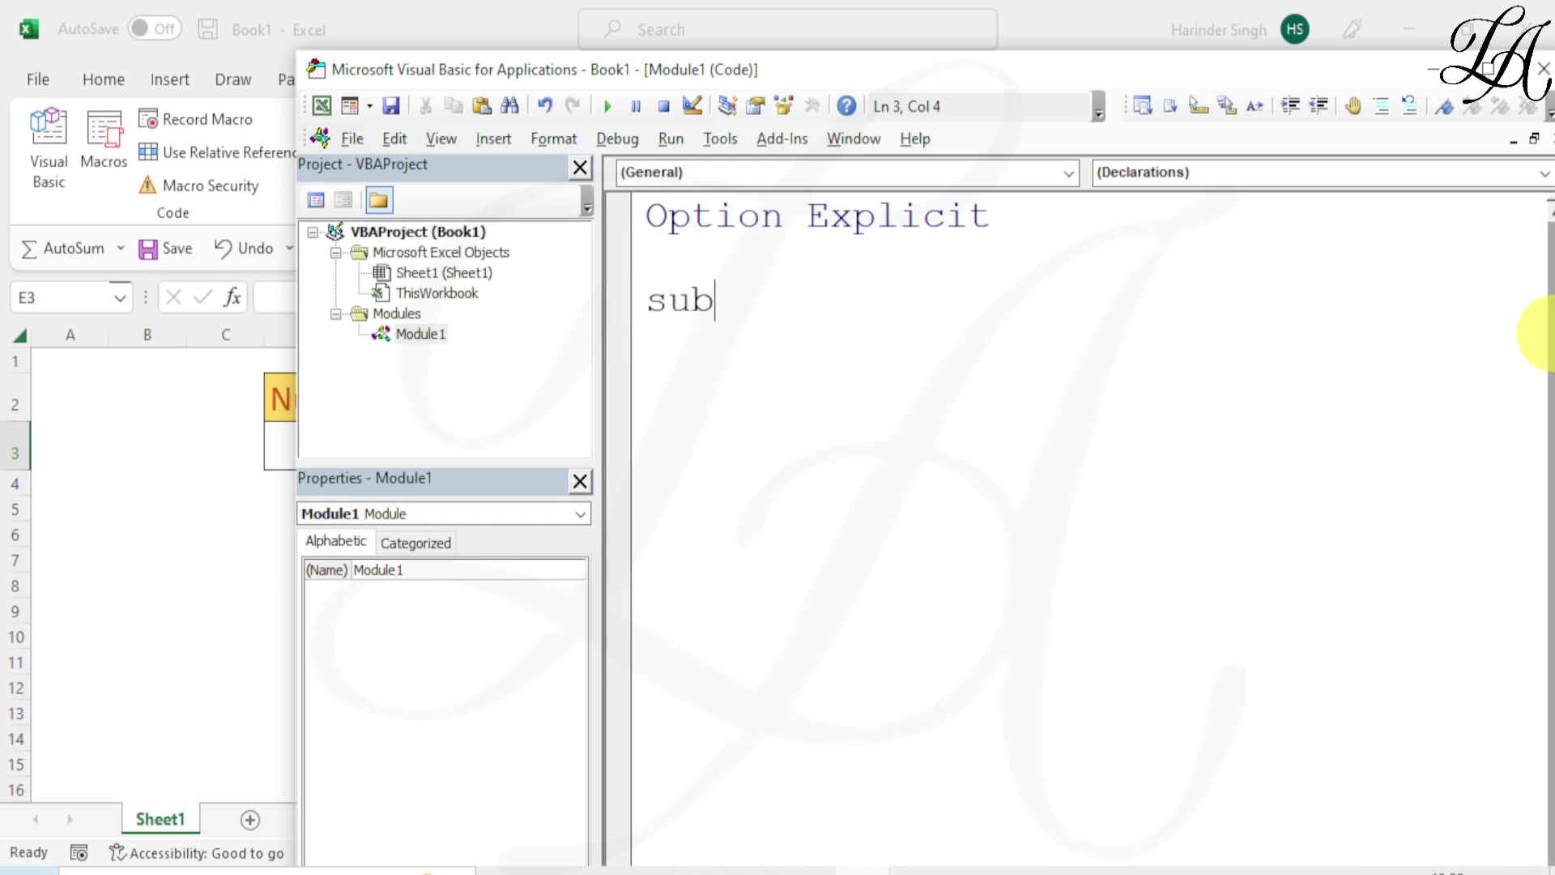
text(s)
text(elect)
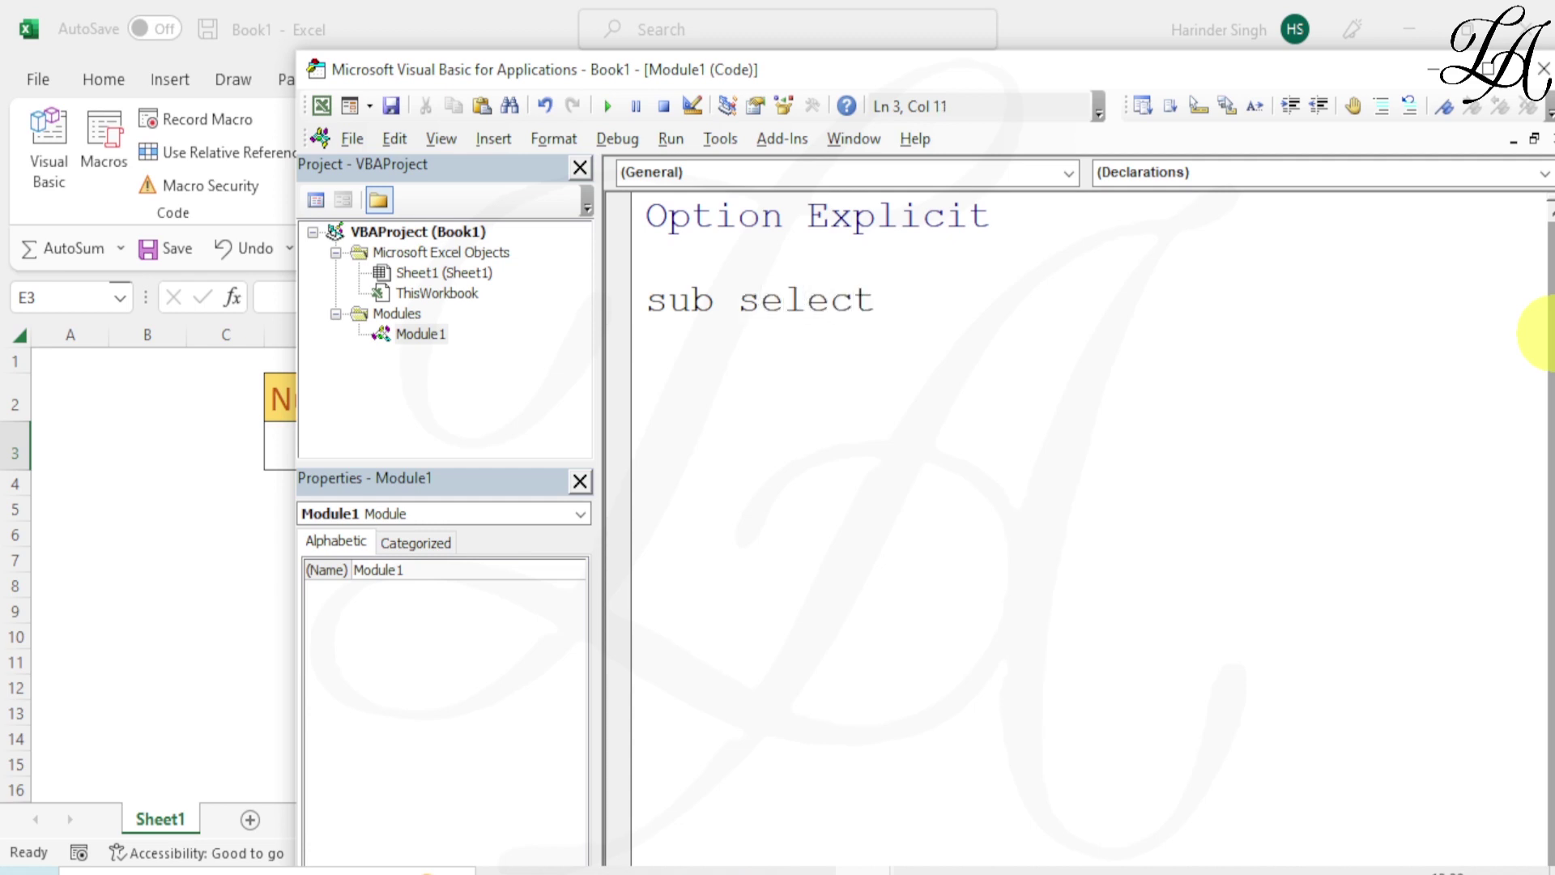
text(_case()
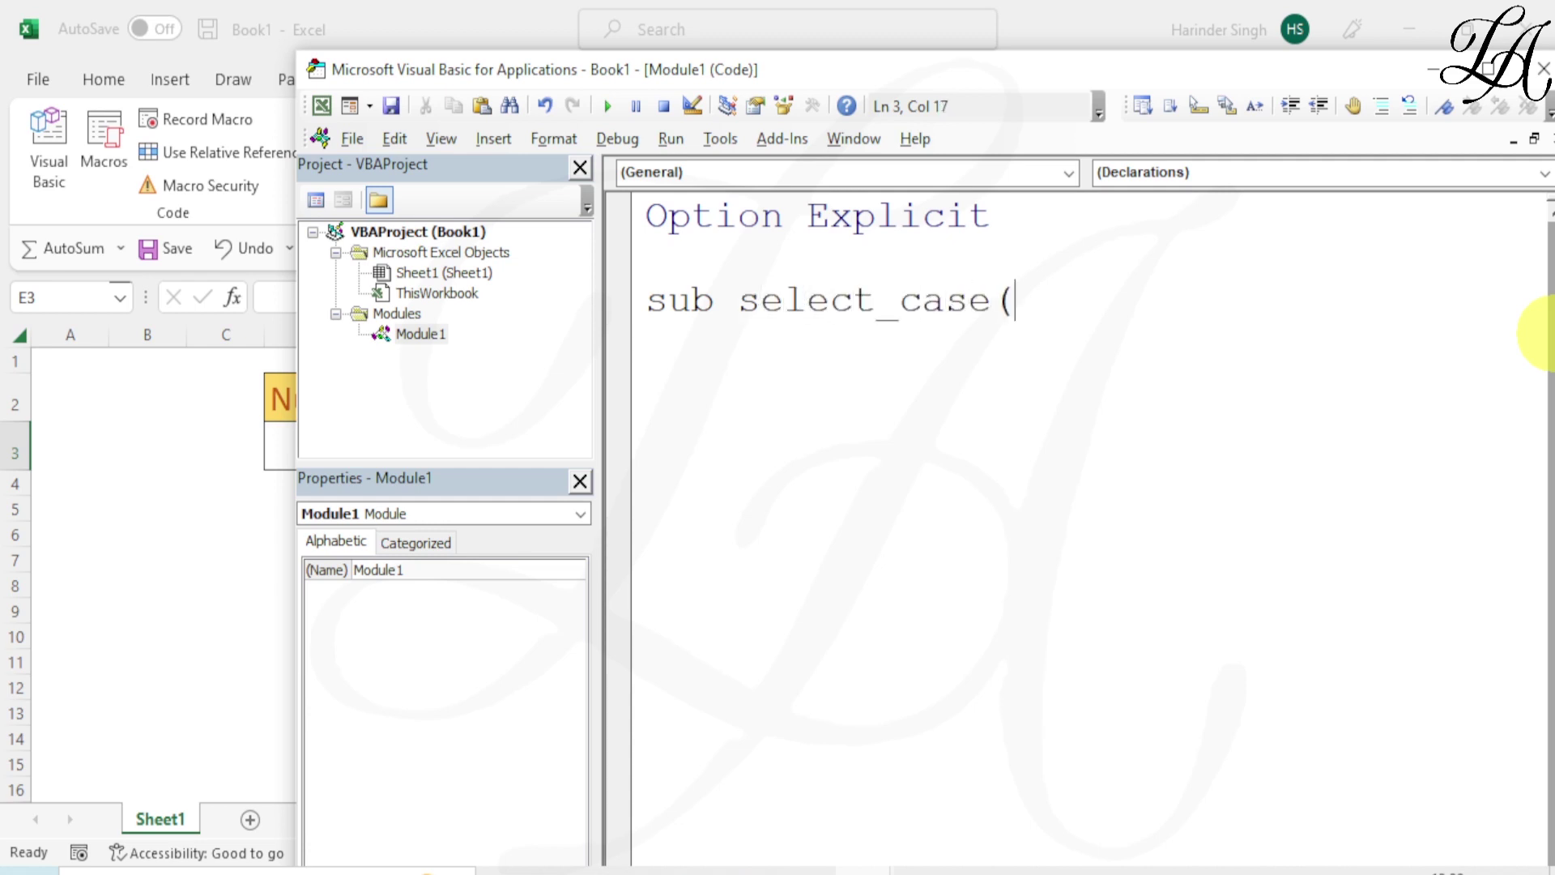
text())
key(Return)
key(Return)
key(Return)
key(Return)
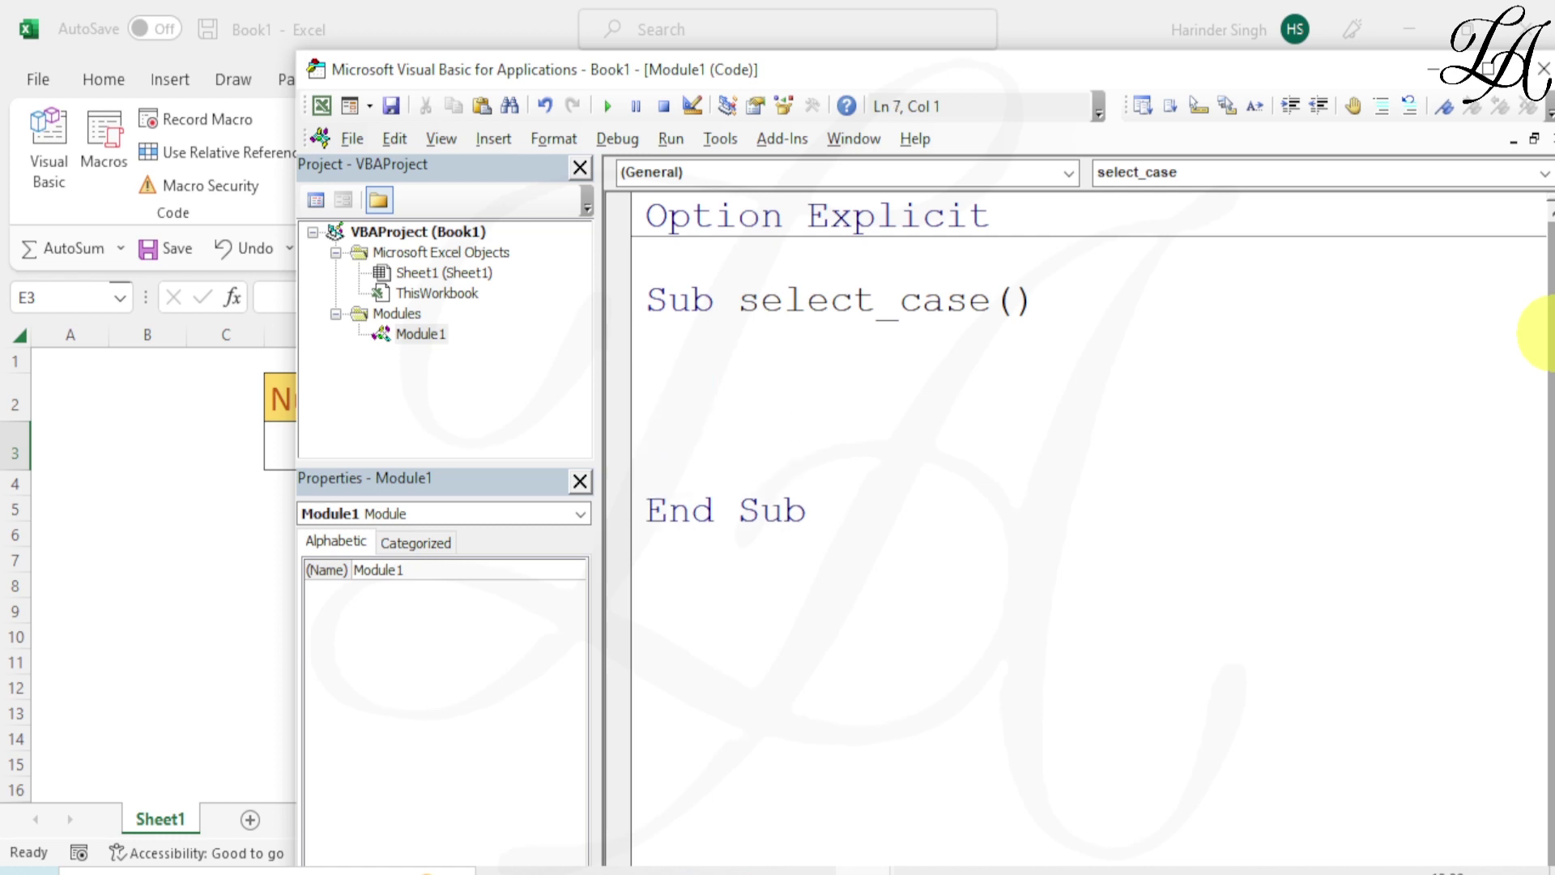
key(Up)
key(Up)
key(Up)
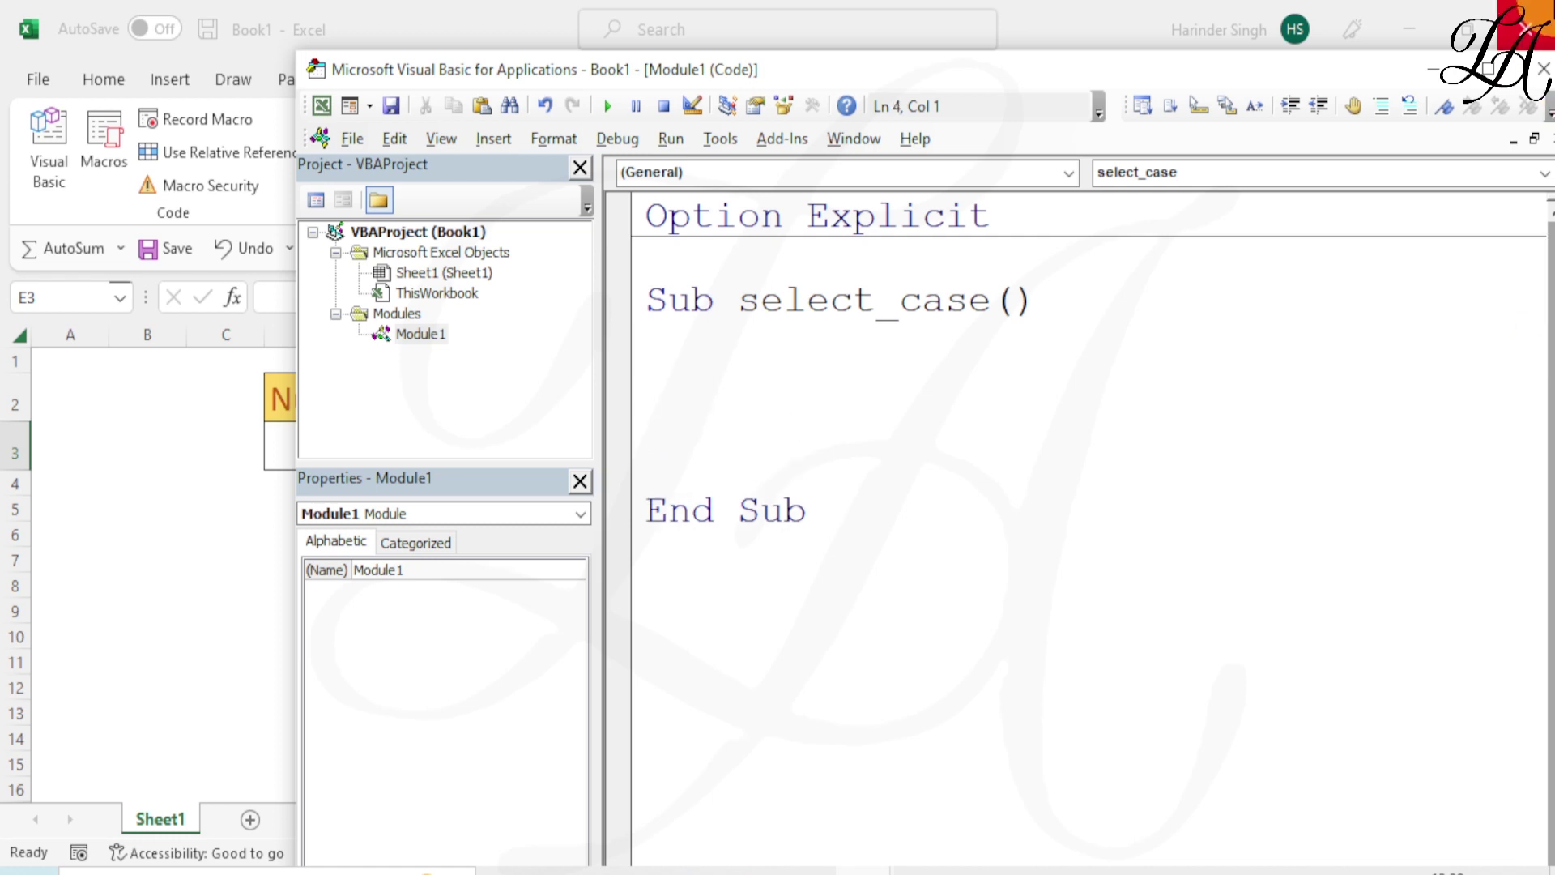
drag(1007, 80, 1224, 46)
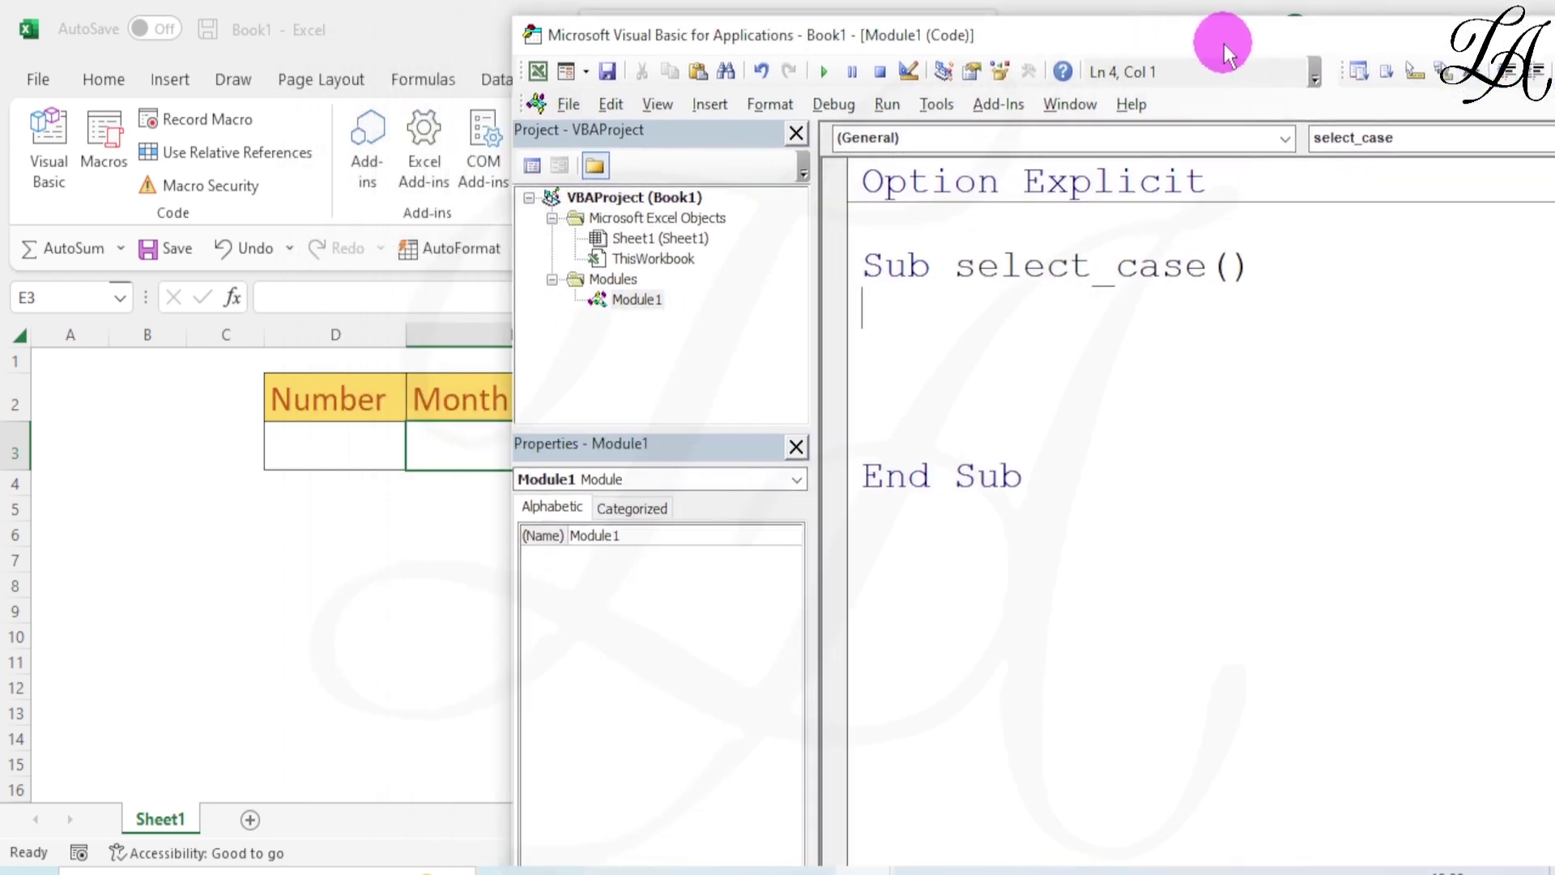
click(373, 456)
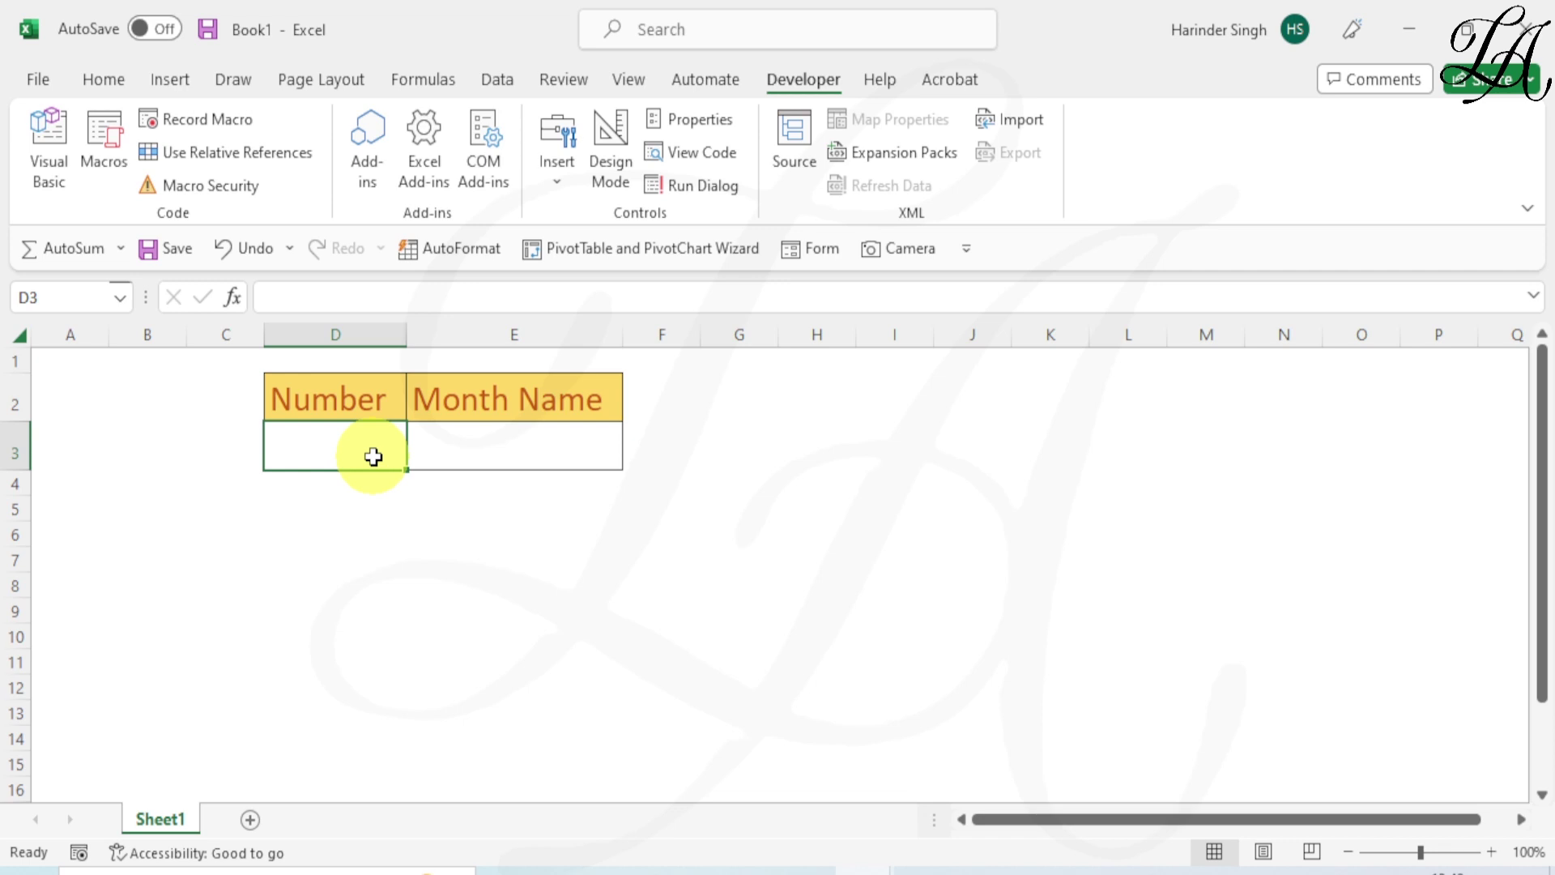
- In select_case, declare x As Integer and set x = Range("d3").value
click(301, 455)
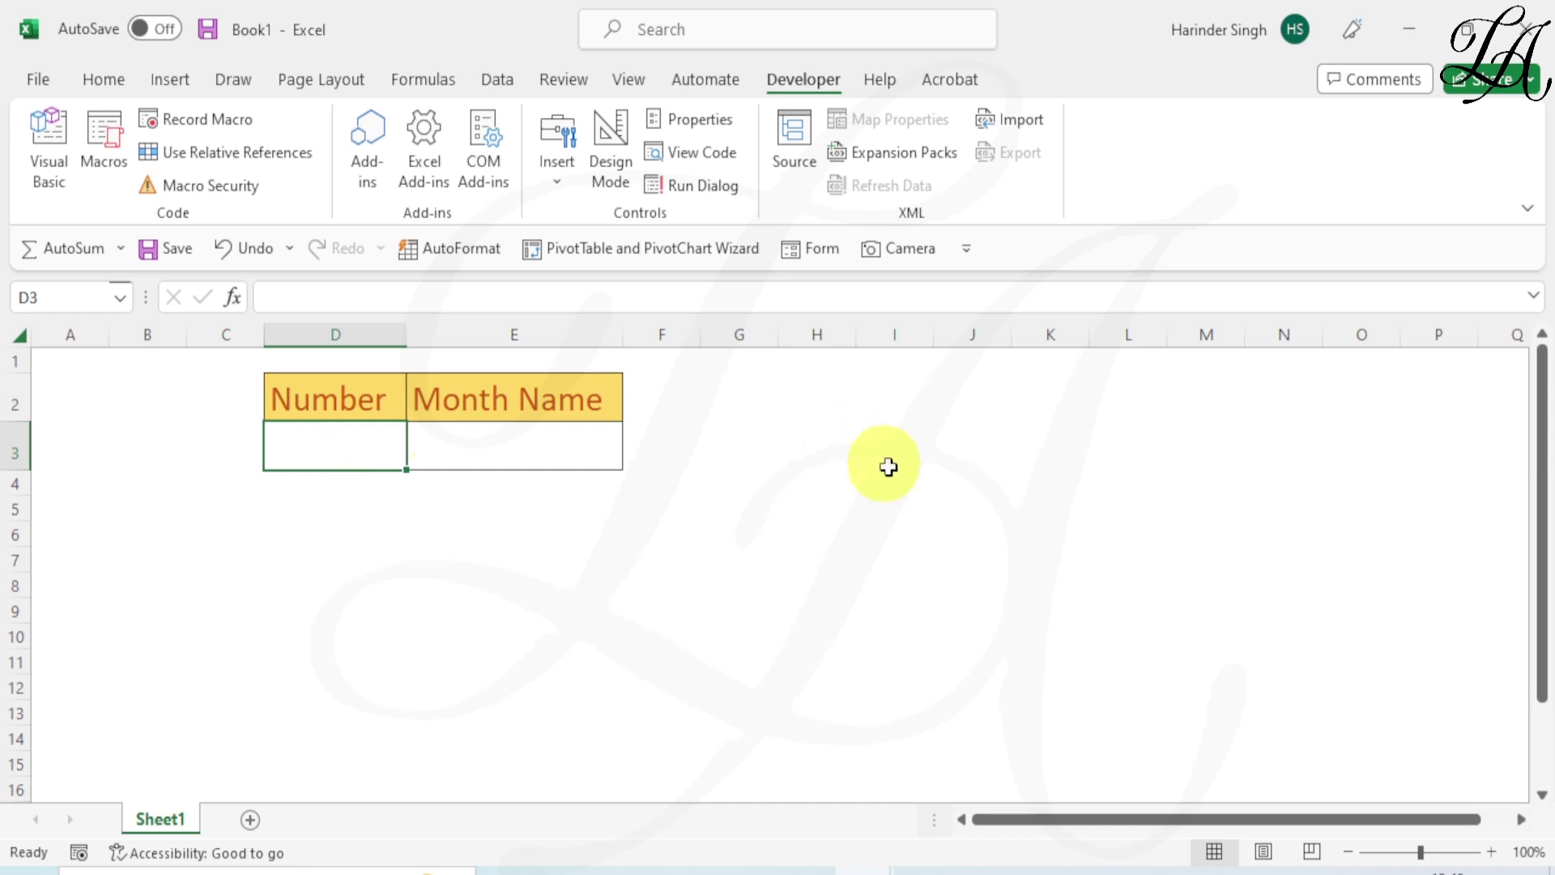
click(895, 868)
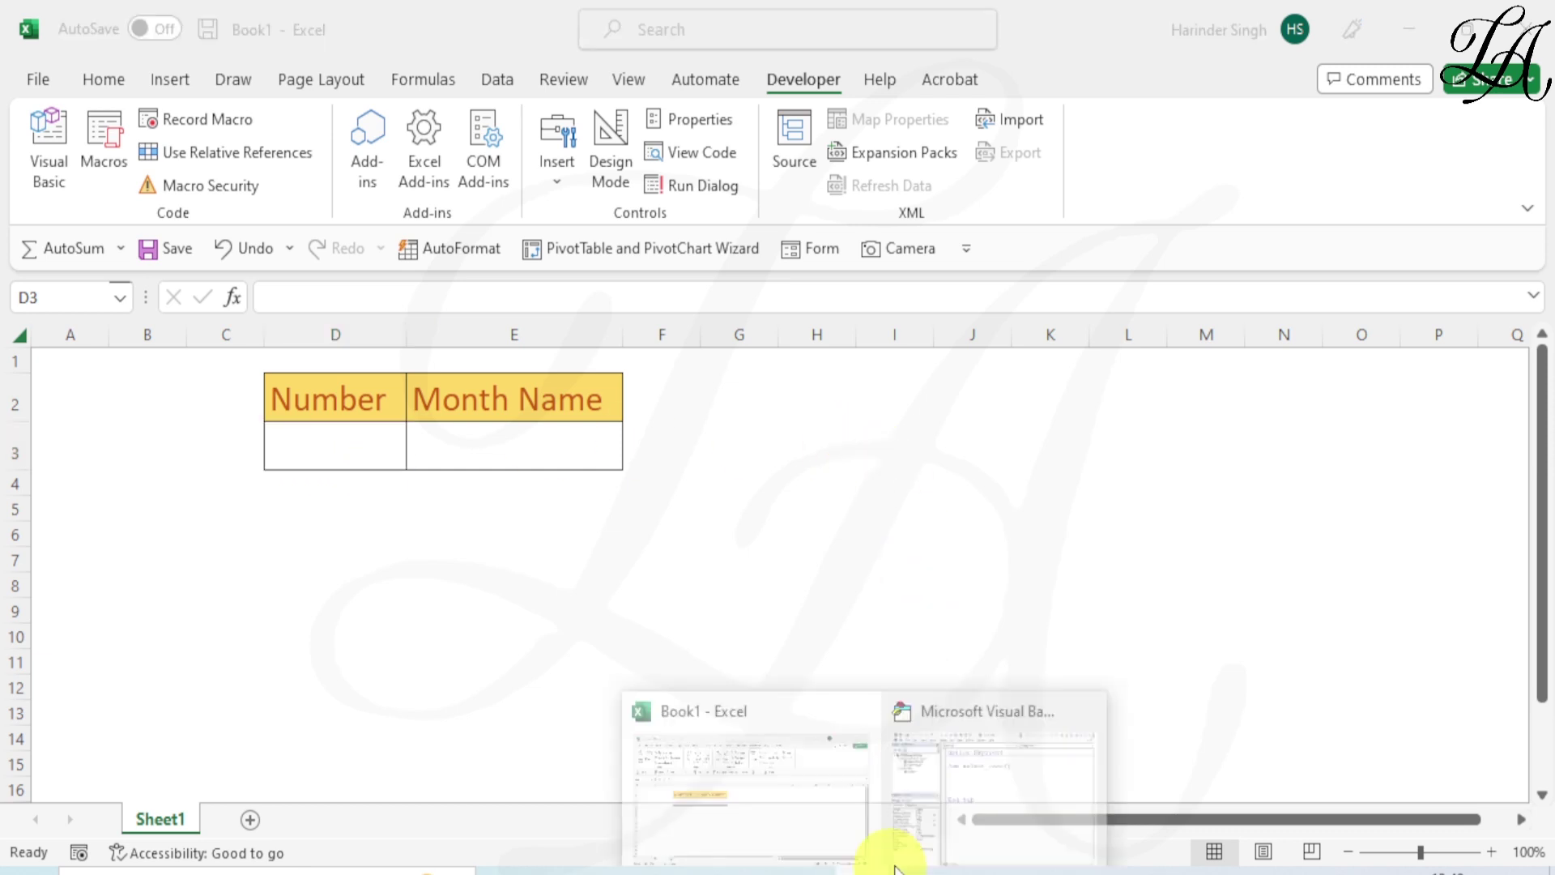
click(988, 795)
text(d)
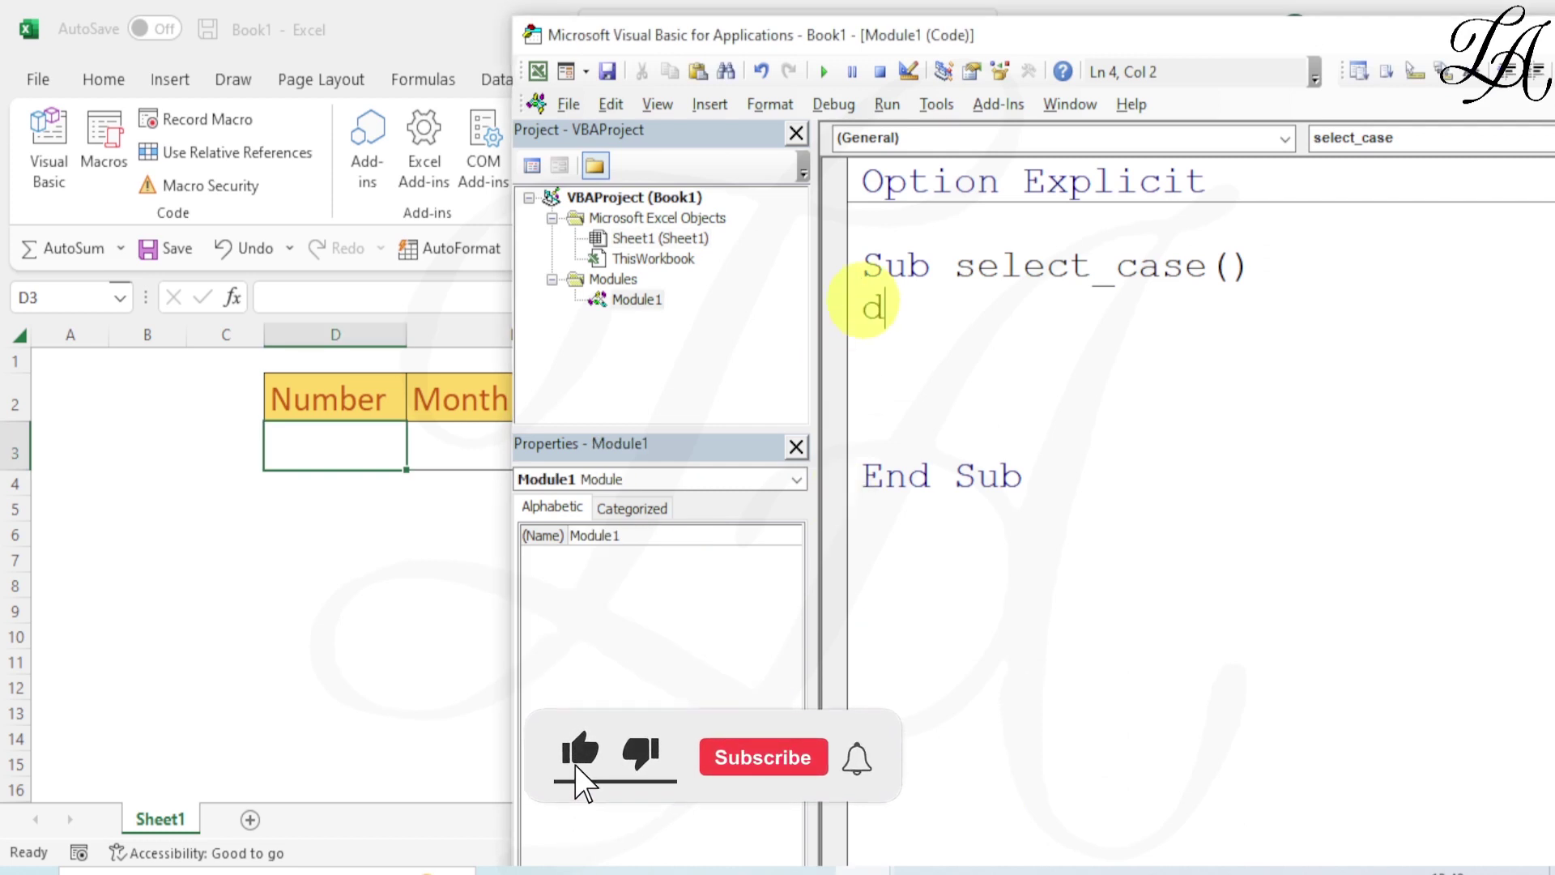
text(im )
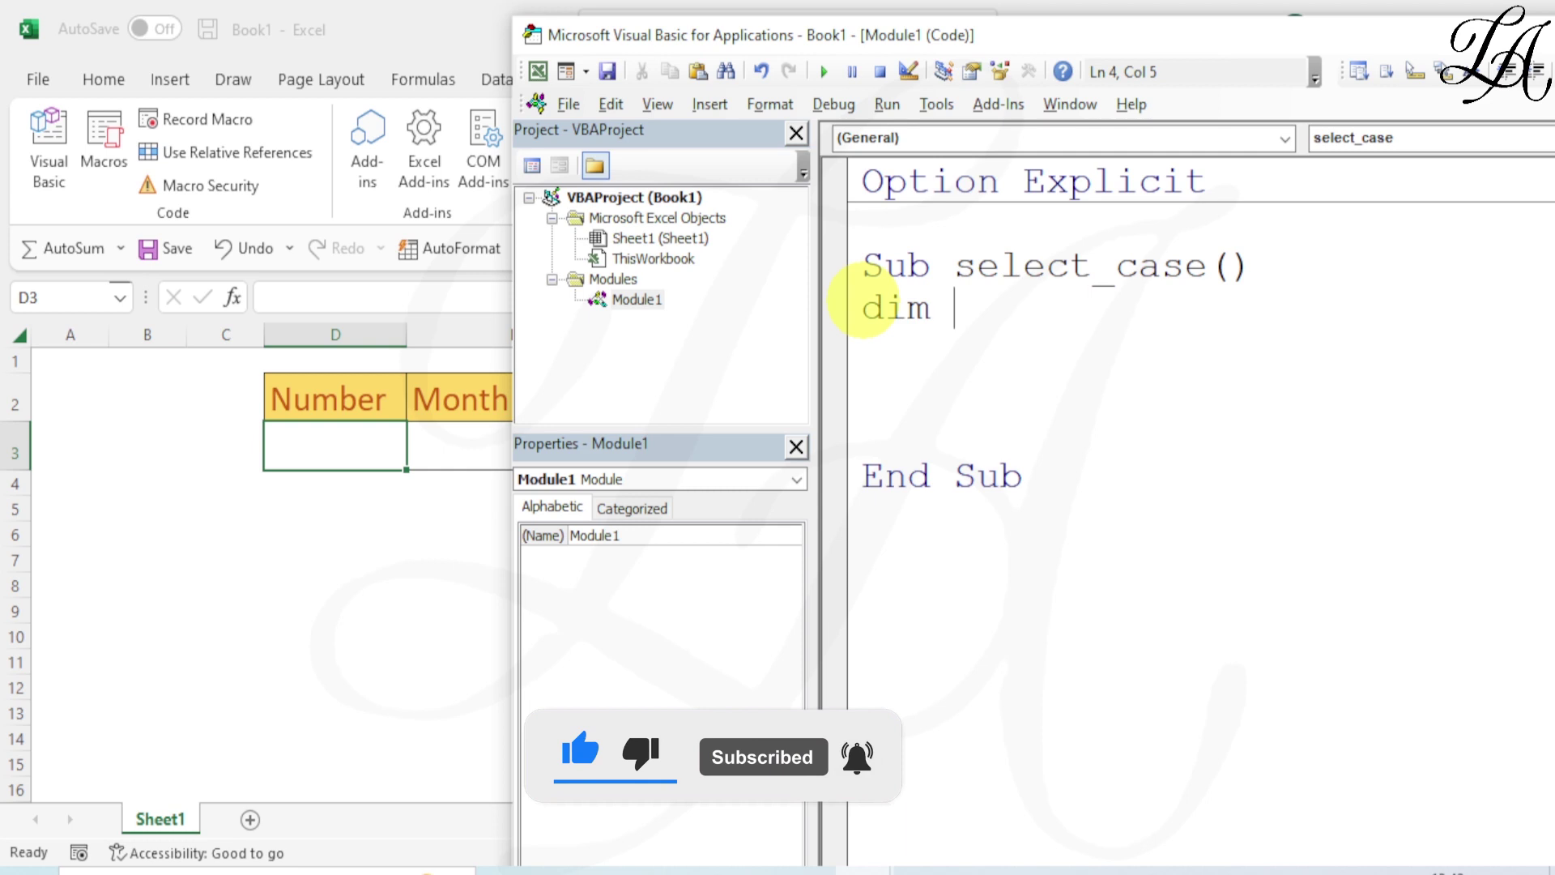
text(x)
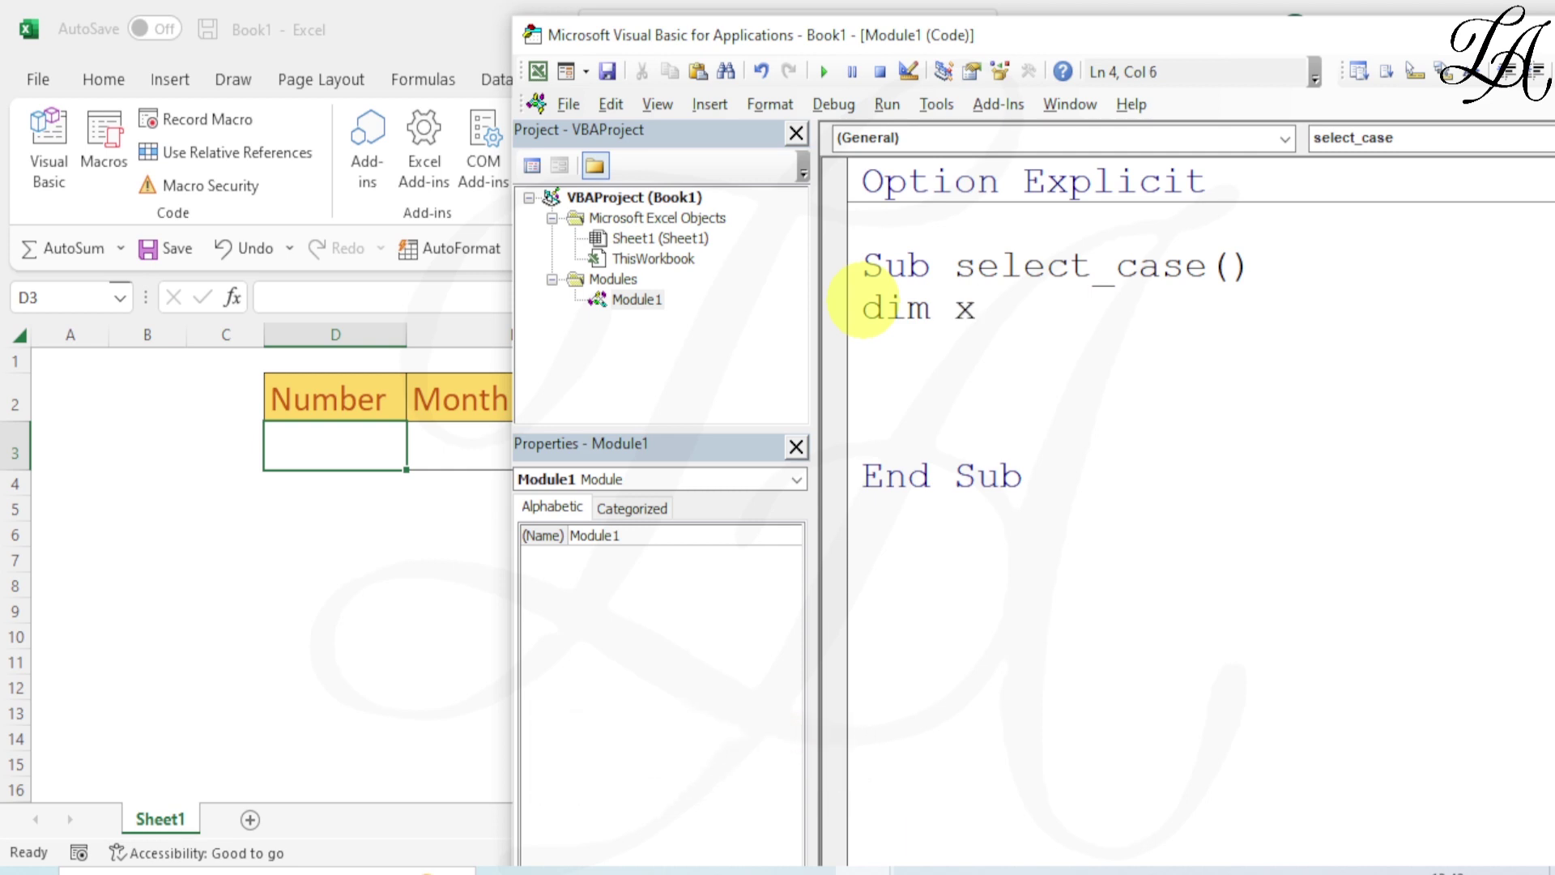
text( as int)
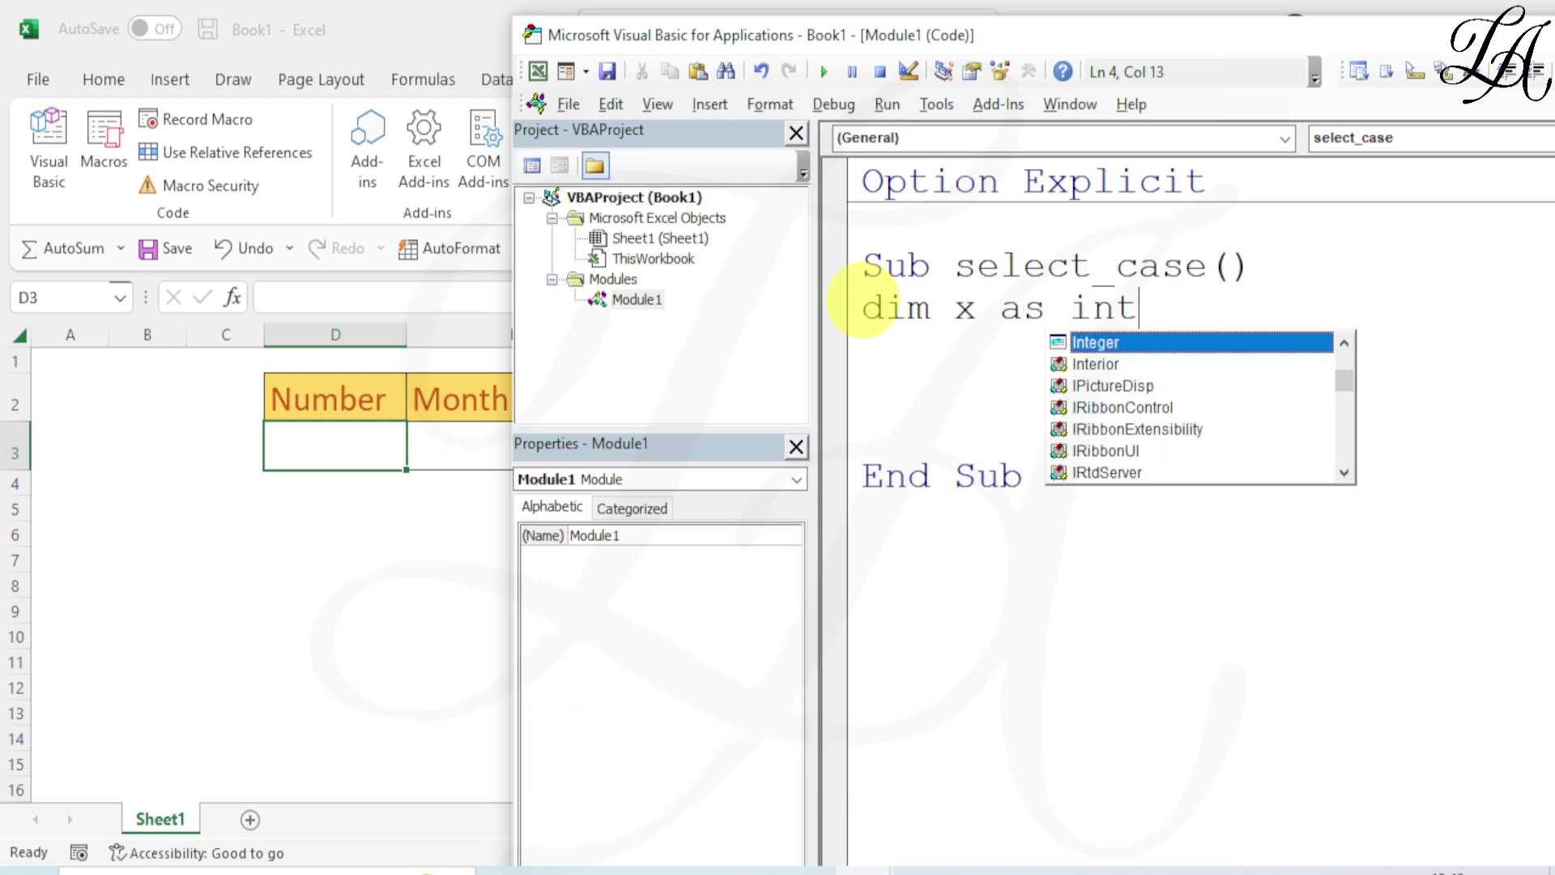
text(eger)
key(Return)
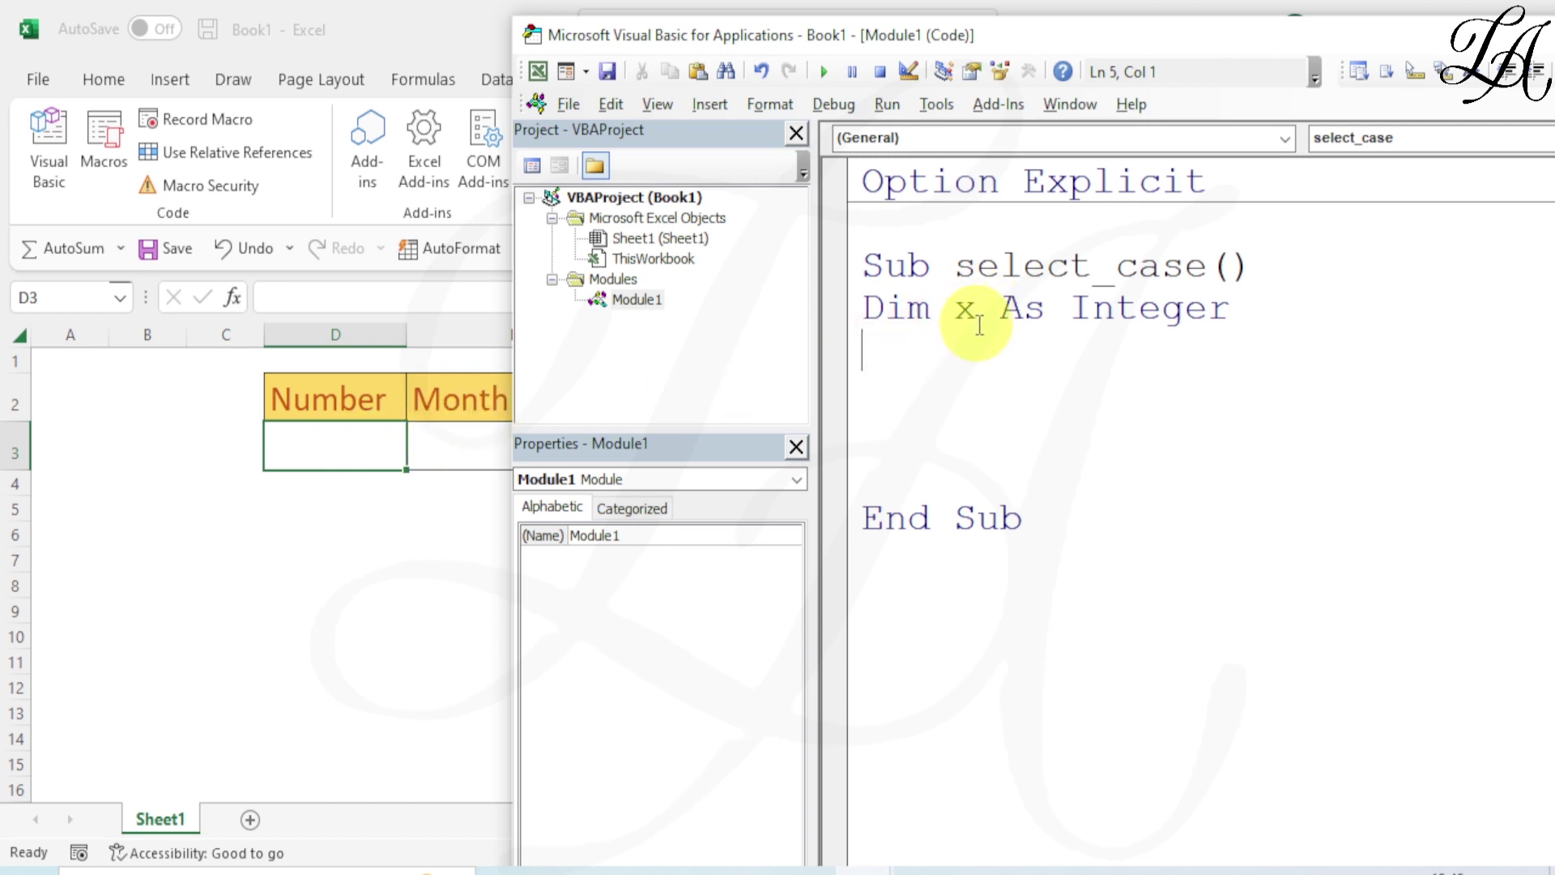
text(x=)
text( Ra)
text(nge)
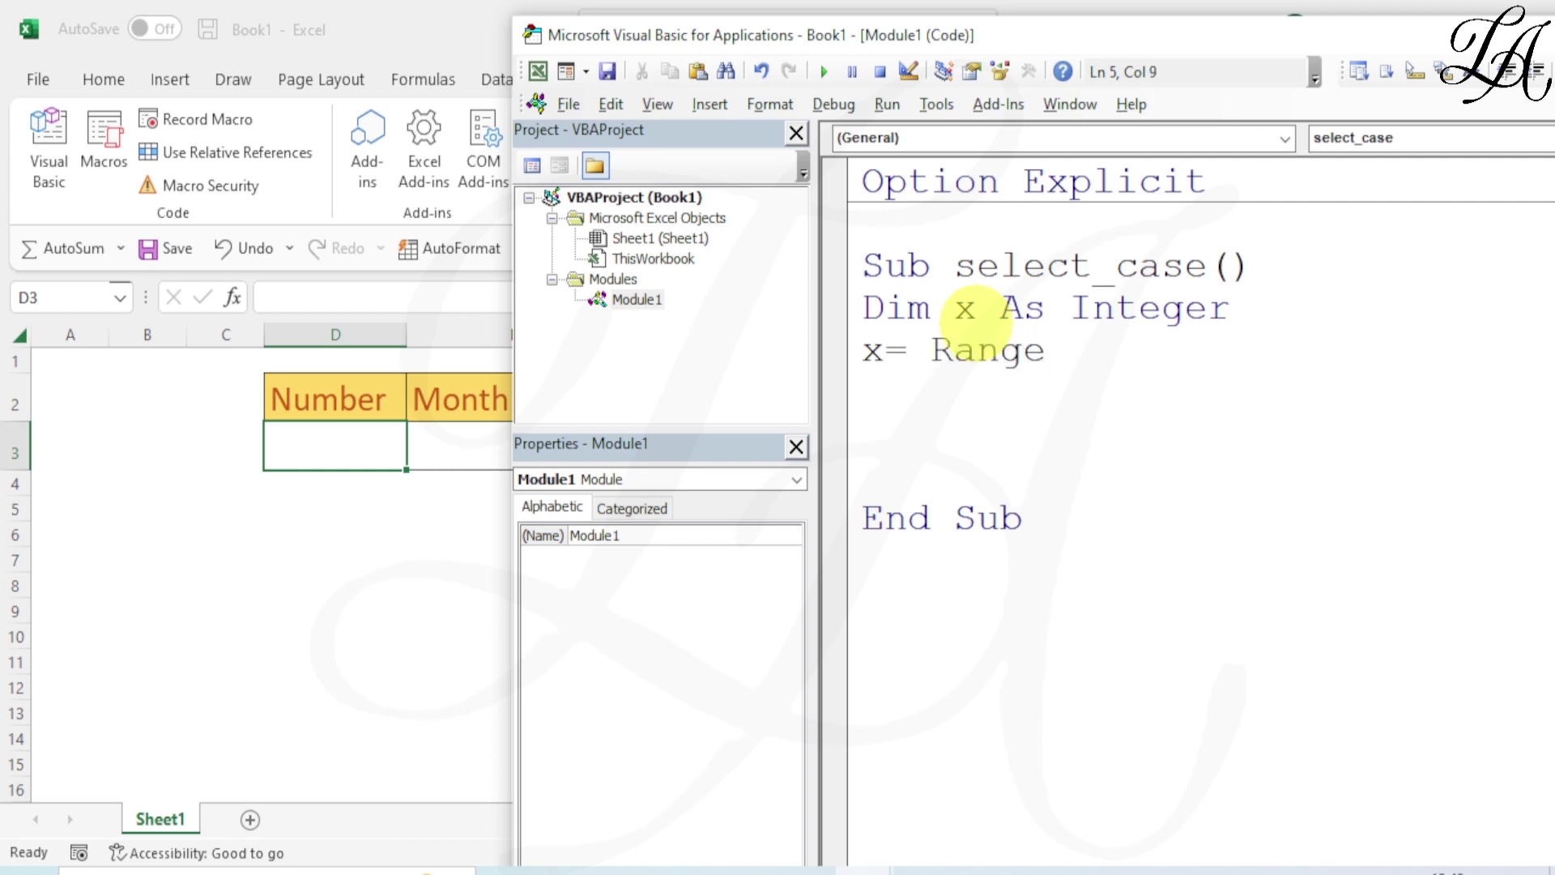
text((")
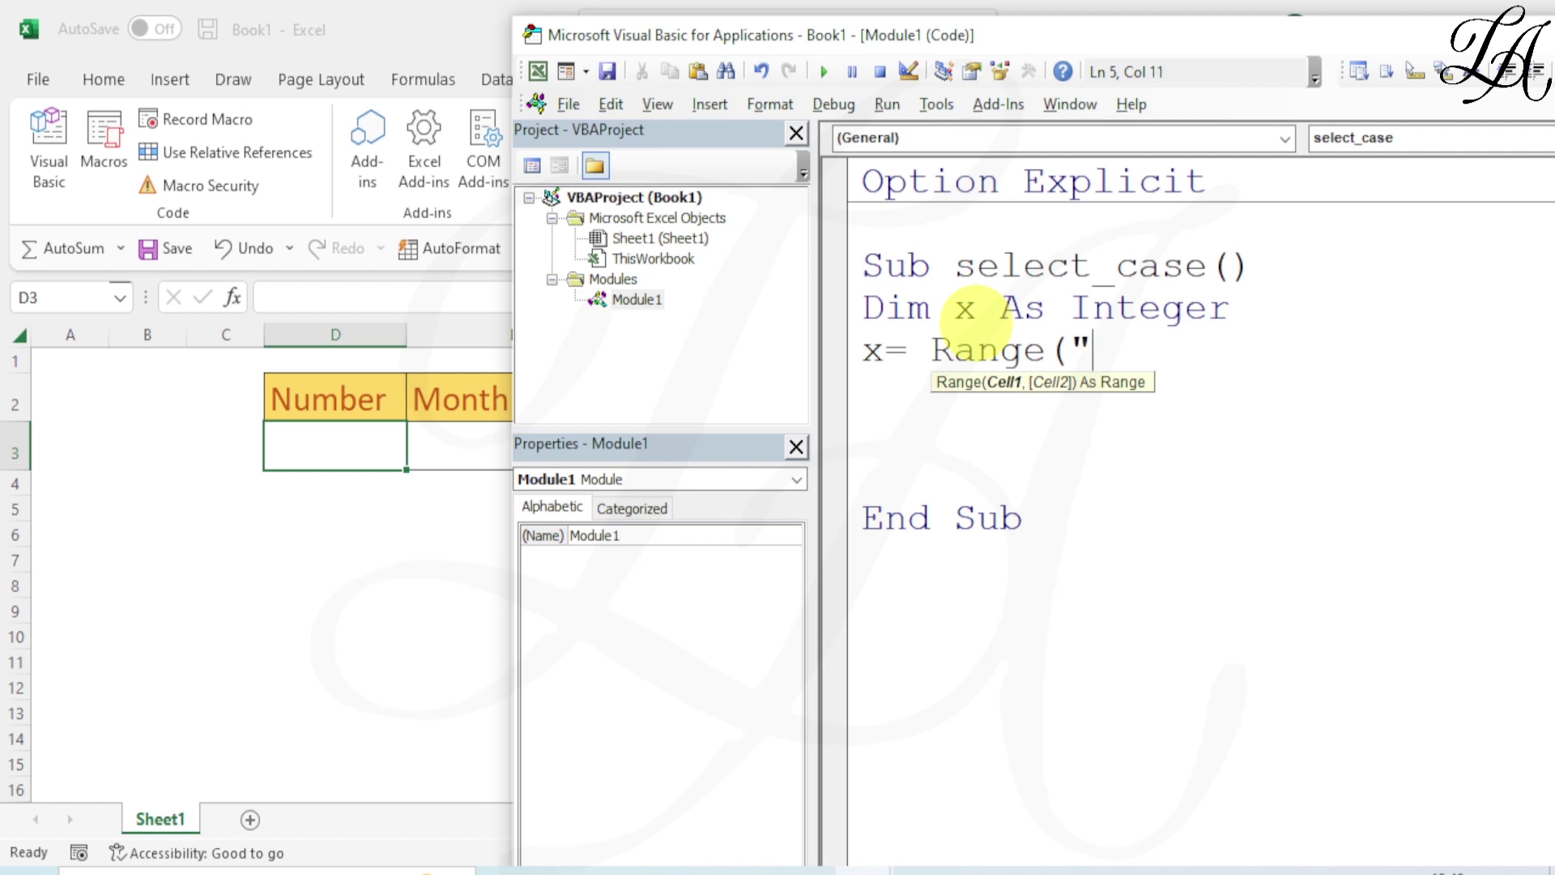
text(d3")
text().)
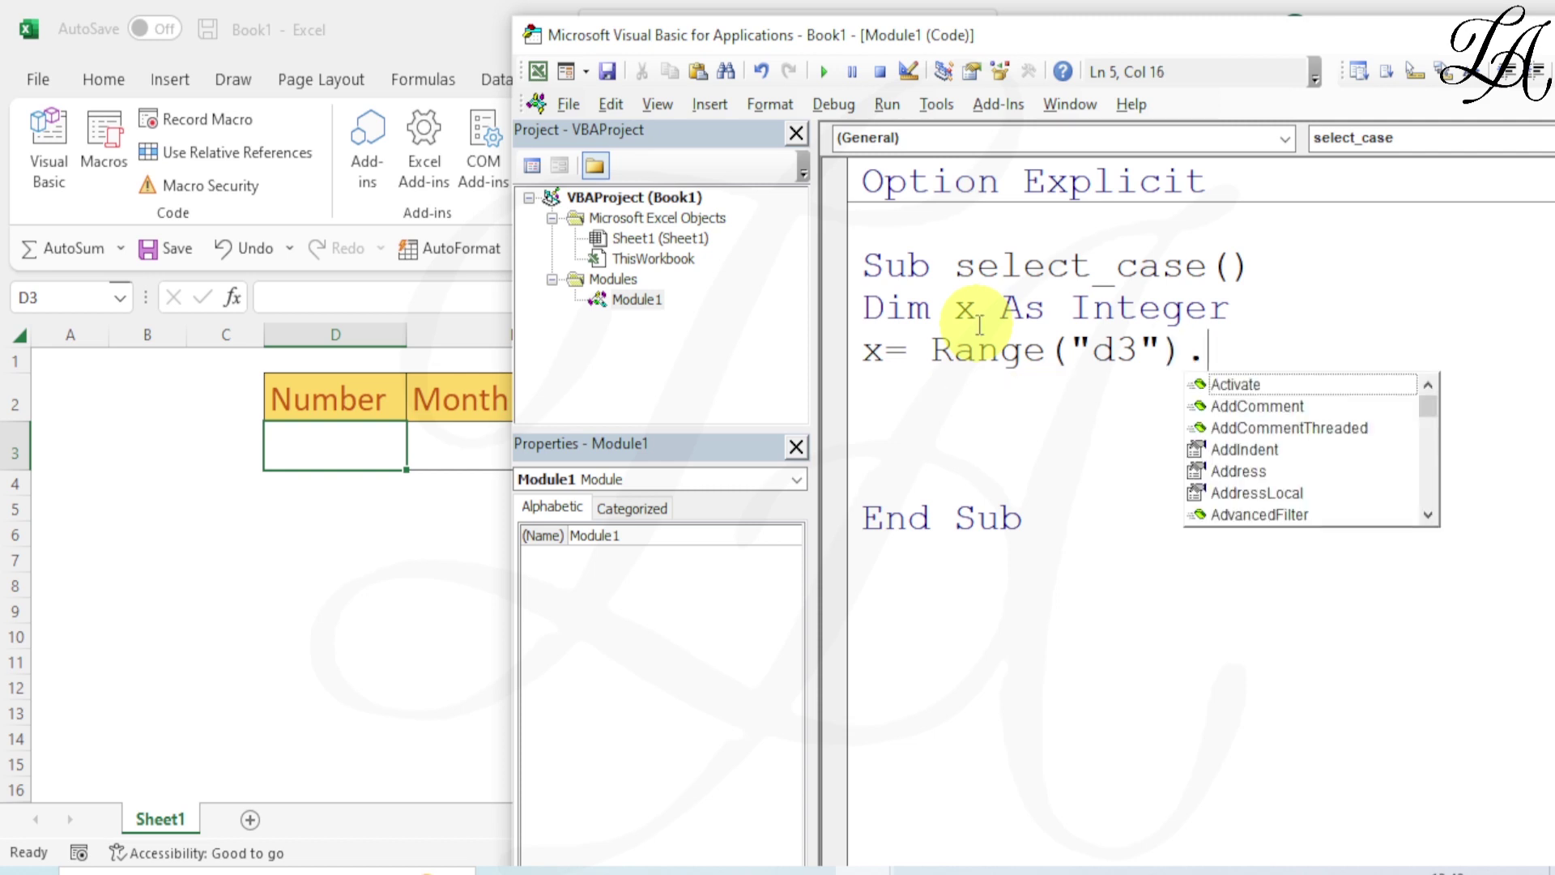
text(value)
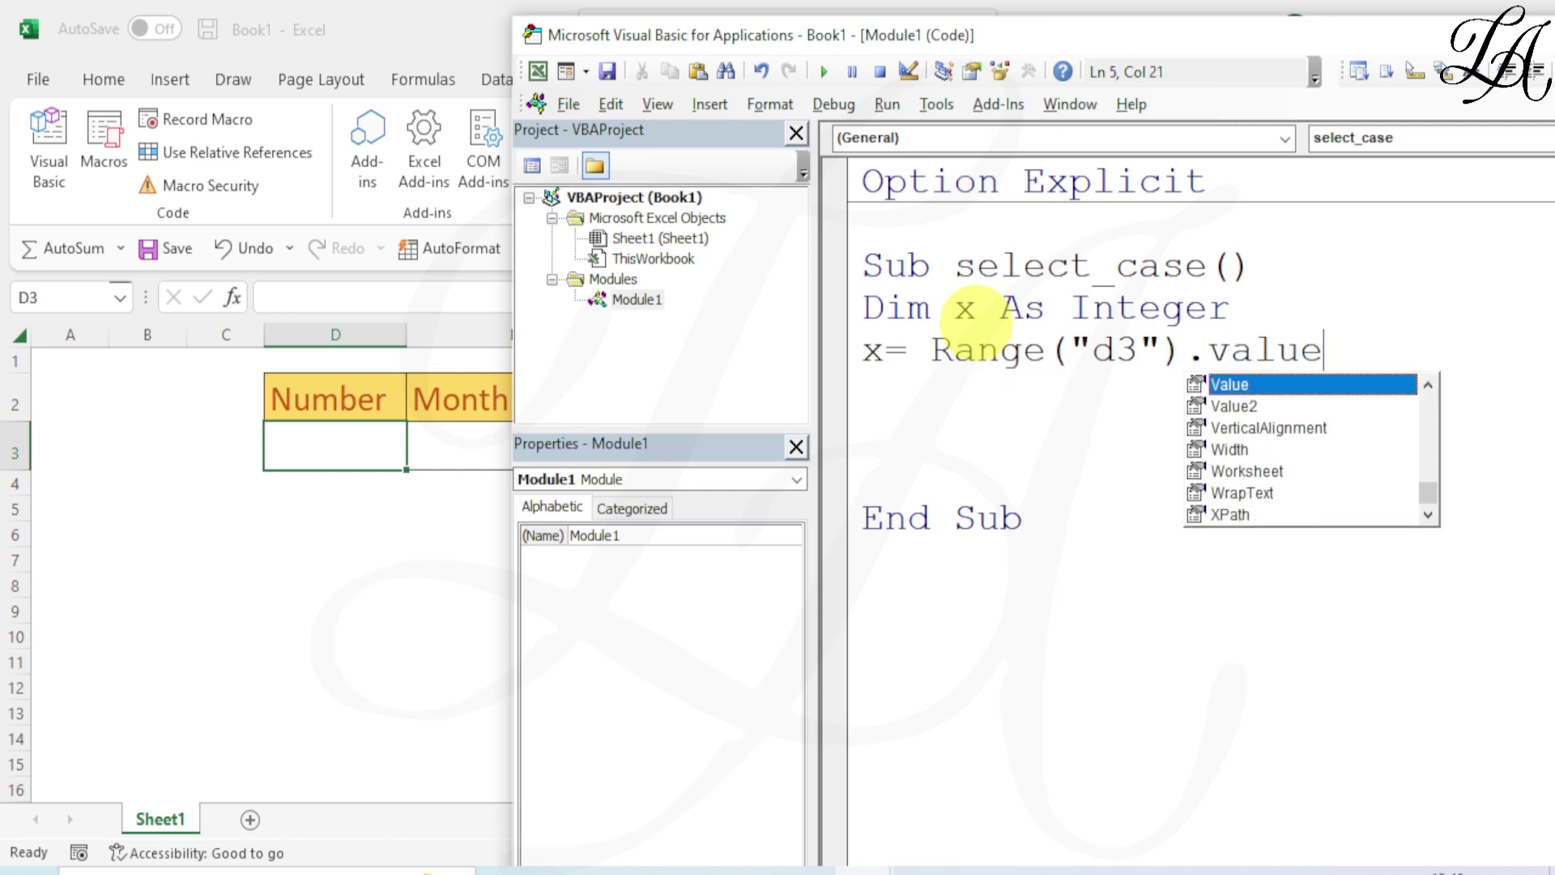
key(Escape)
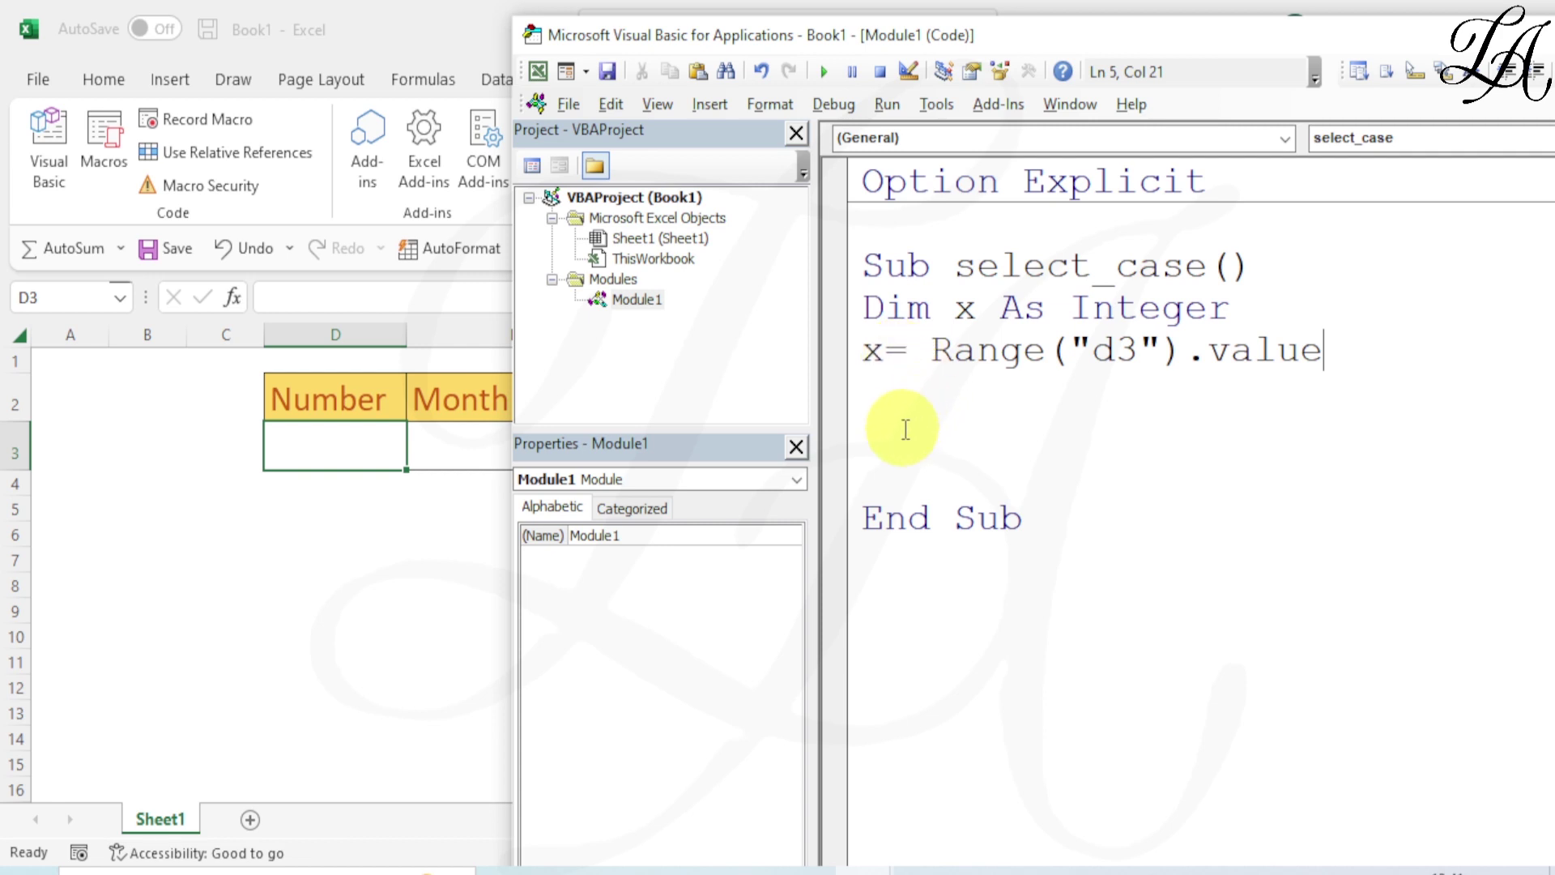
- Add Select Case x with a Case 1 line setting Range("E3").Value to "Jan"
click(892, 405)
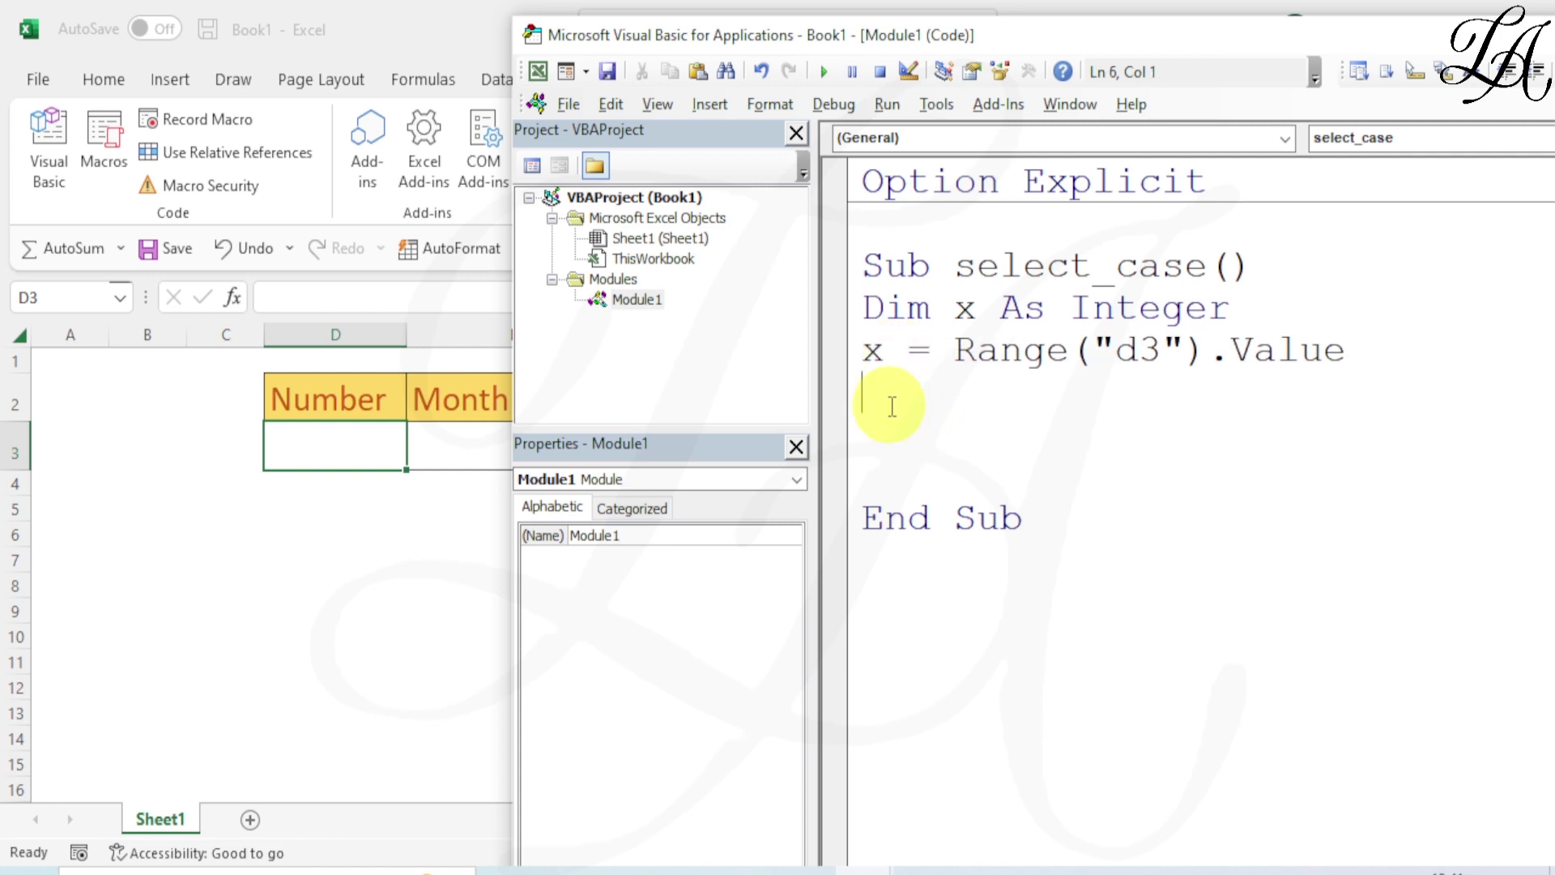
text(Se)
text(lect )
text(Case)
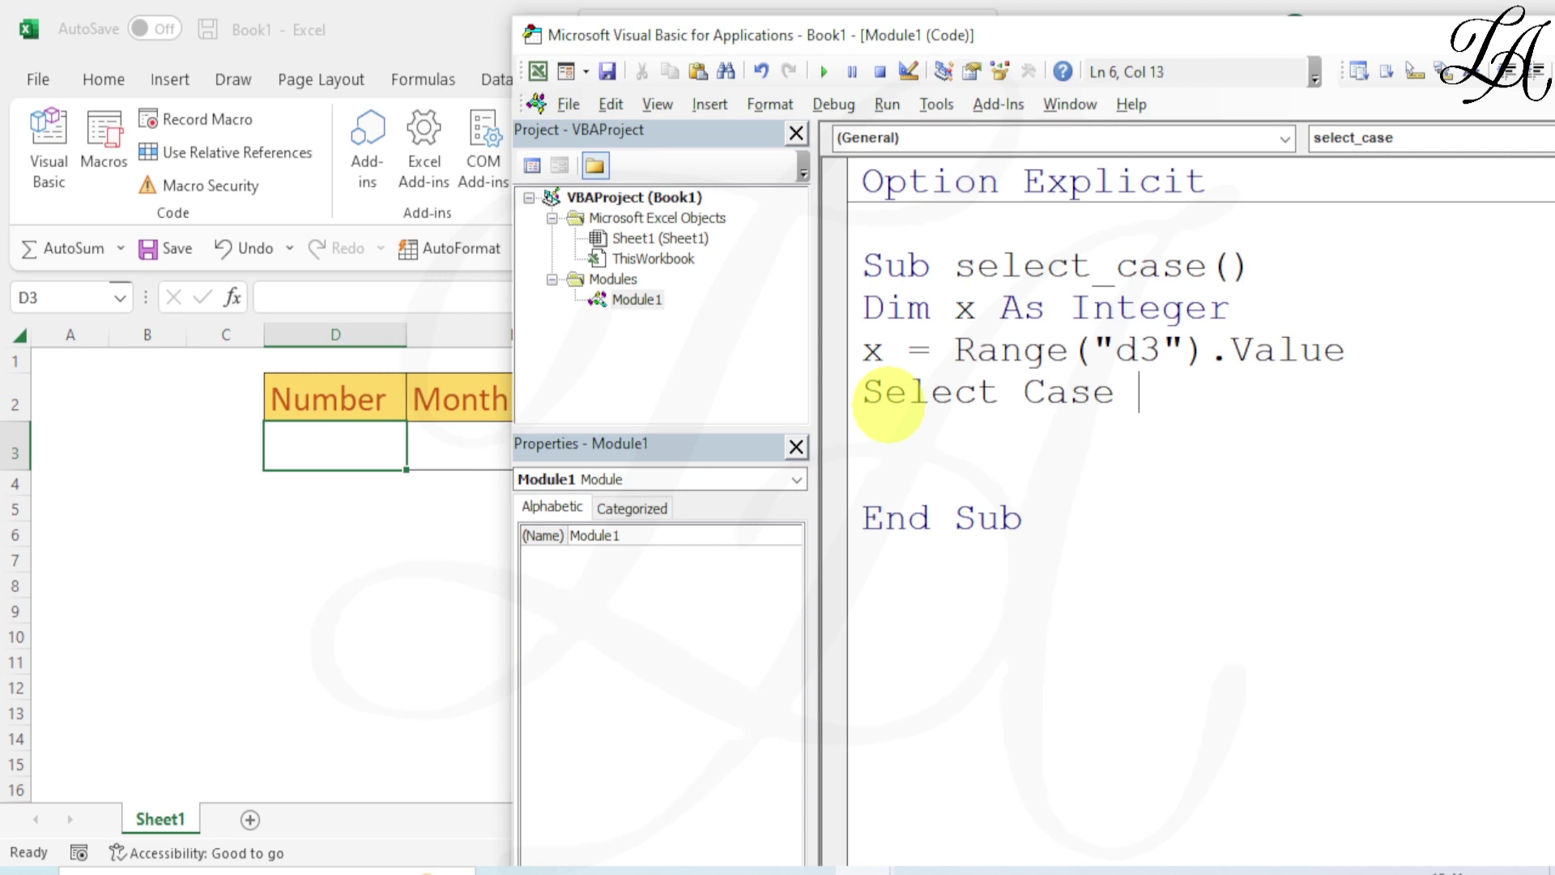
text(x)
key(Return)
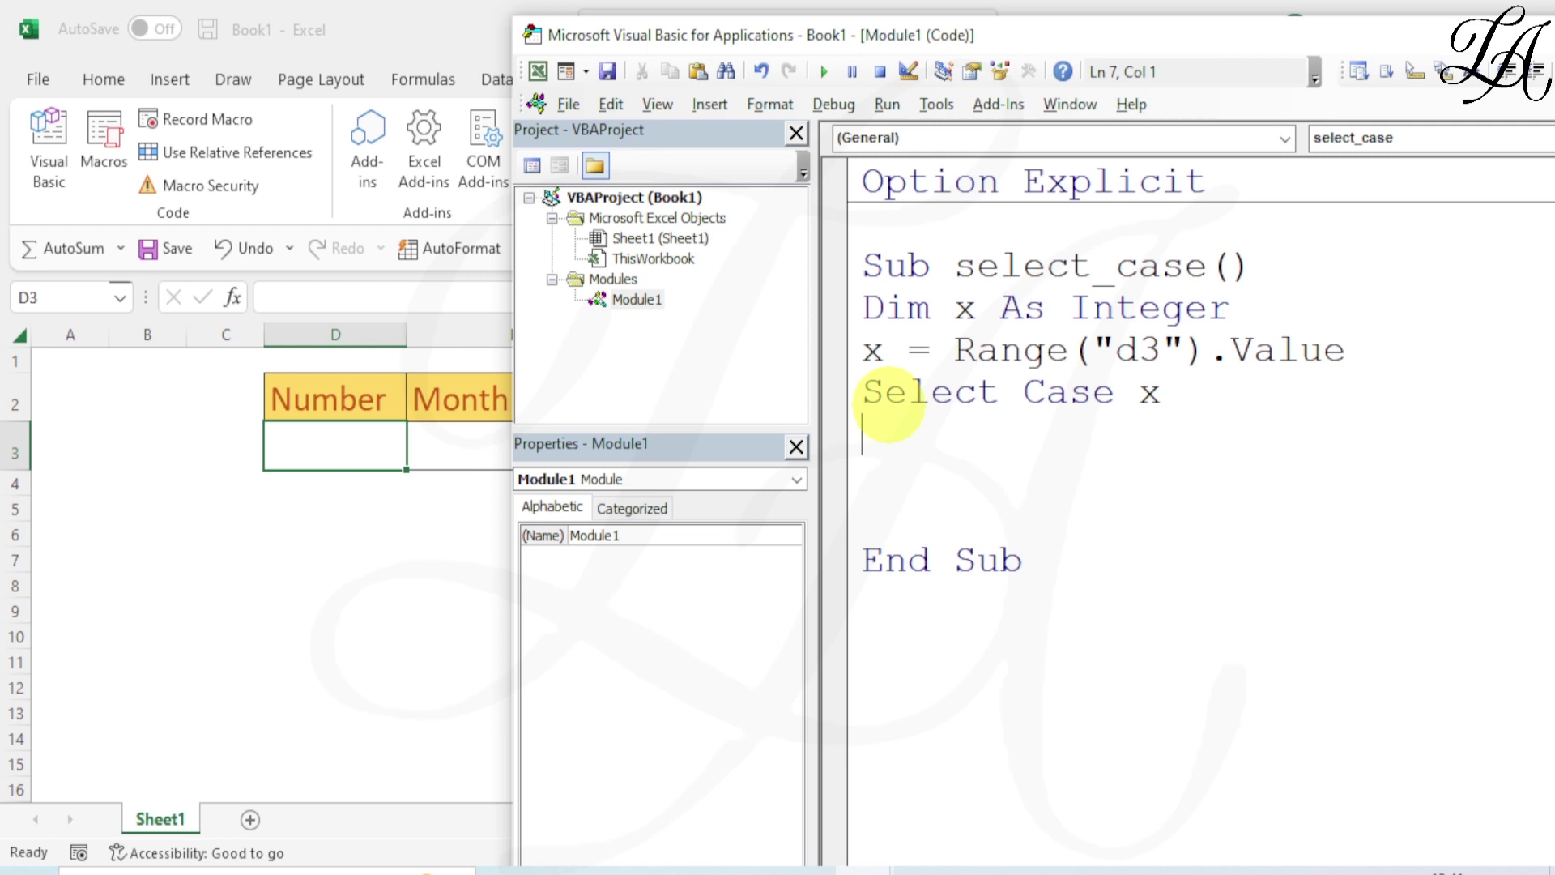
text(Ca)
text(se 1)
text(:)
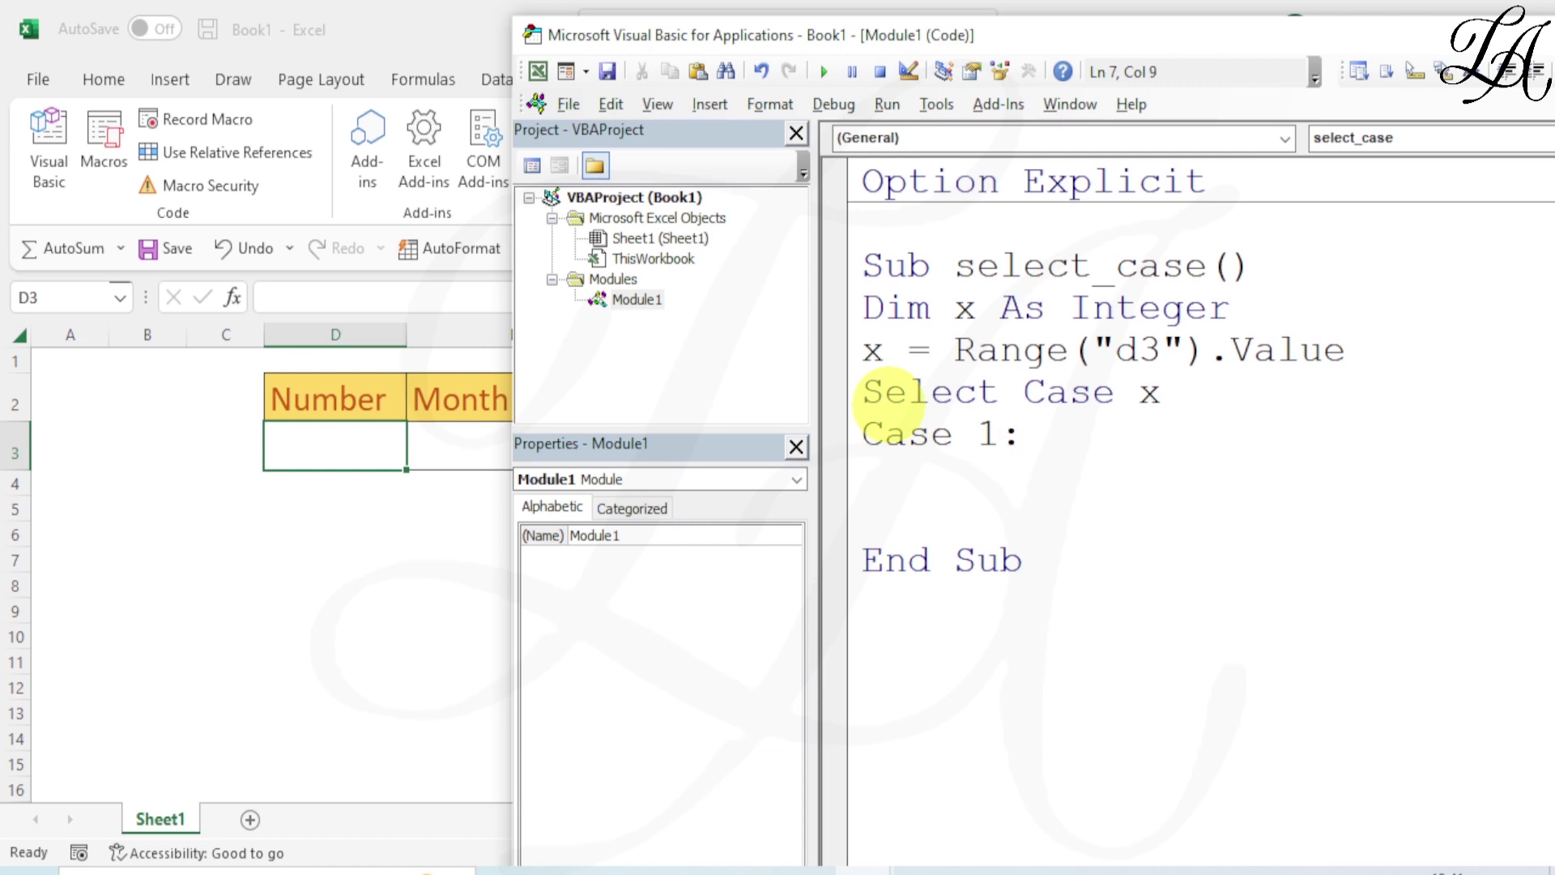
text( R)
text(ange)
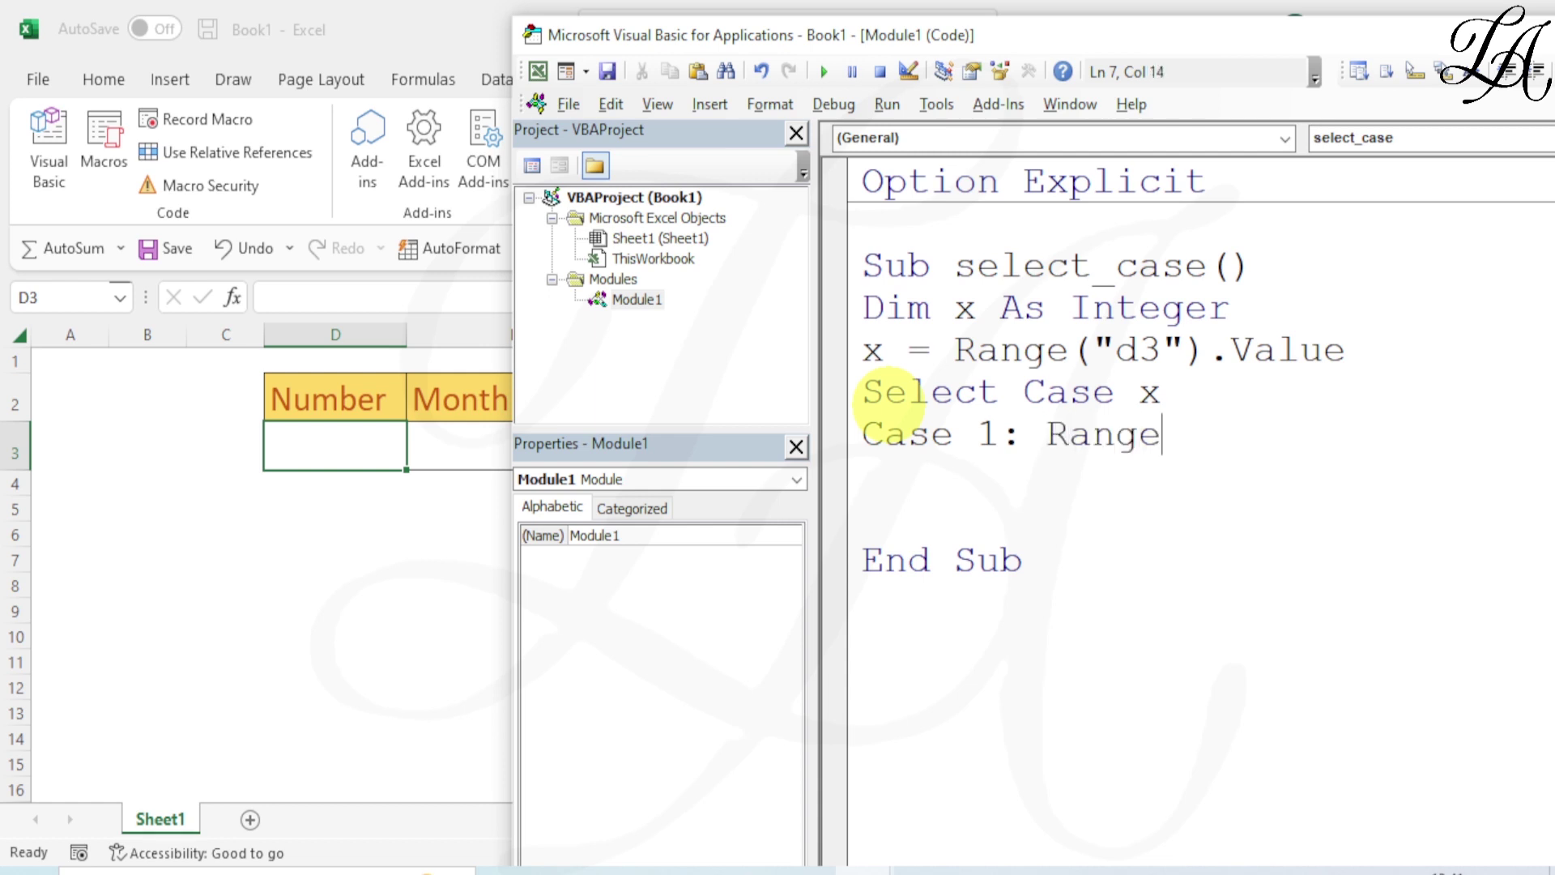
text(()
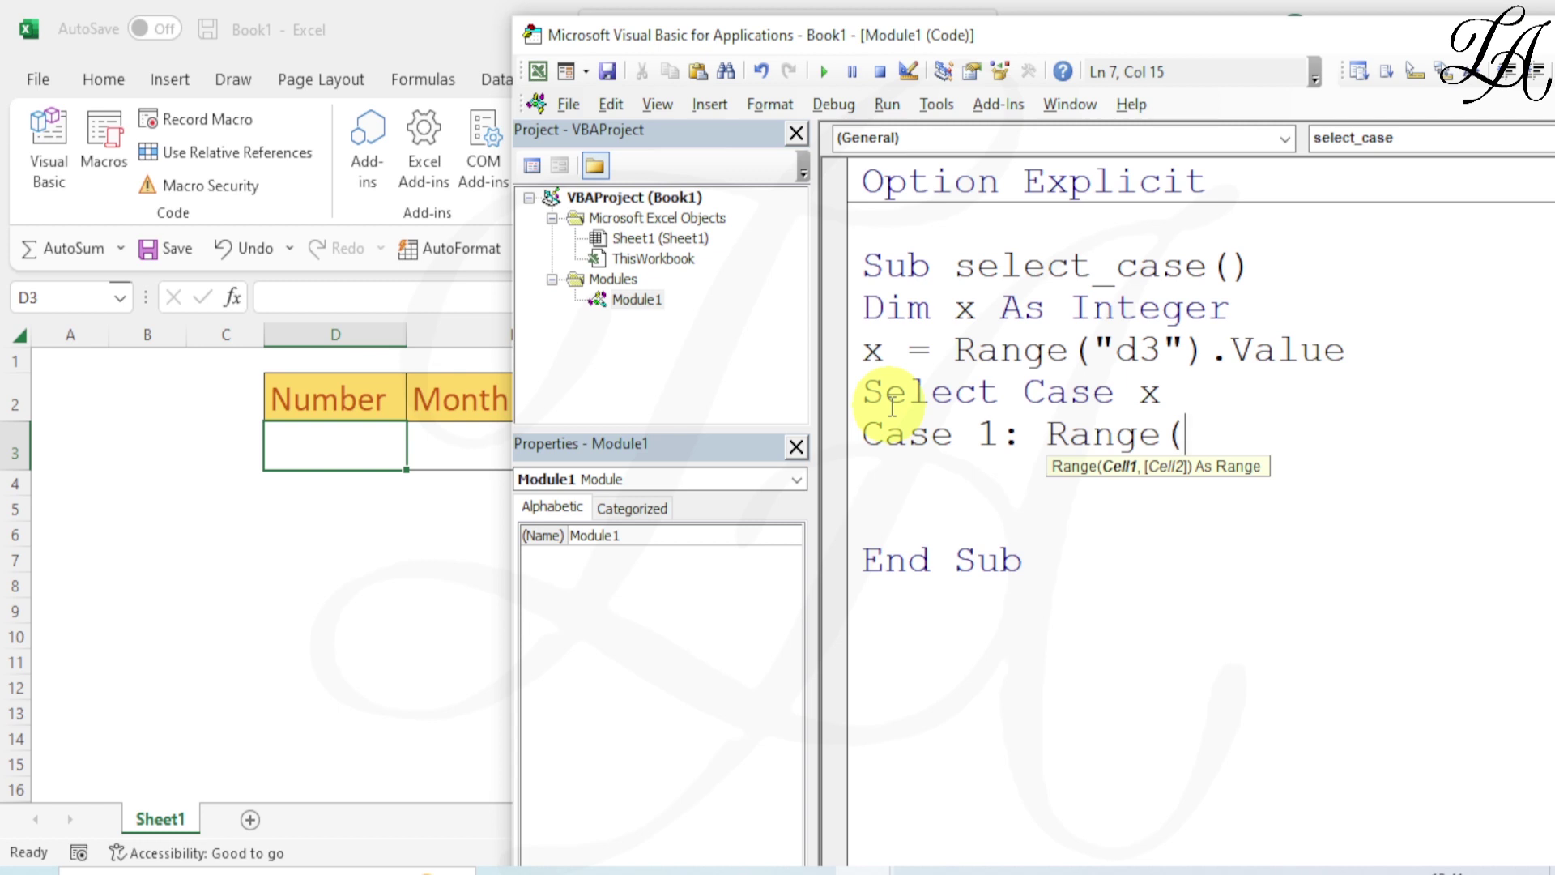
text(E)
text(3)
key(Left)
key(Left)
text(")
key(Right)
key(Right)
text(")
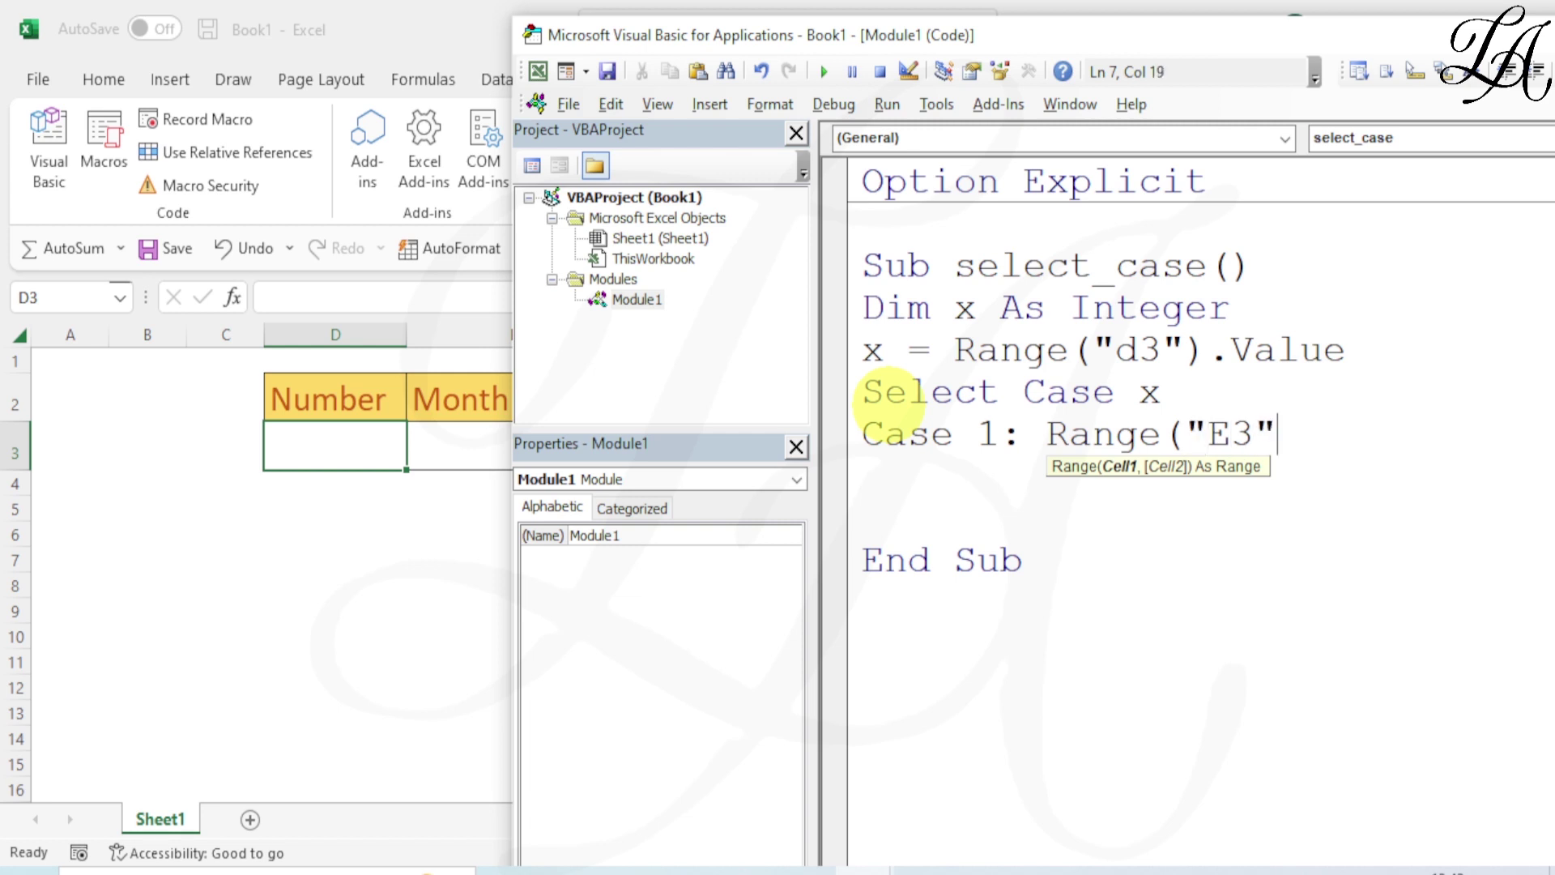
text().va)
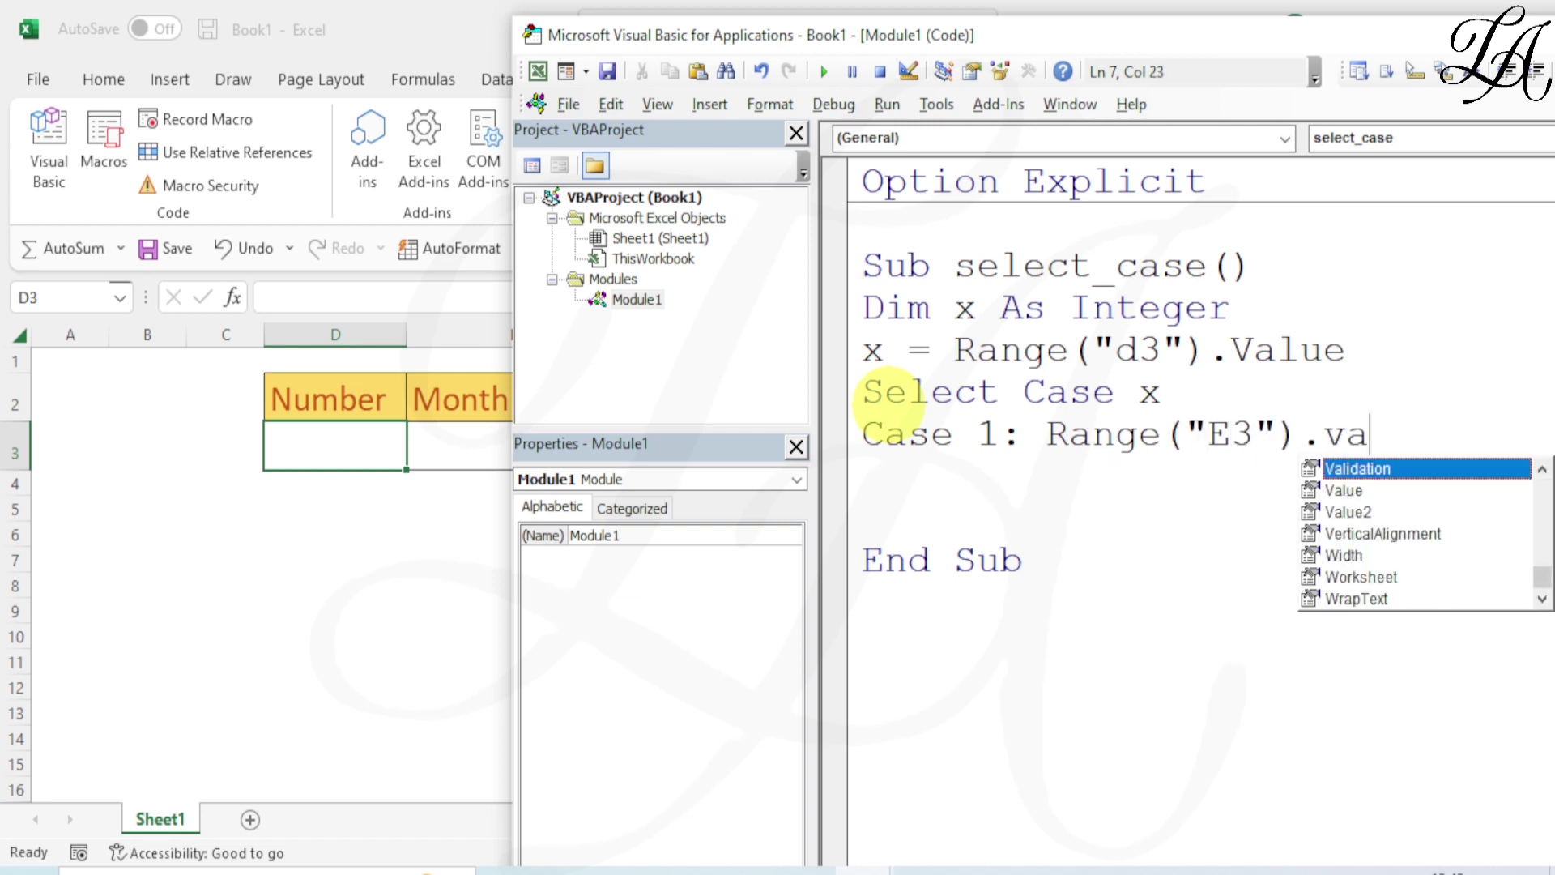
text(lue)
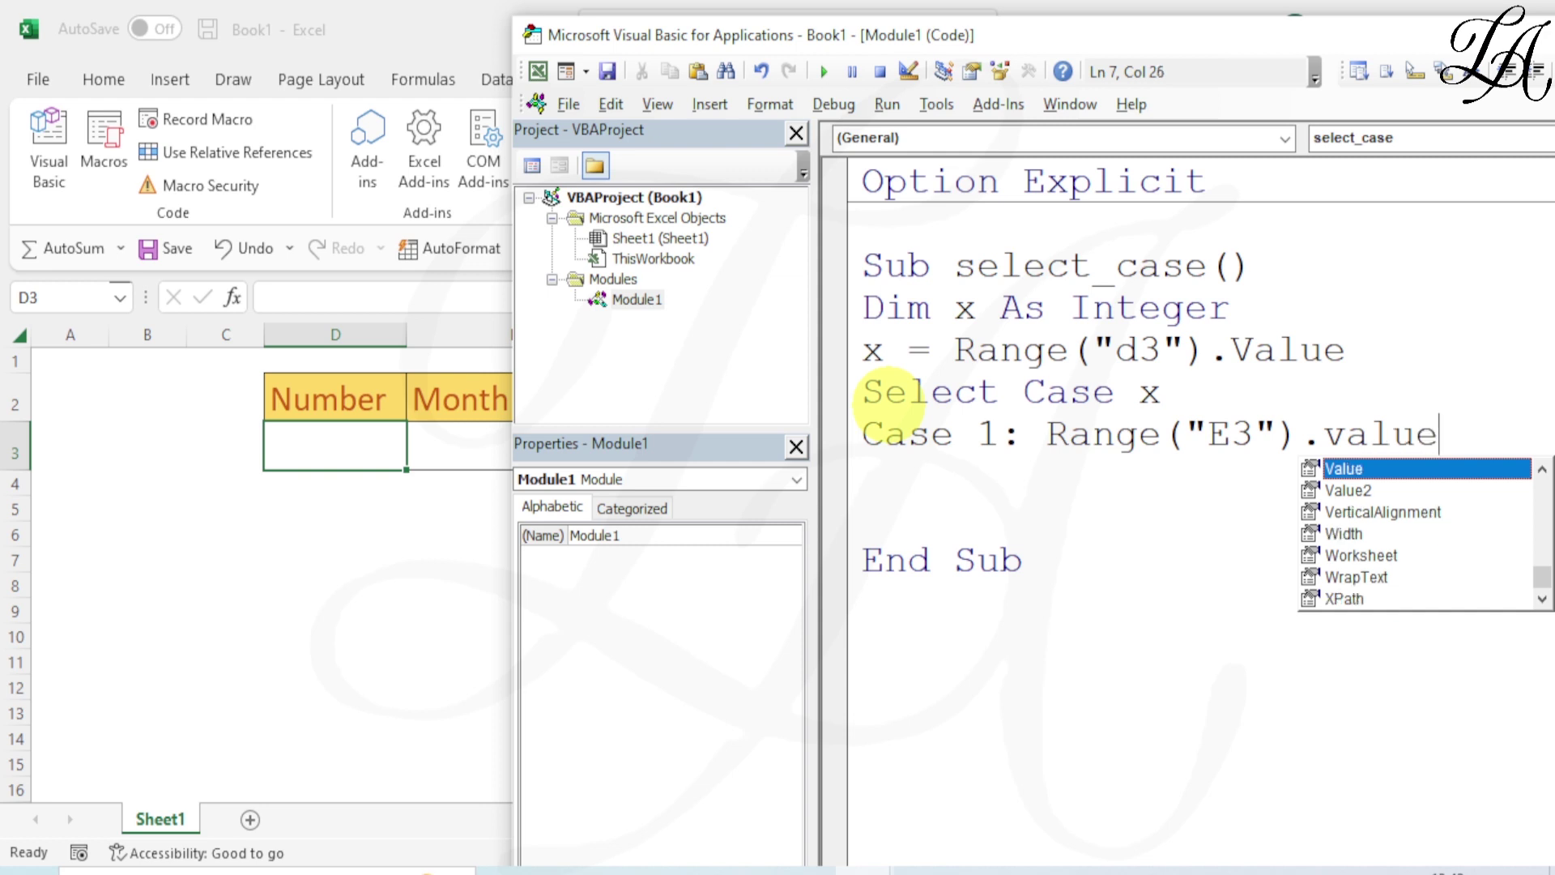
text(=)
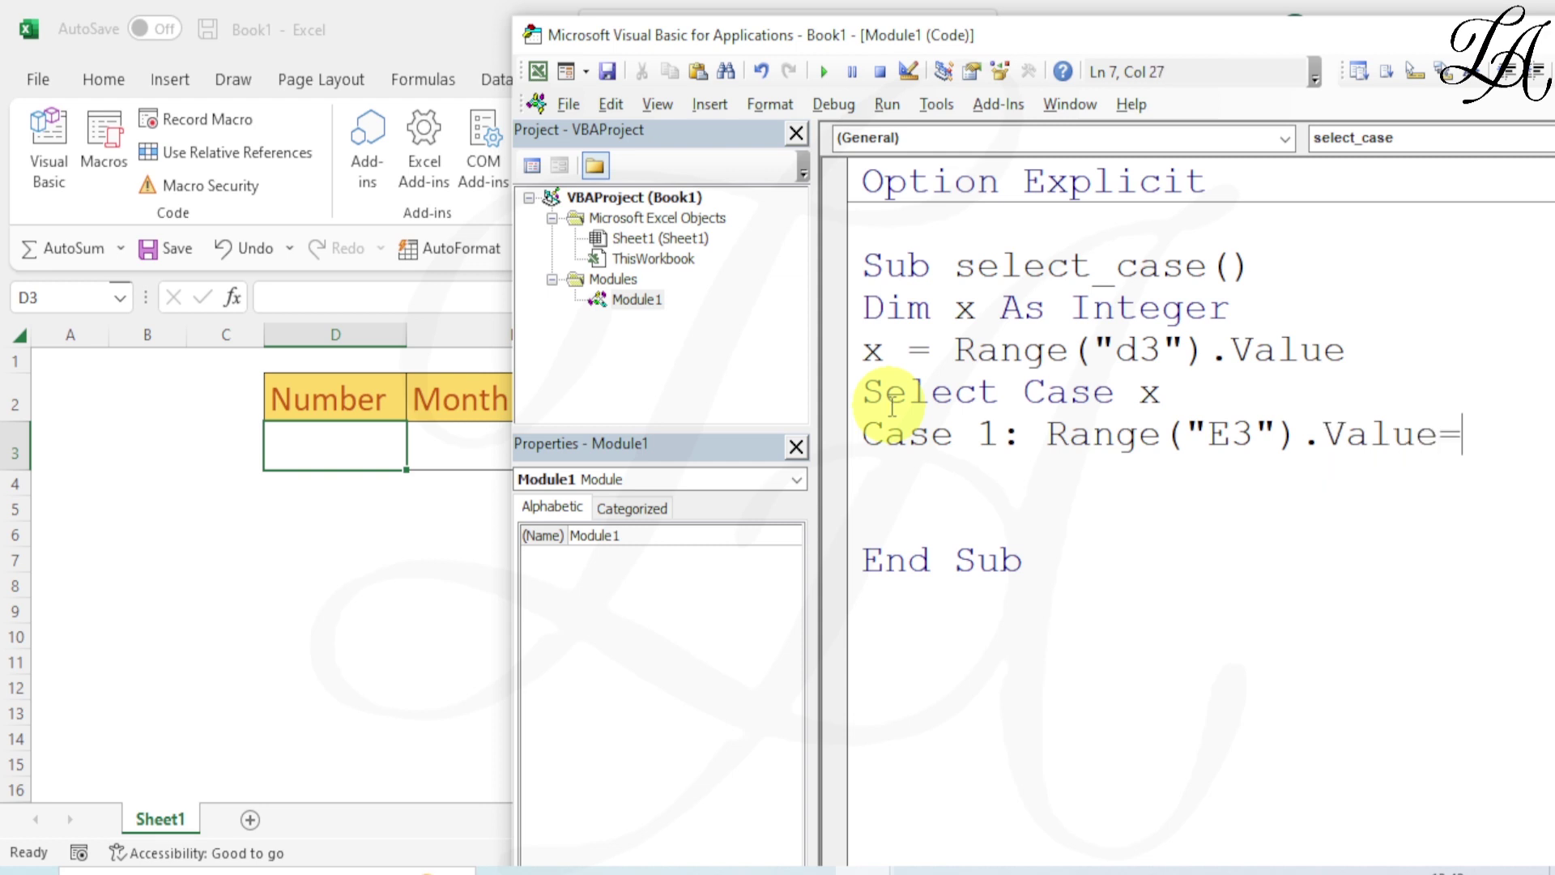
text(")
text(Jan)
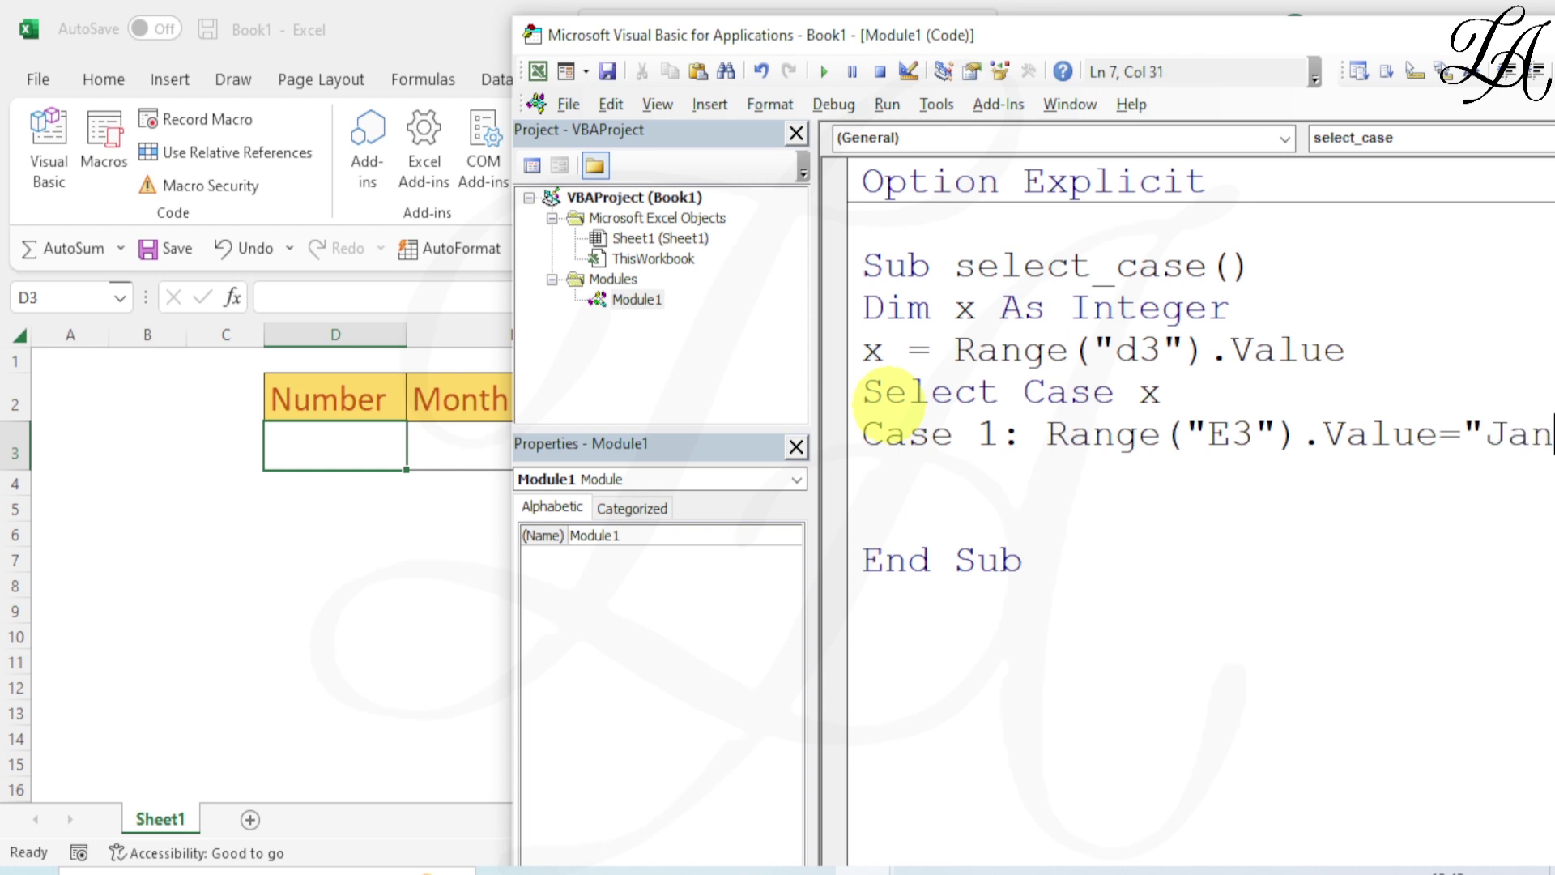
key(Return)
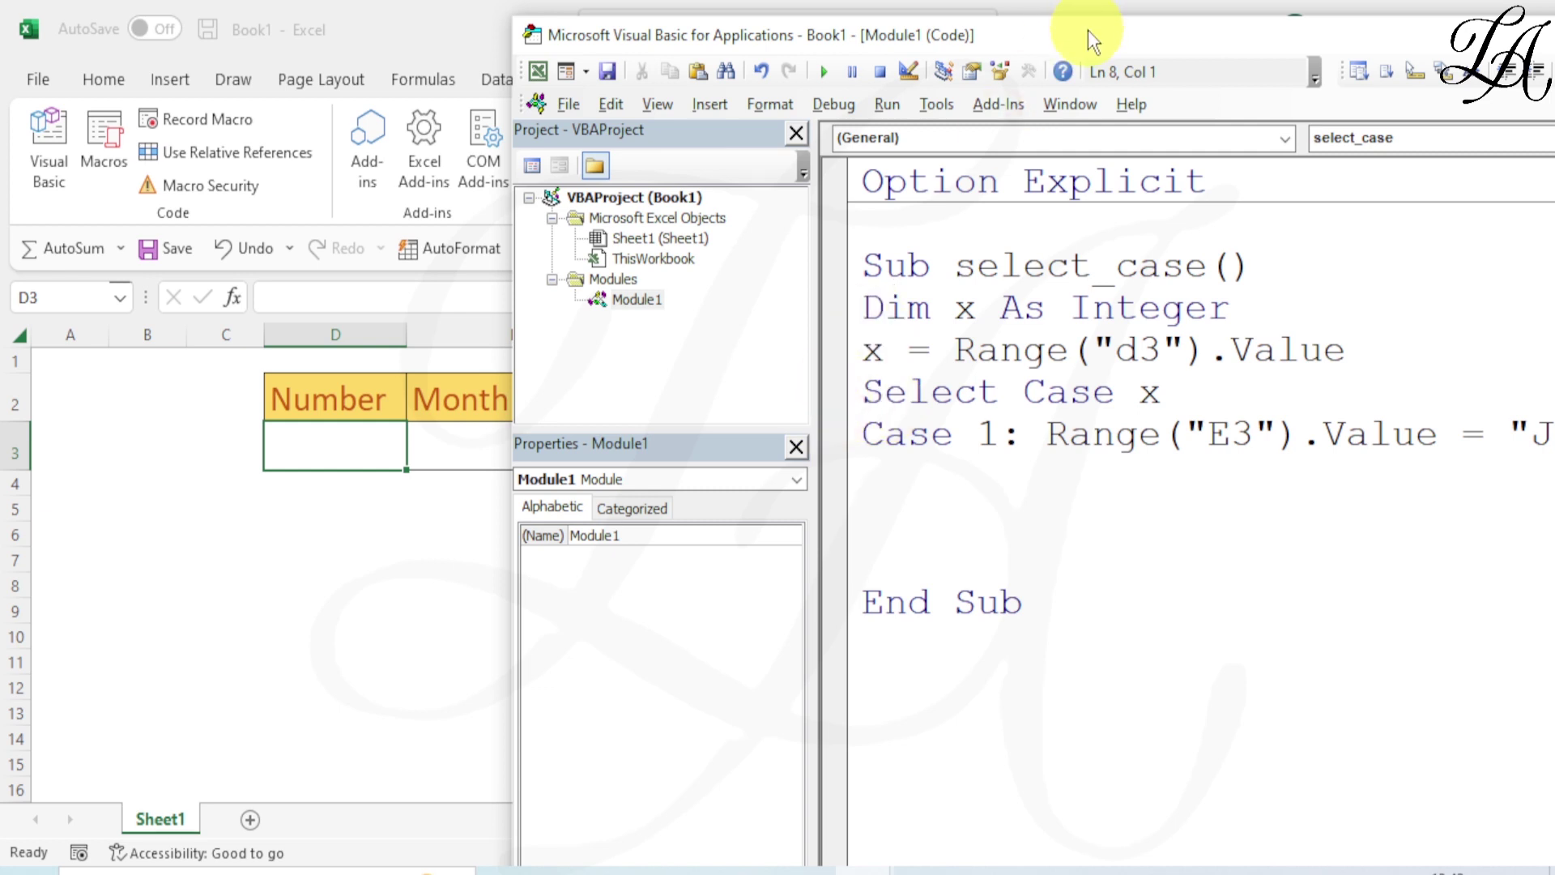
- Add a Case 2 line writing " Feb" to Range("E3"), correcting the Rabge typo
drag(1087, 31, 885, 30)
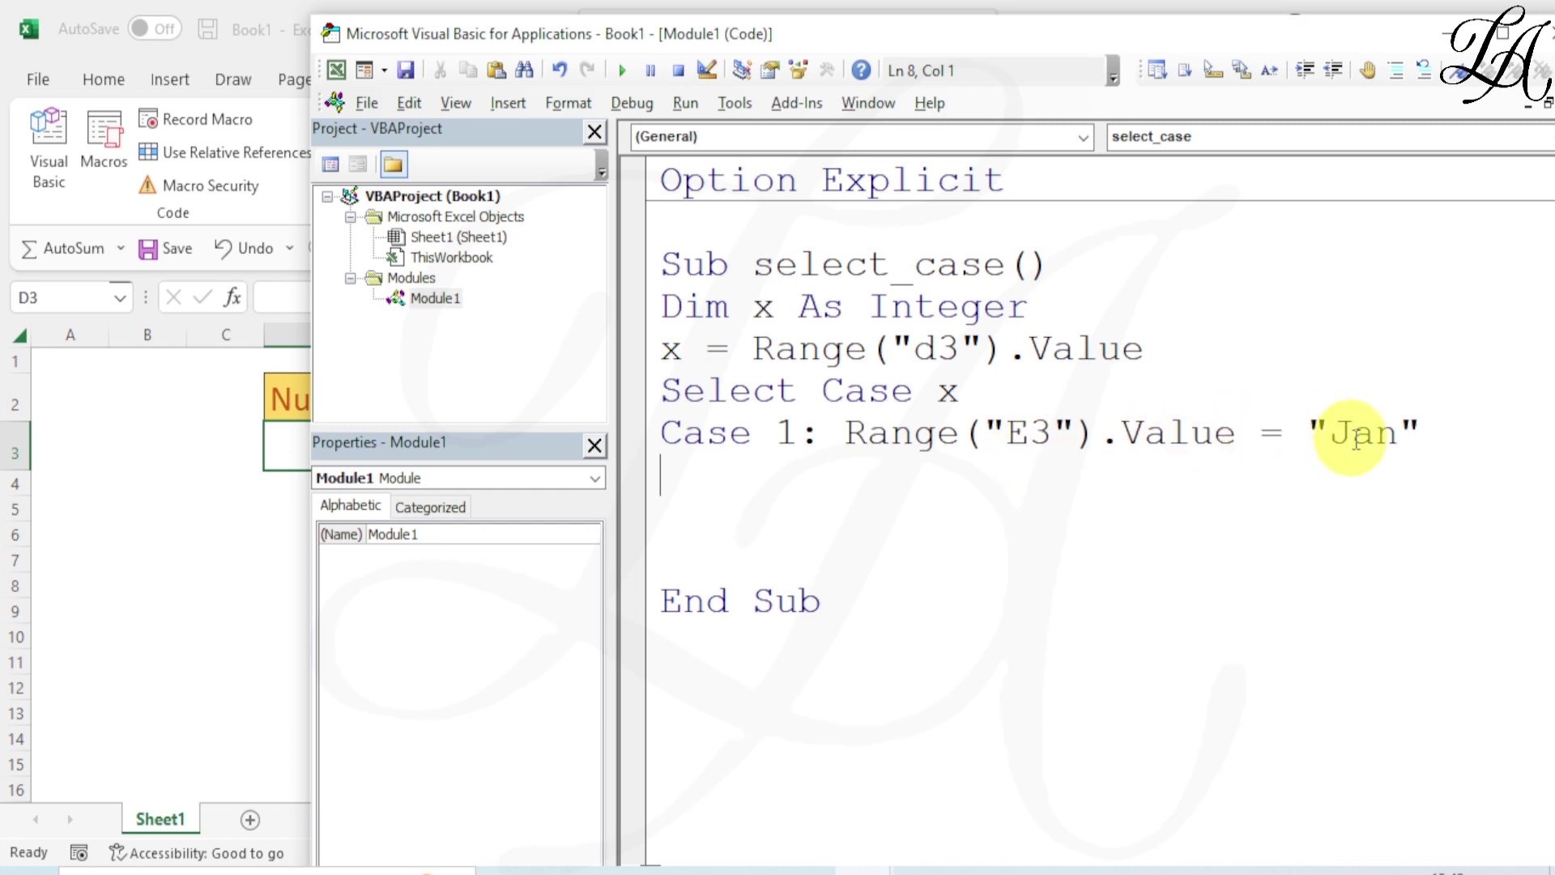
click(1436, 440)
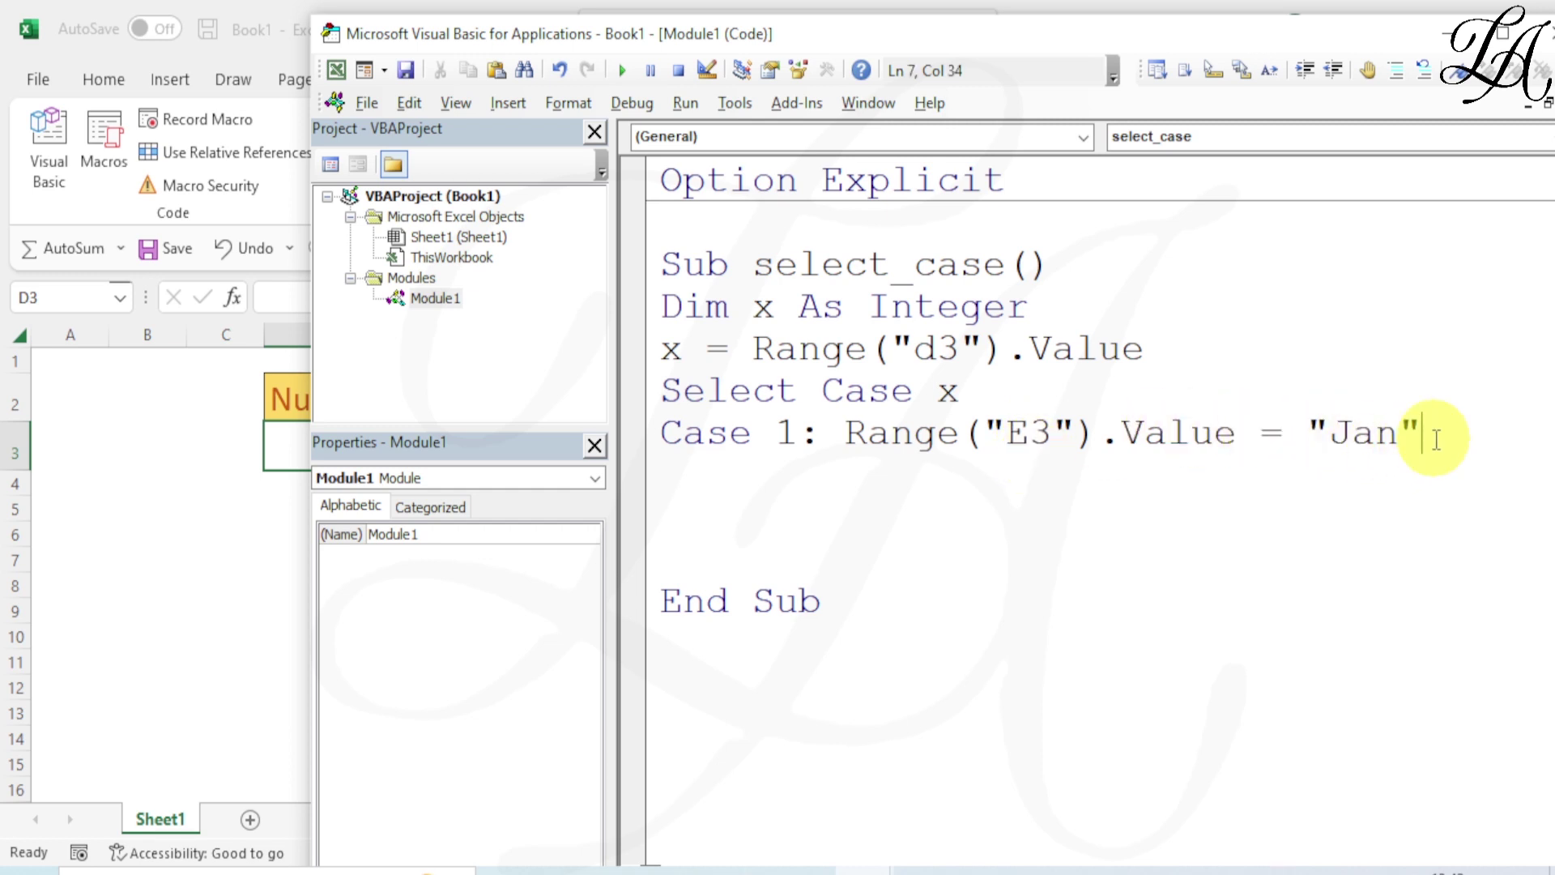
key(Return)
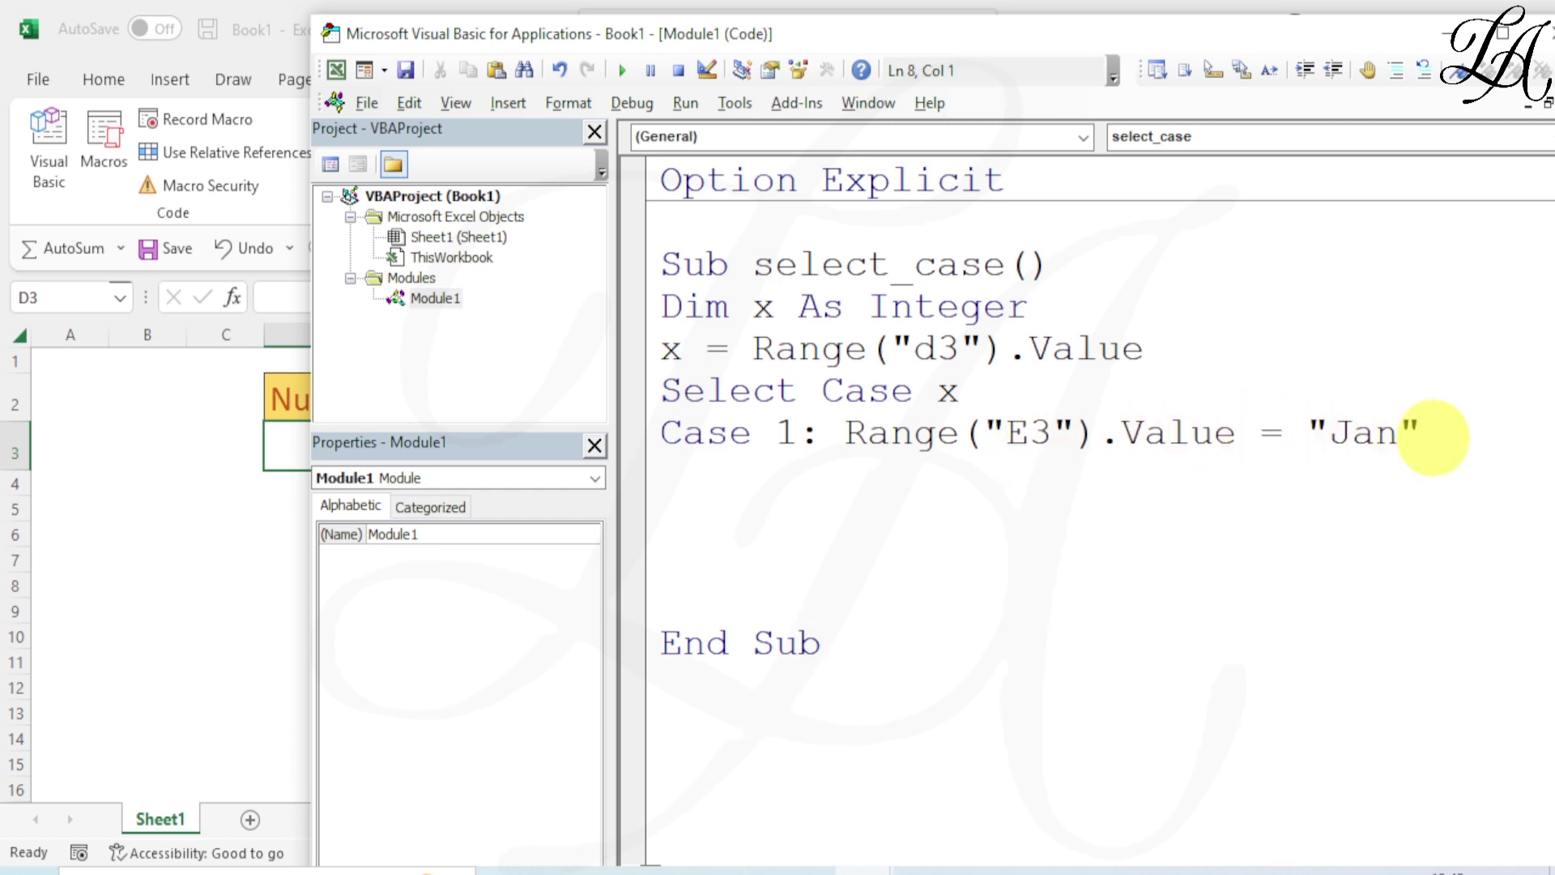
text(Case )
text(2)
text(: )
text(R)
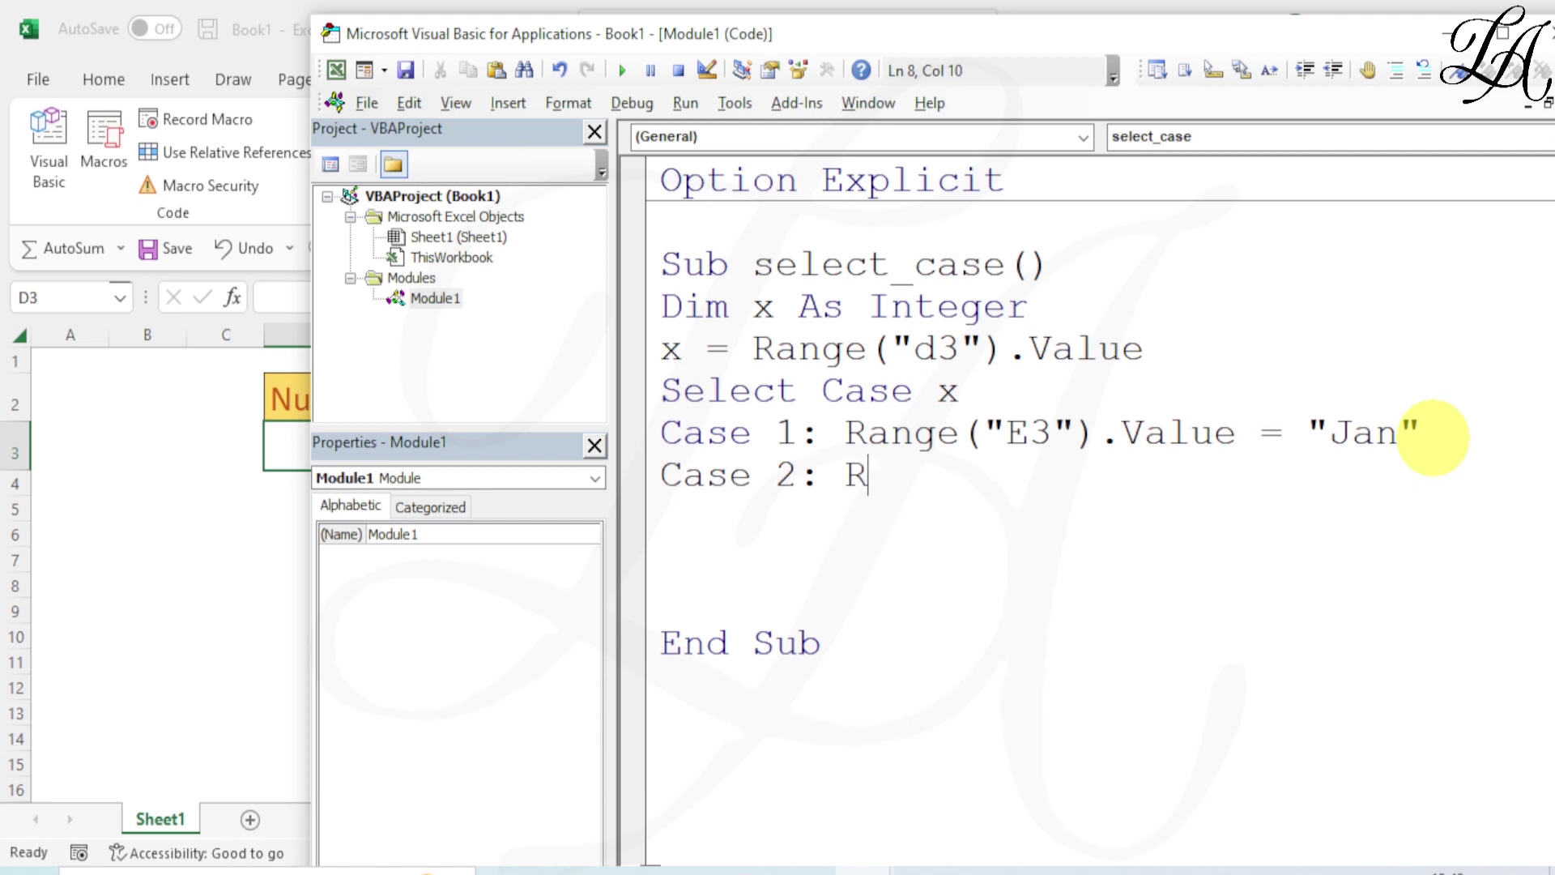
text(abge)
text((")
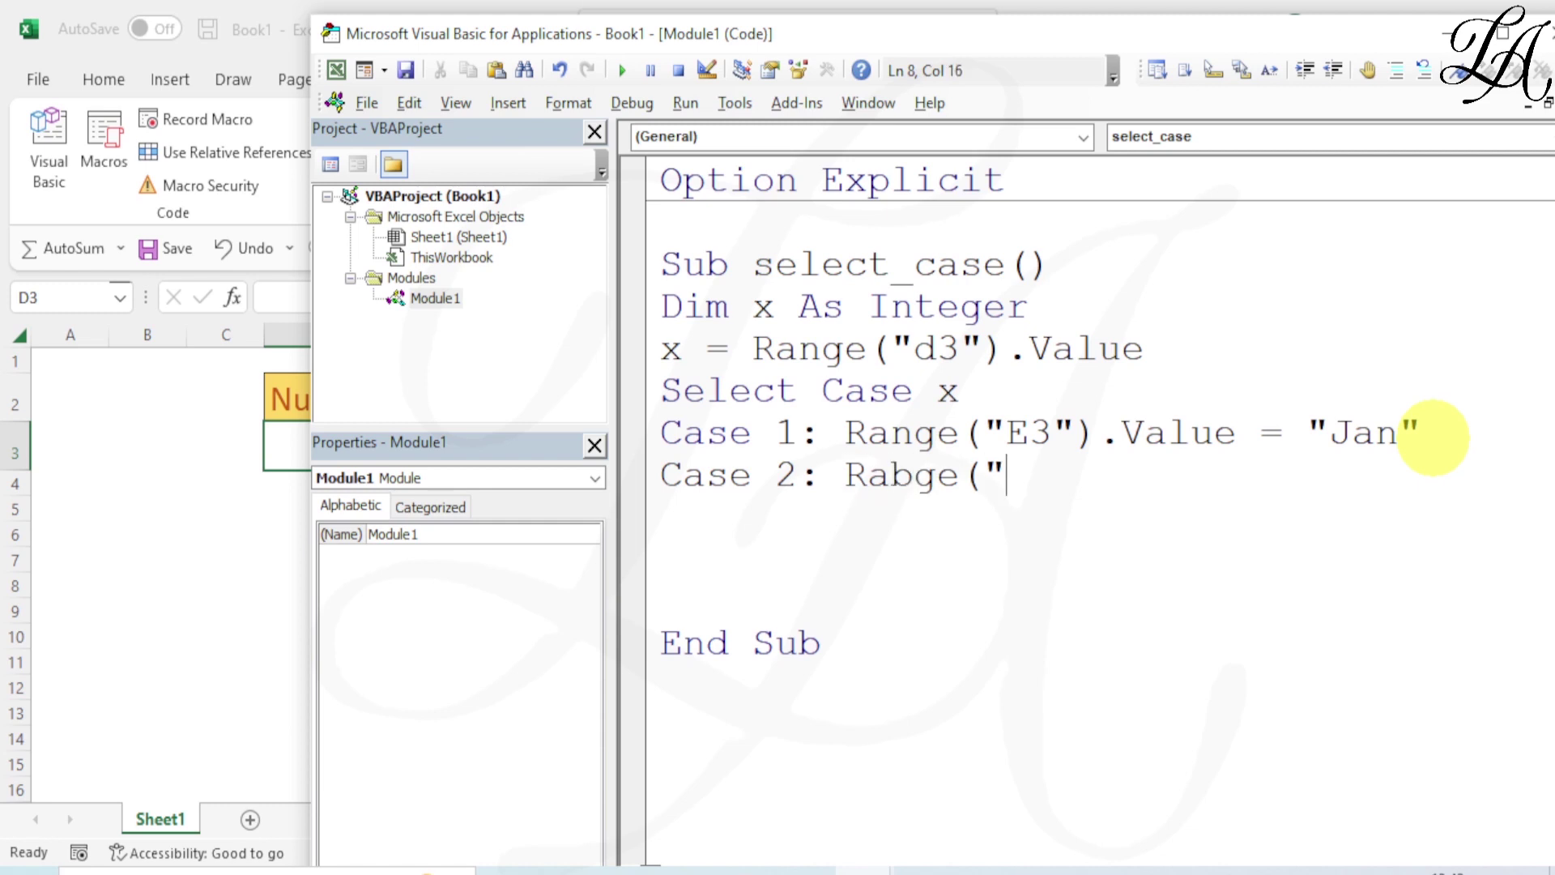
text(E)
text(3")
text().val)
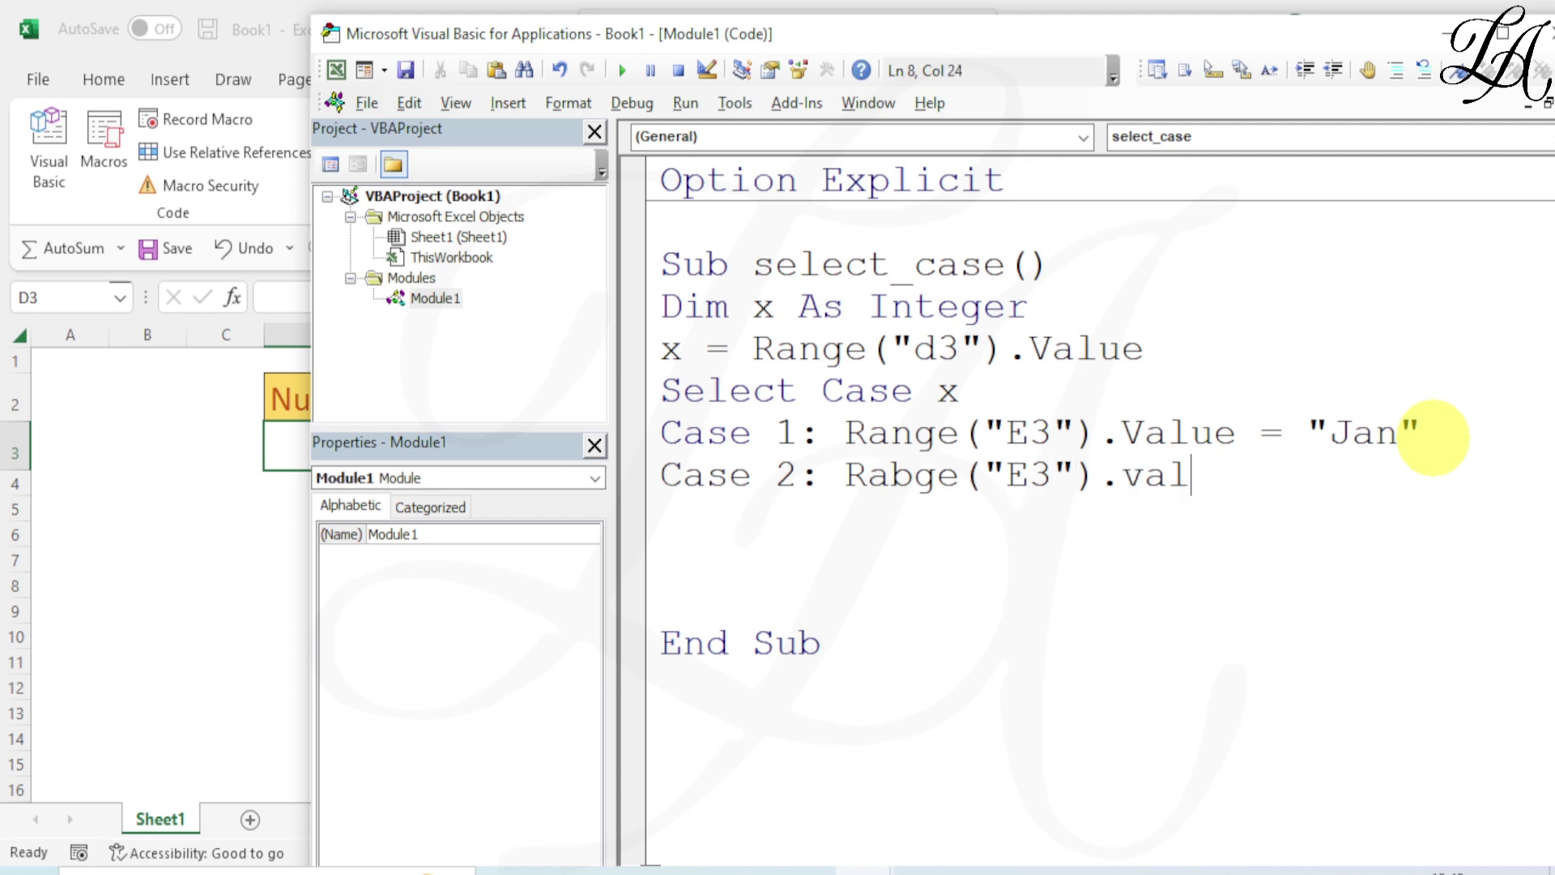
text(ue=)
text(" )
text(Feb)
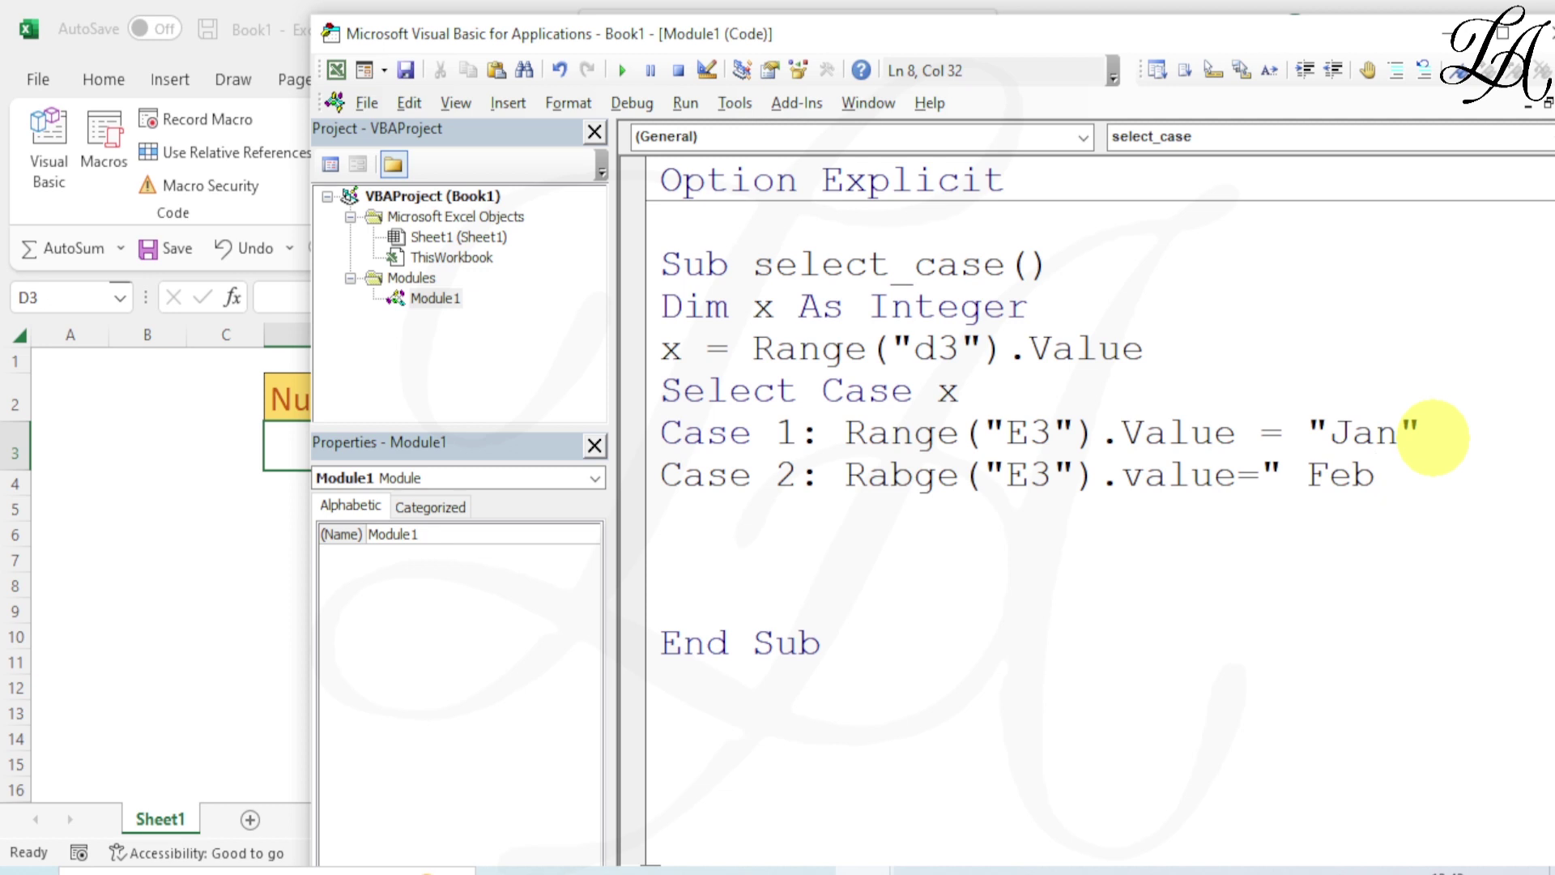
text(")
key(Return)
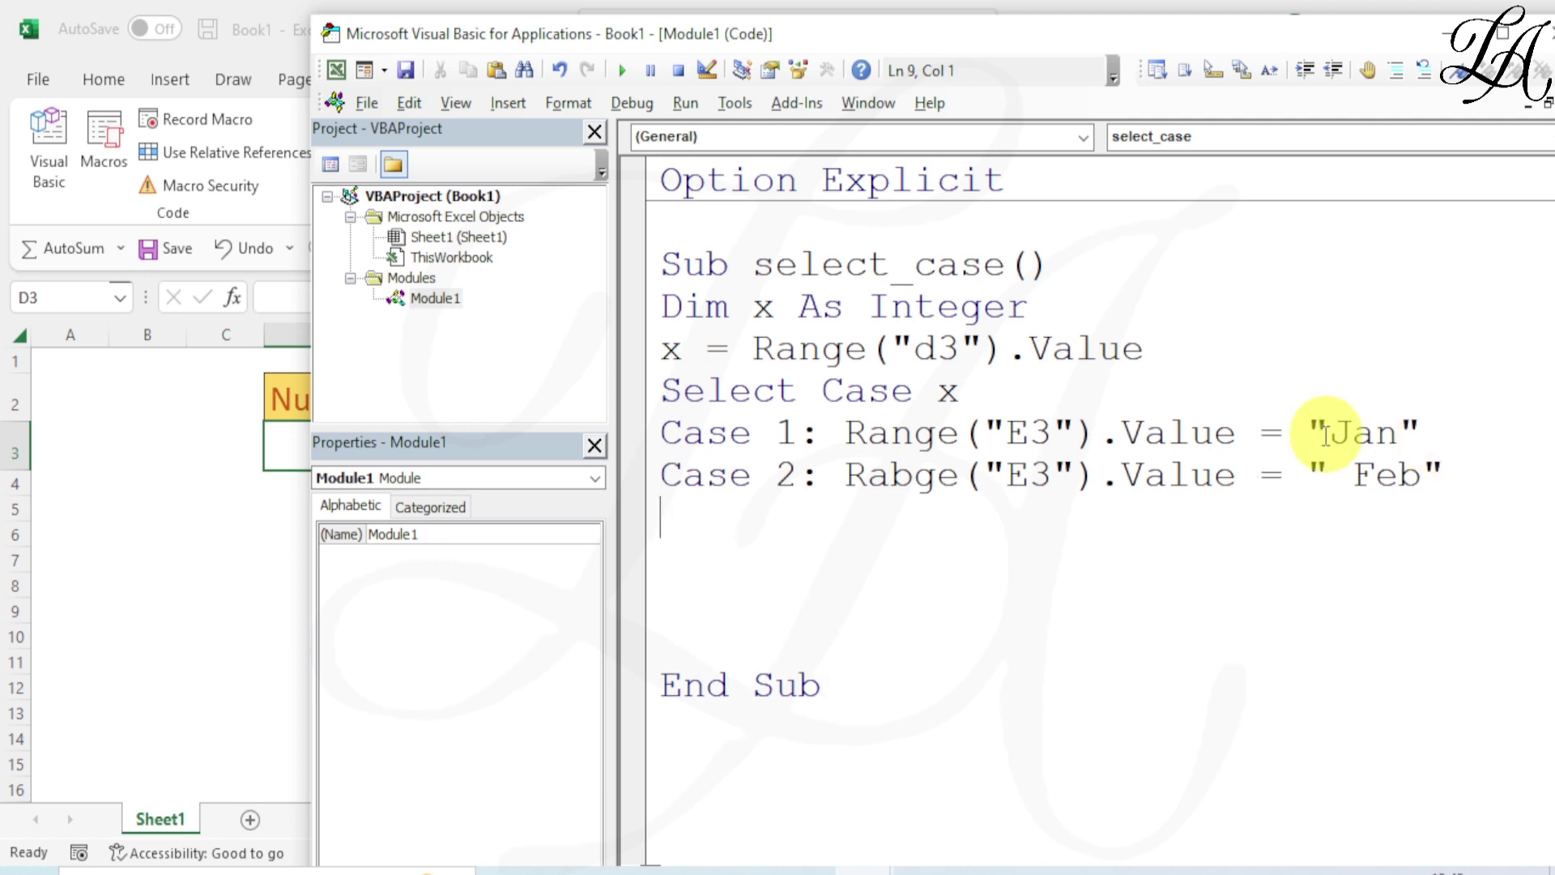
click(922, 477)
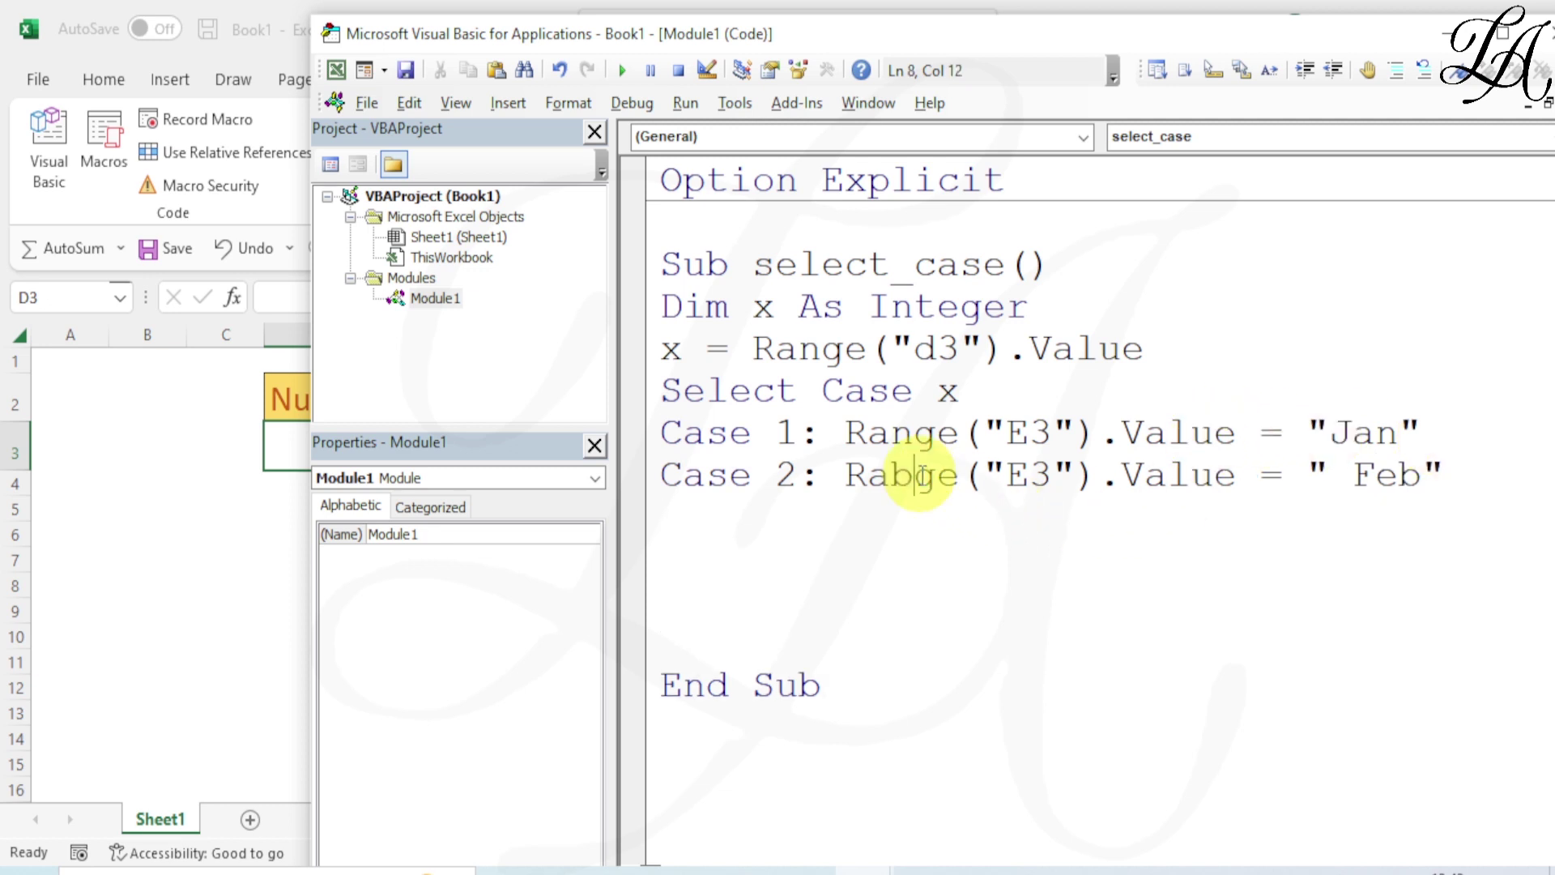
key(BackSpace)
text(n)
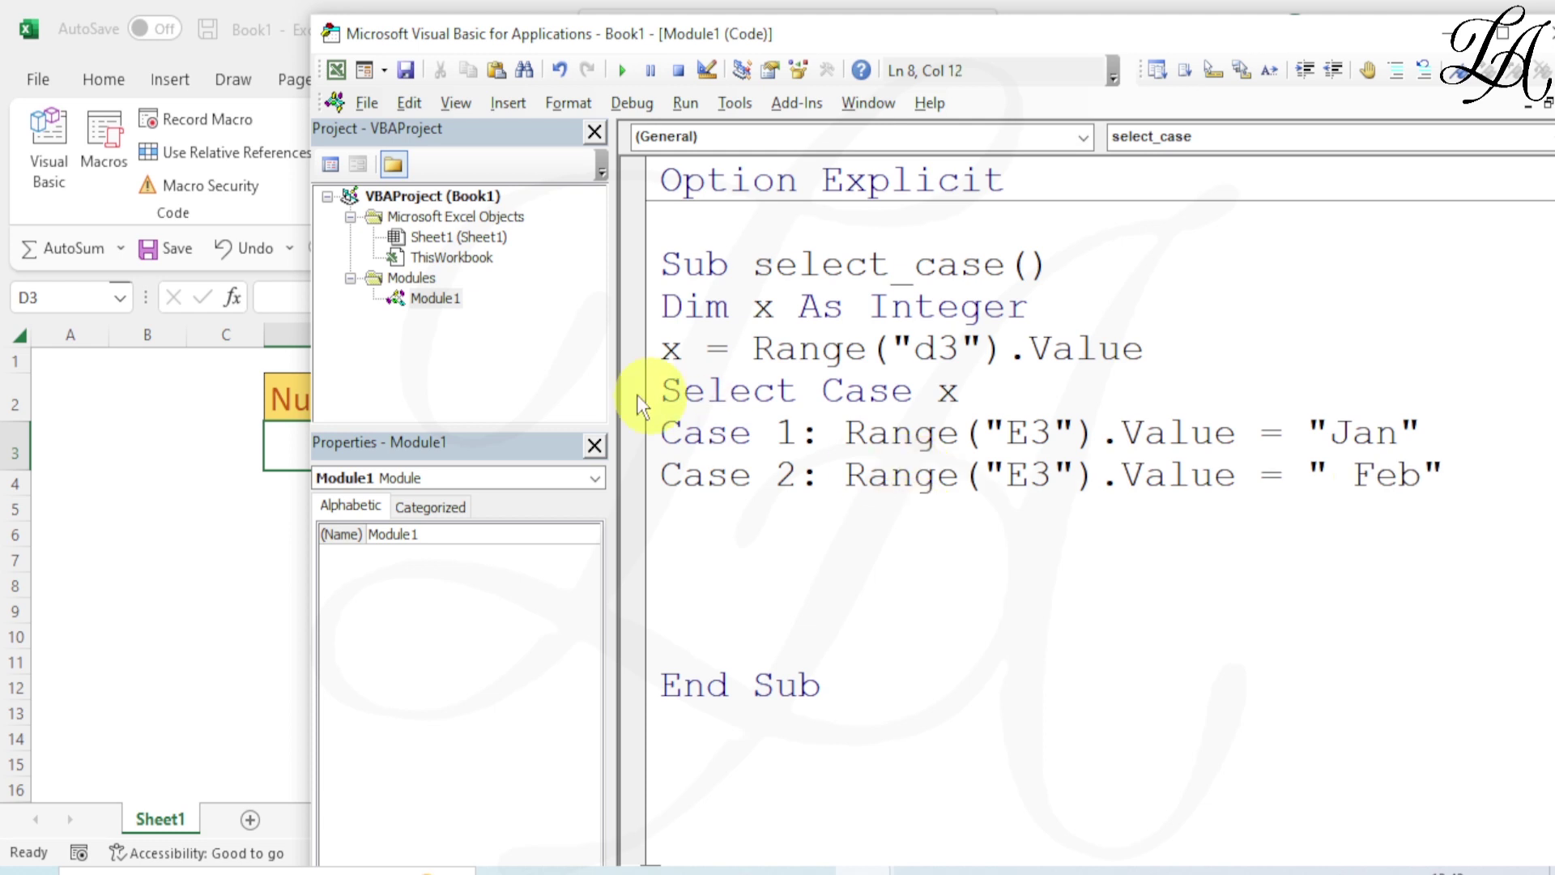
- Copy the Case 2 line into a Case 3 line that writes March
drag(661, 476, 1496, 474)
key(ctrl+c)
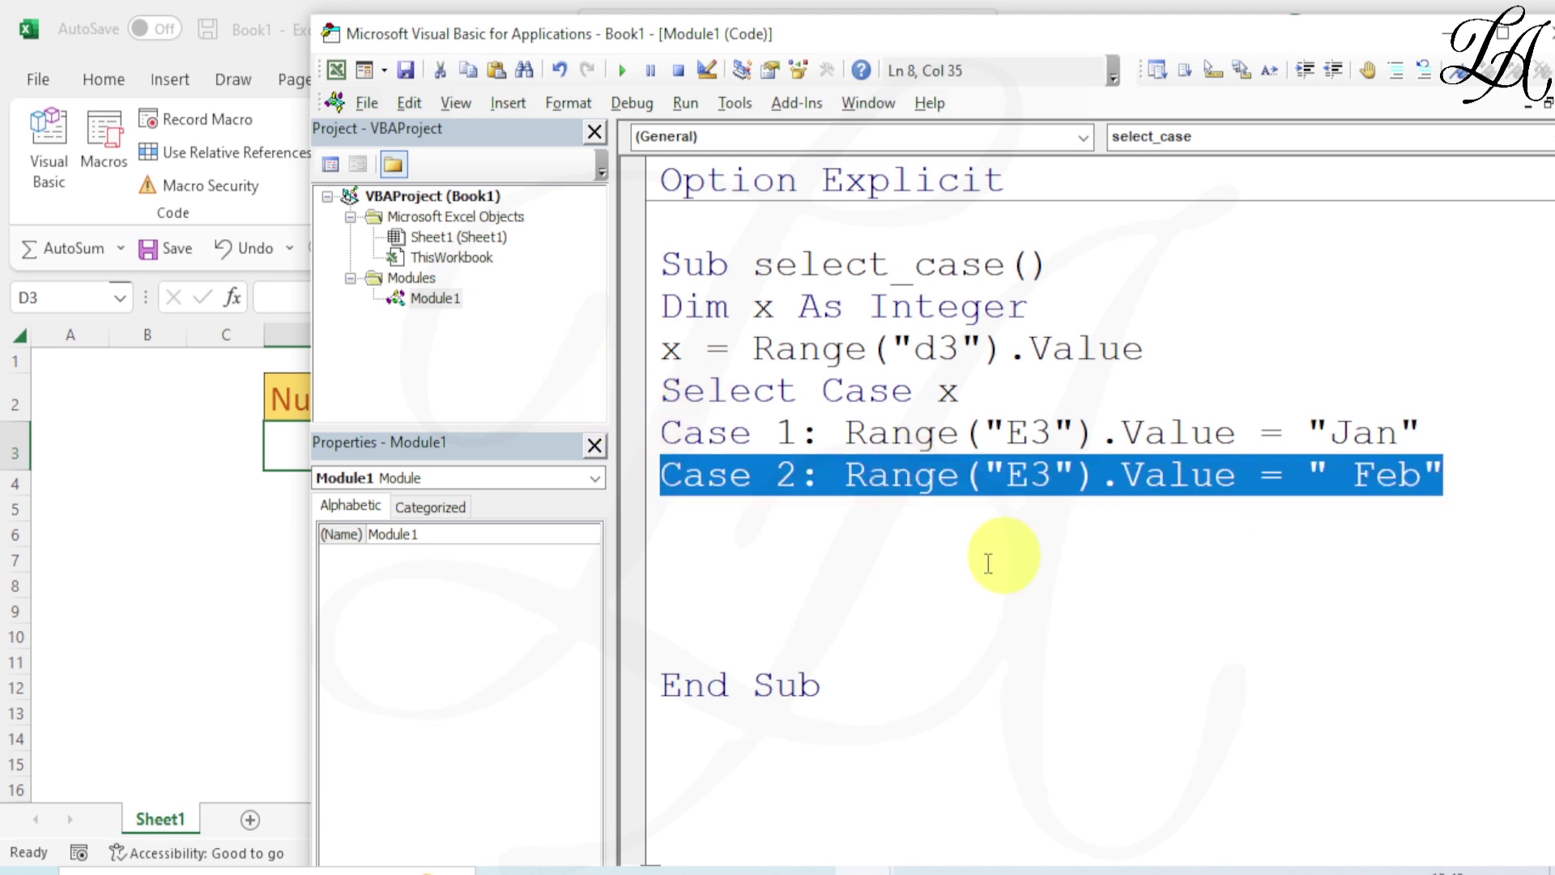
click(691, 537)
key(ctrl+v)
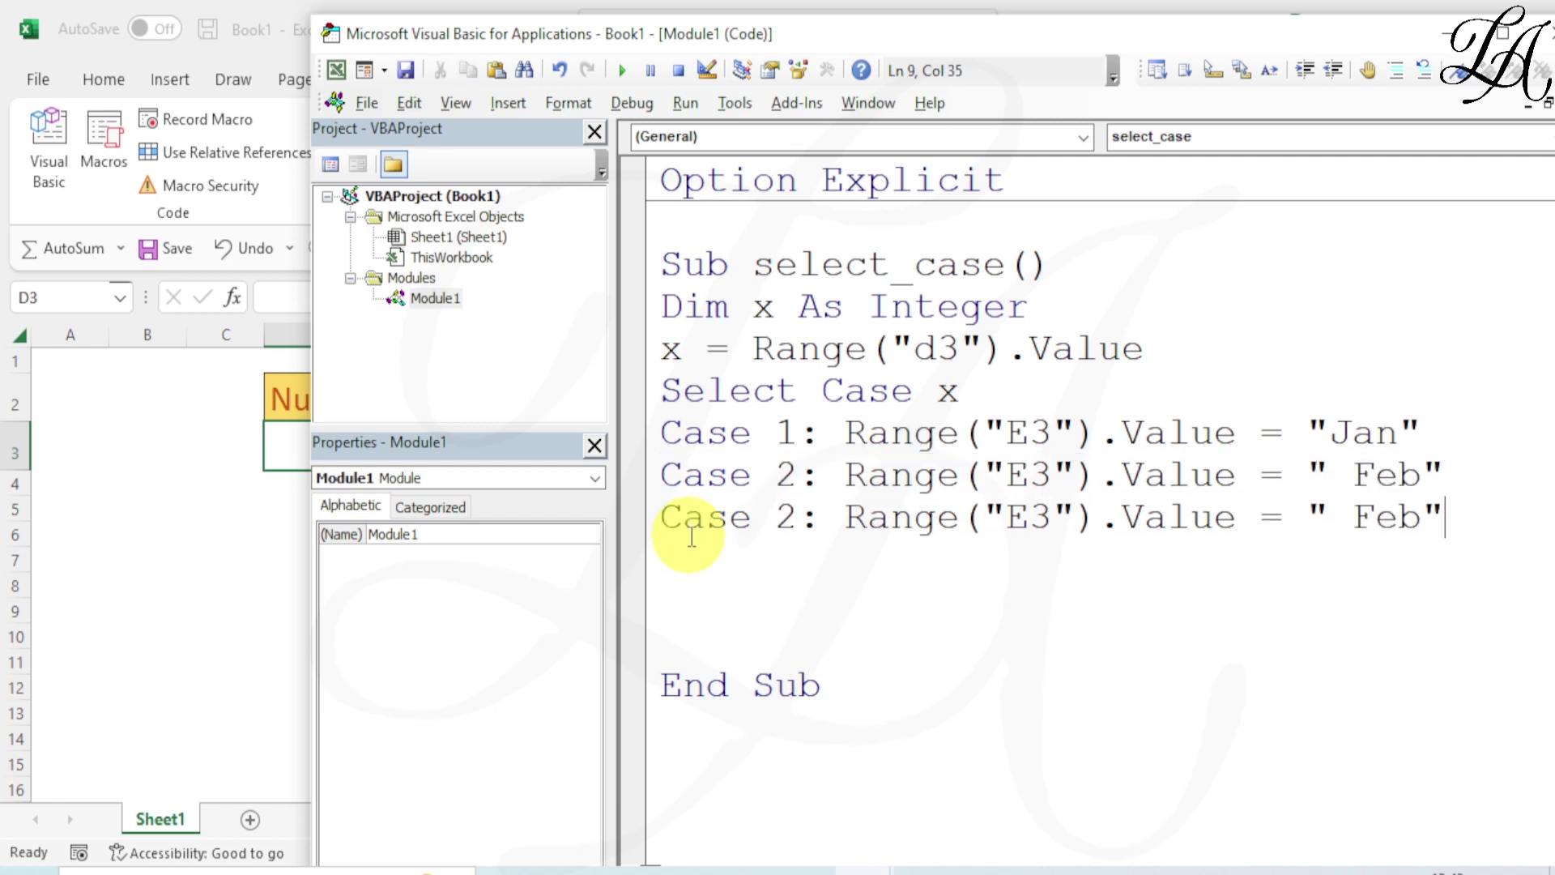
click(799, 515)
key(BackSpace)
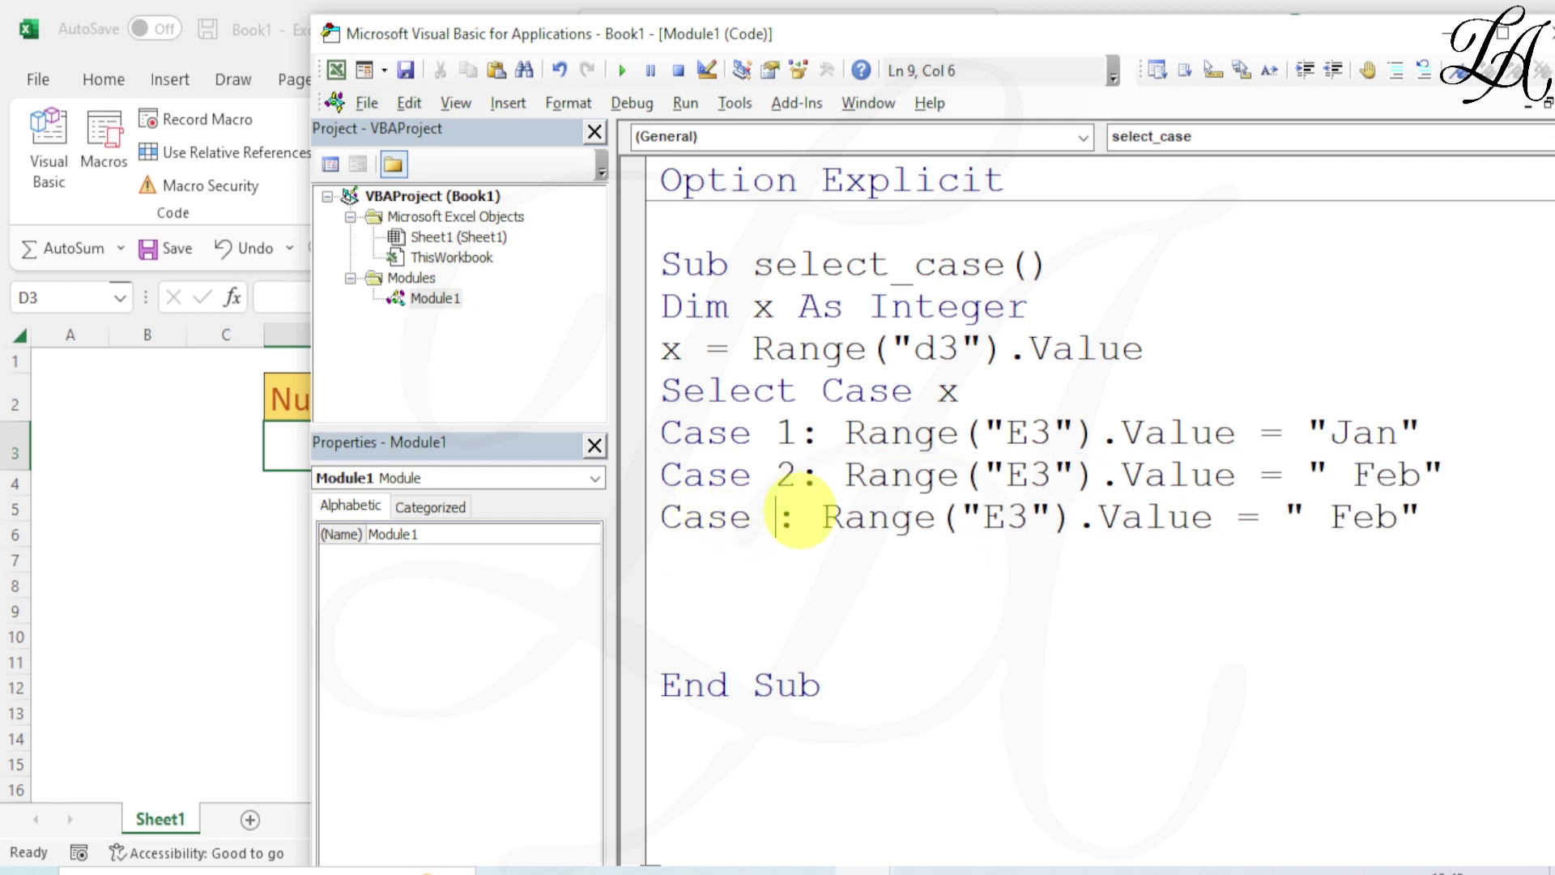
text(3)
click(1420, 526)
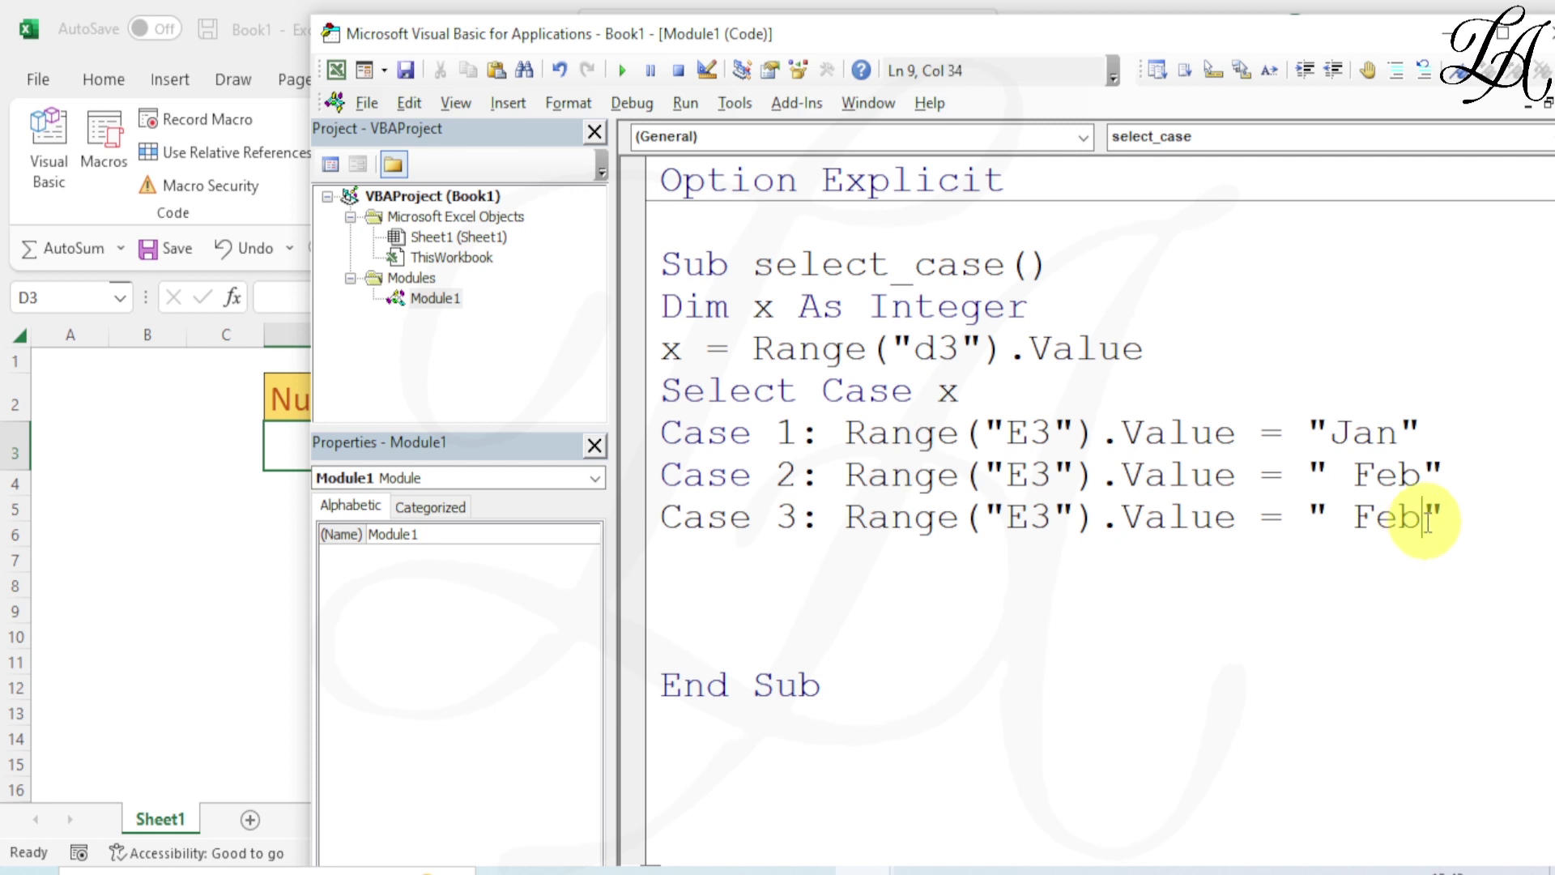
key(BackSpace)
key(BackSpace)
key(BackSpace)
text(Mar)
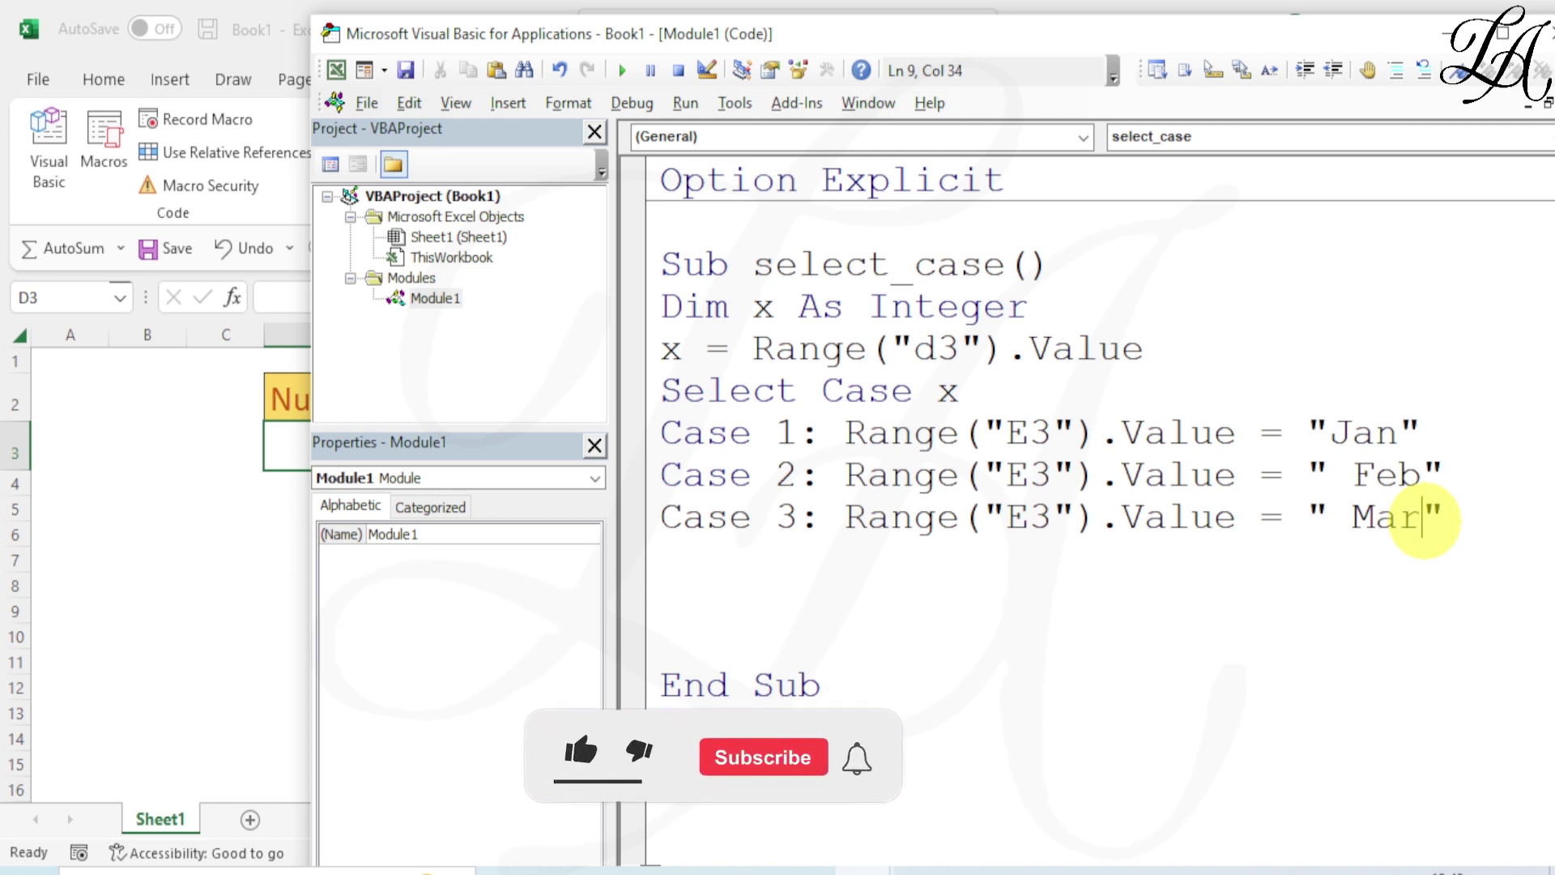
text(ch)
- Paste another copy as a Case 4 line that writes April
click(1511, 520)
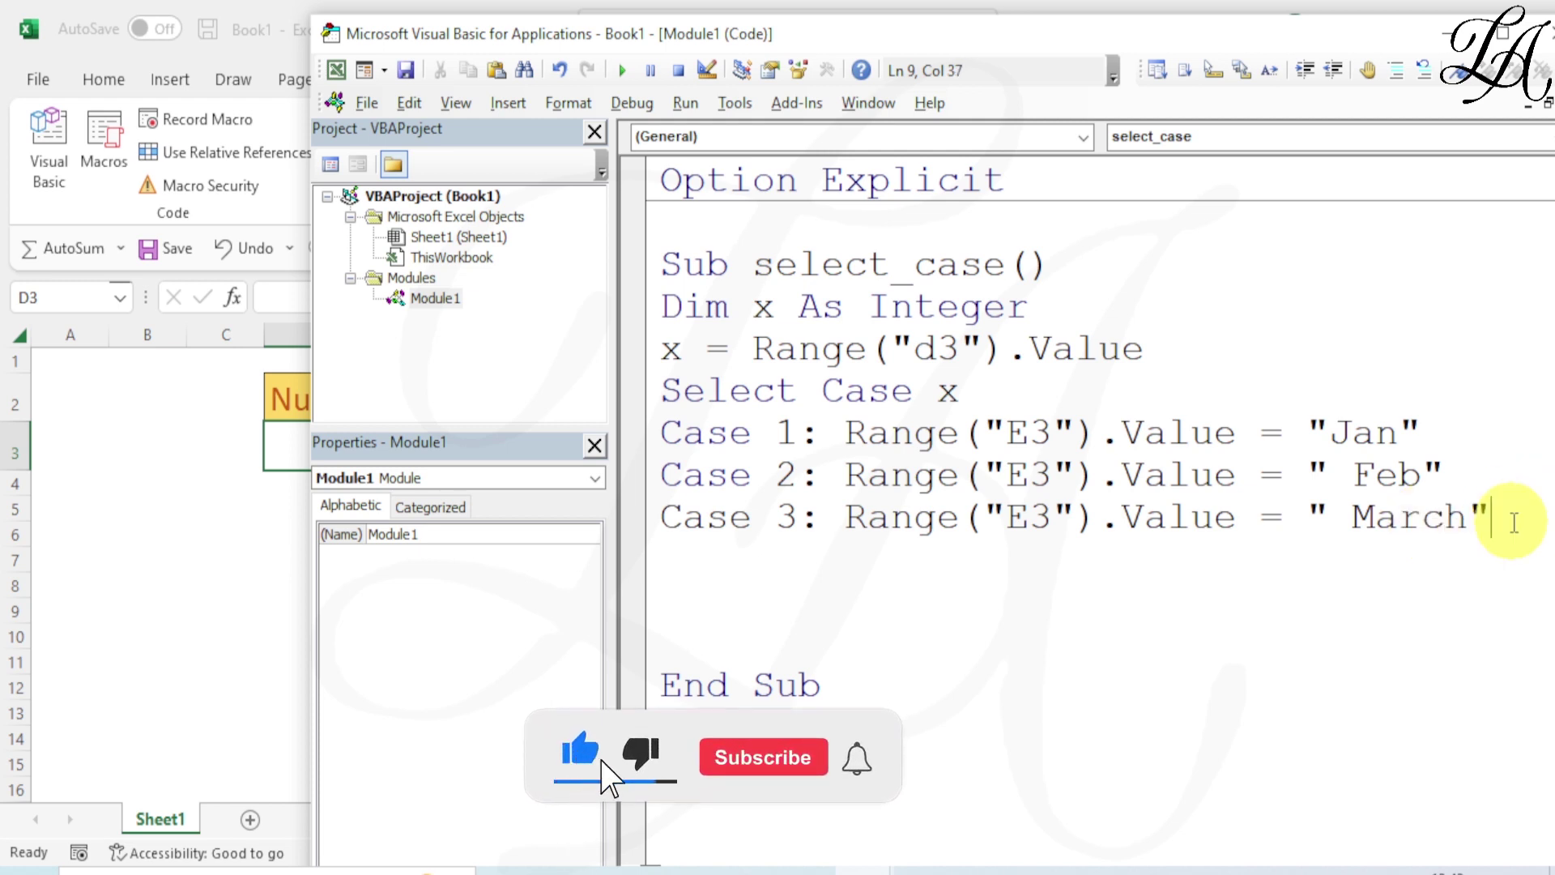
key(Return)
key(ctrl+v)
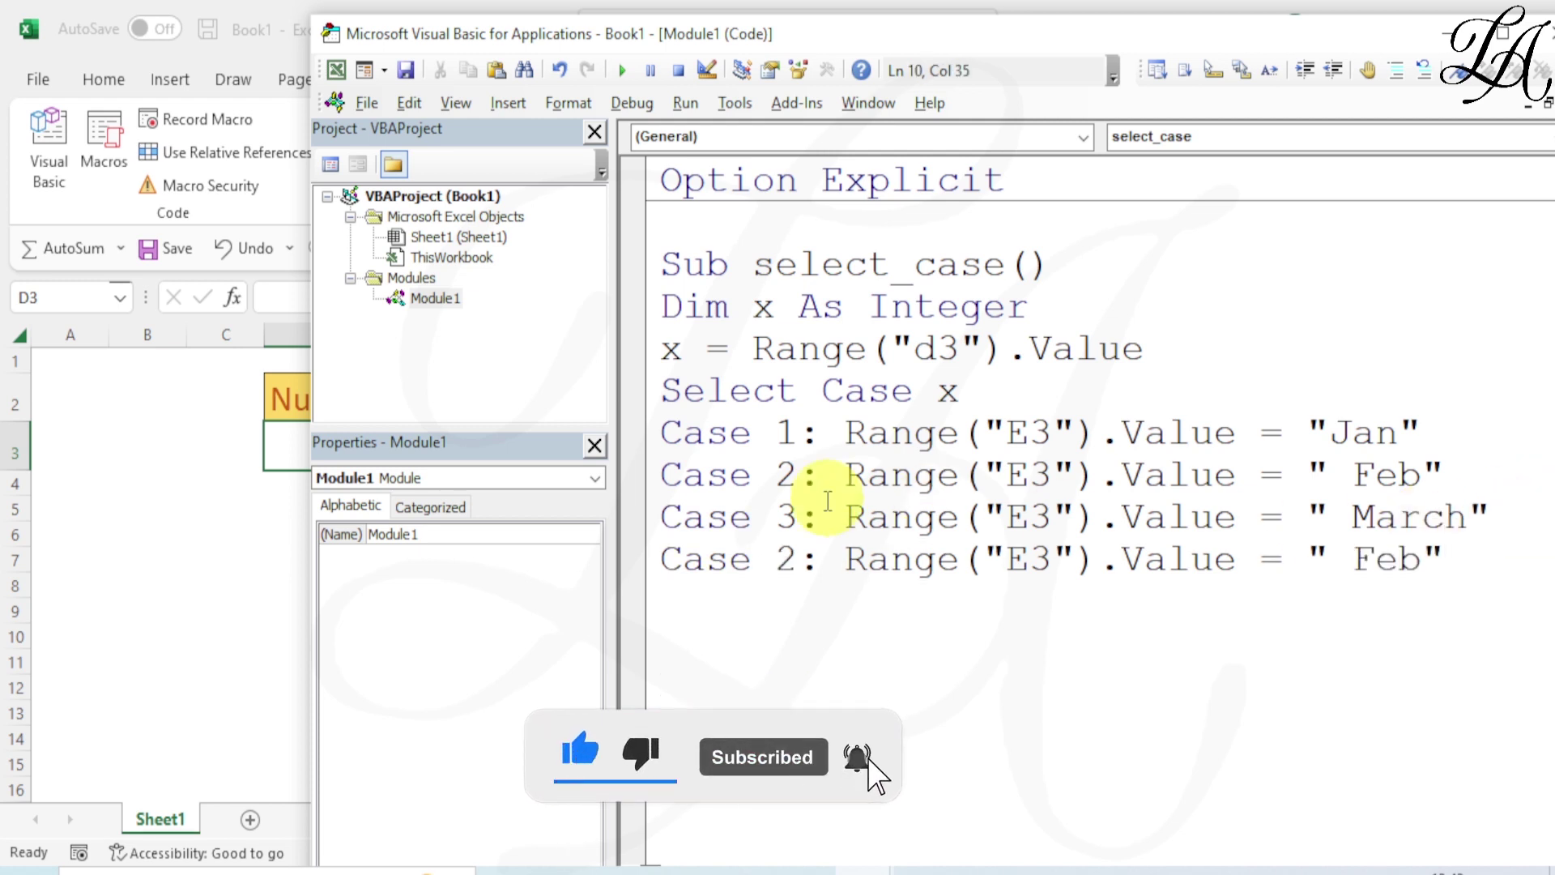
click(796, 555)
key(BackSpace)
text(4)
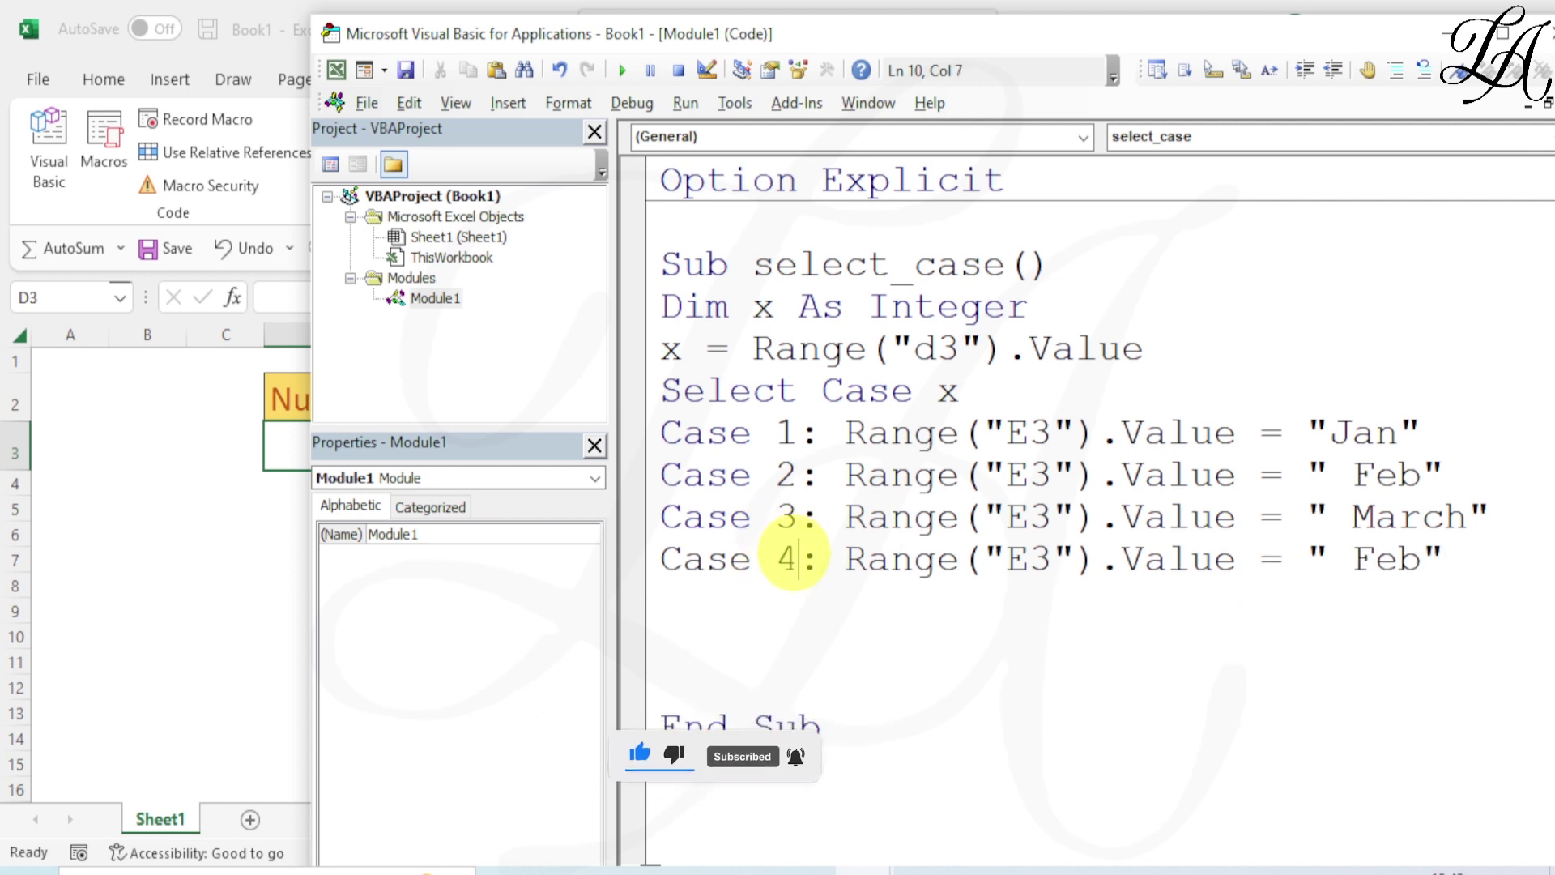
click(1419, 559)
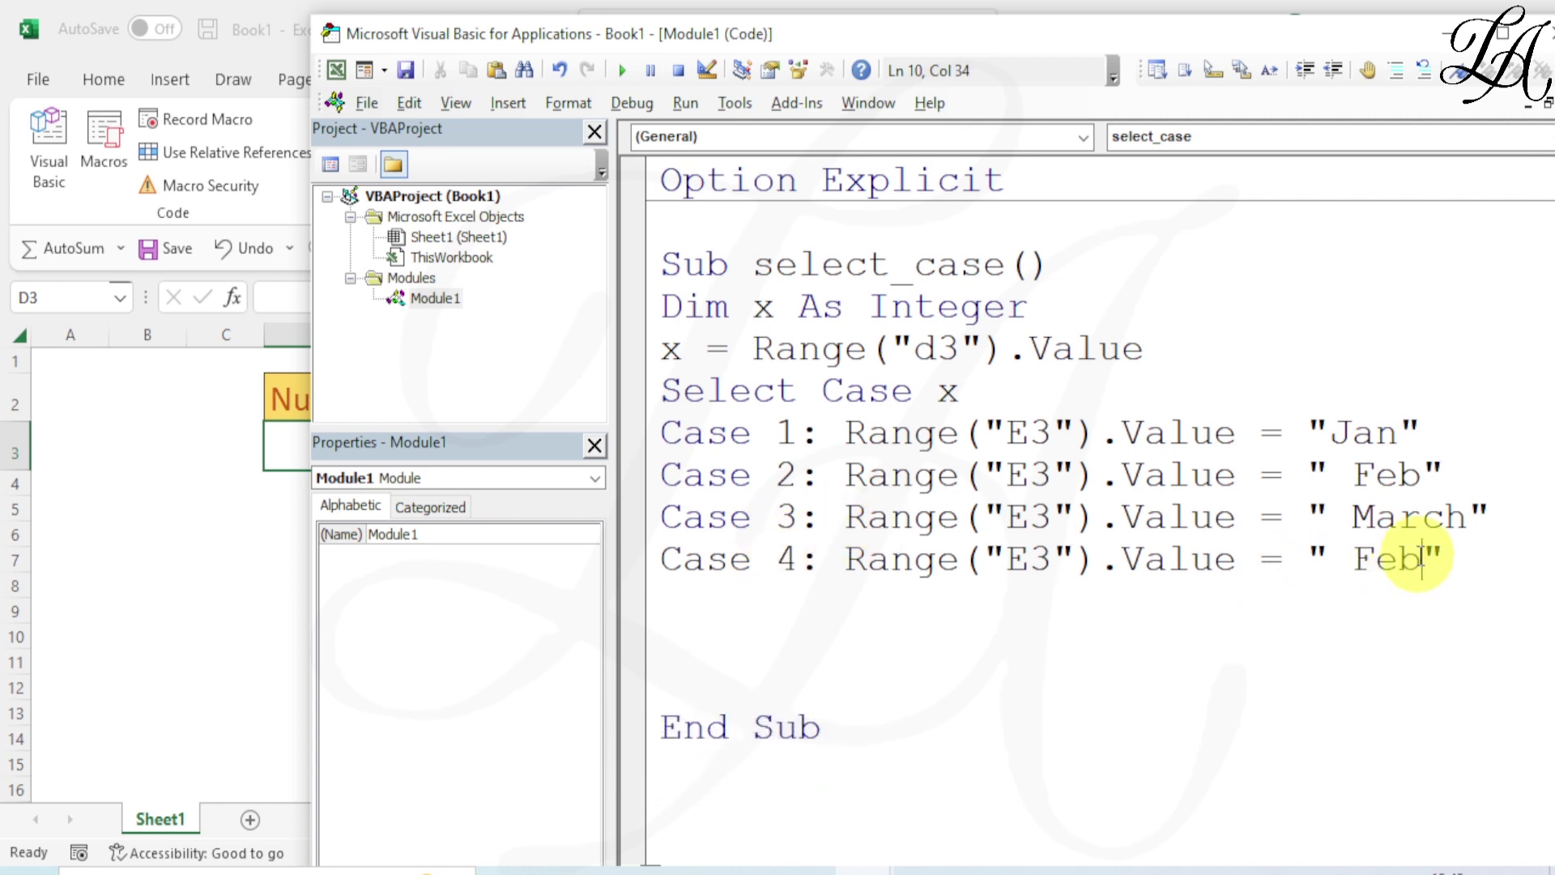
key(BackSpace)
key(BackSpace)
key(BackSpace)
text(A)
text(pril)
- Paste four copies of the case line below April and renumber them Case 5 to 8
click(1518, 562)
key(Return)
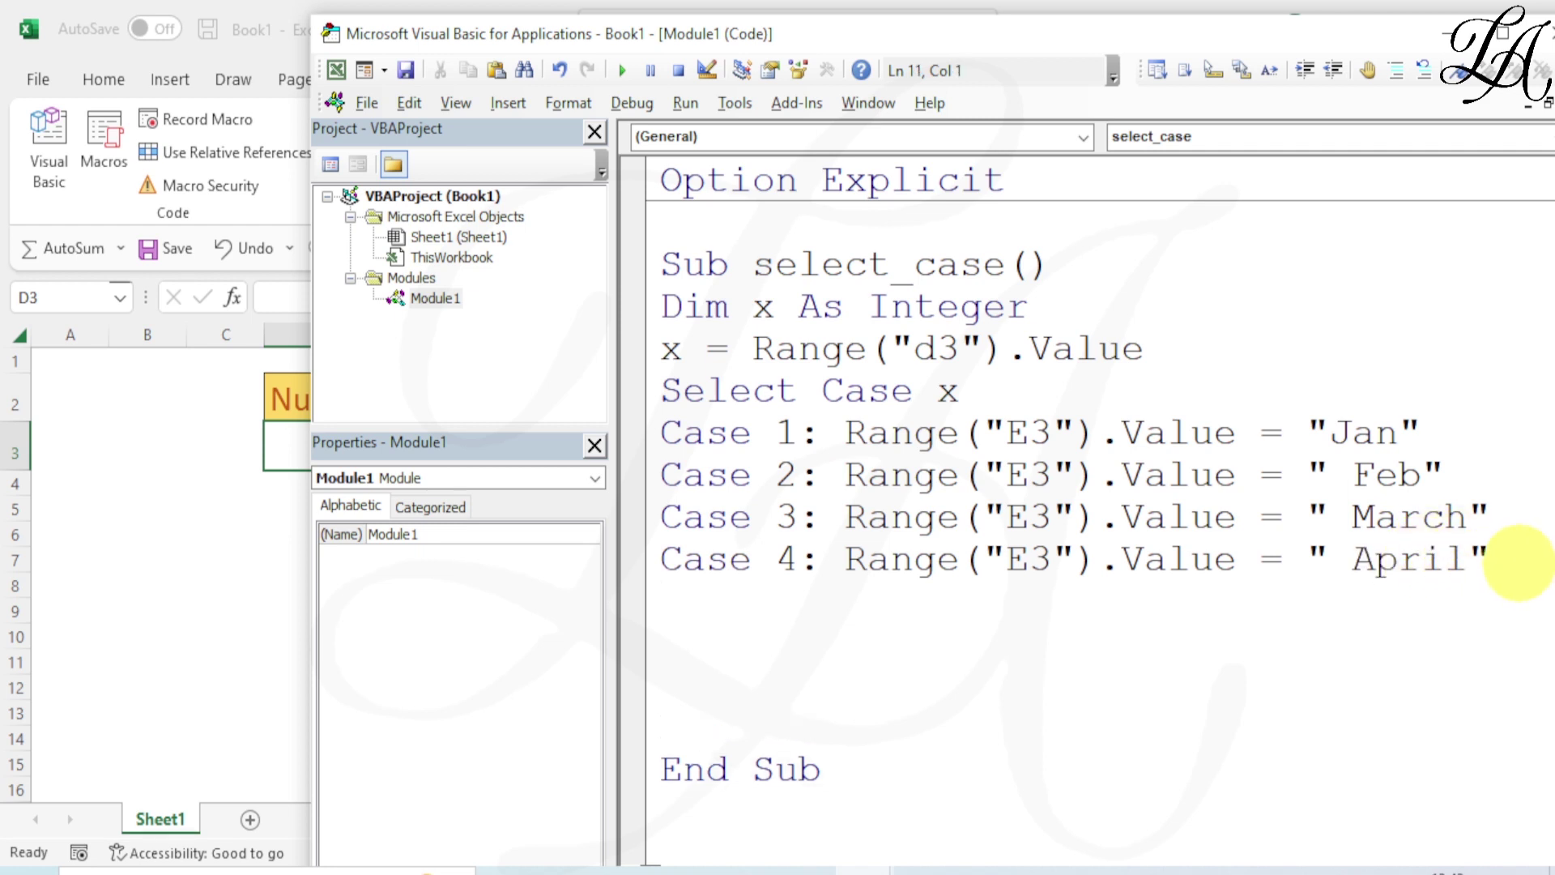
text(Case 2: Range("E3").Value = " Feb")
key(Return)
text(Case 2: Range("E3").Value = " Feb")
key(Return)
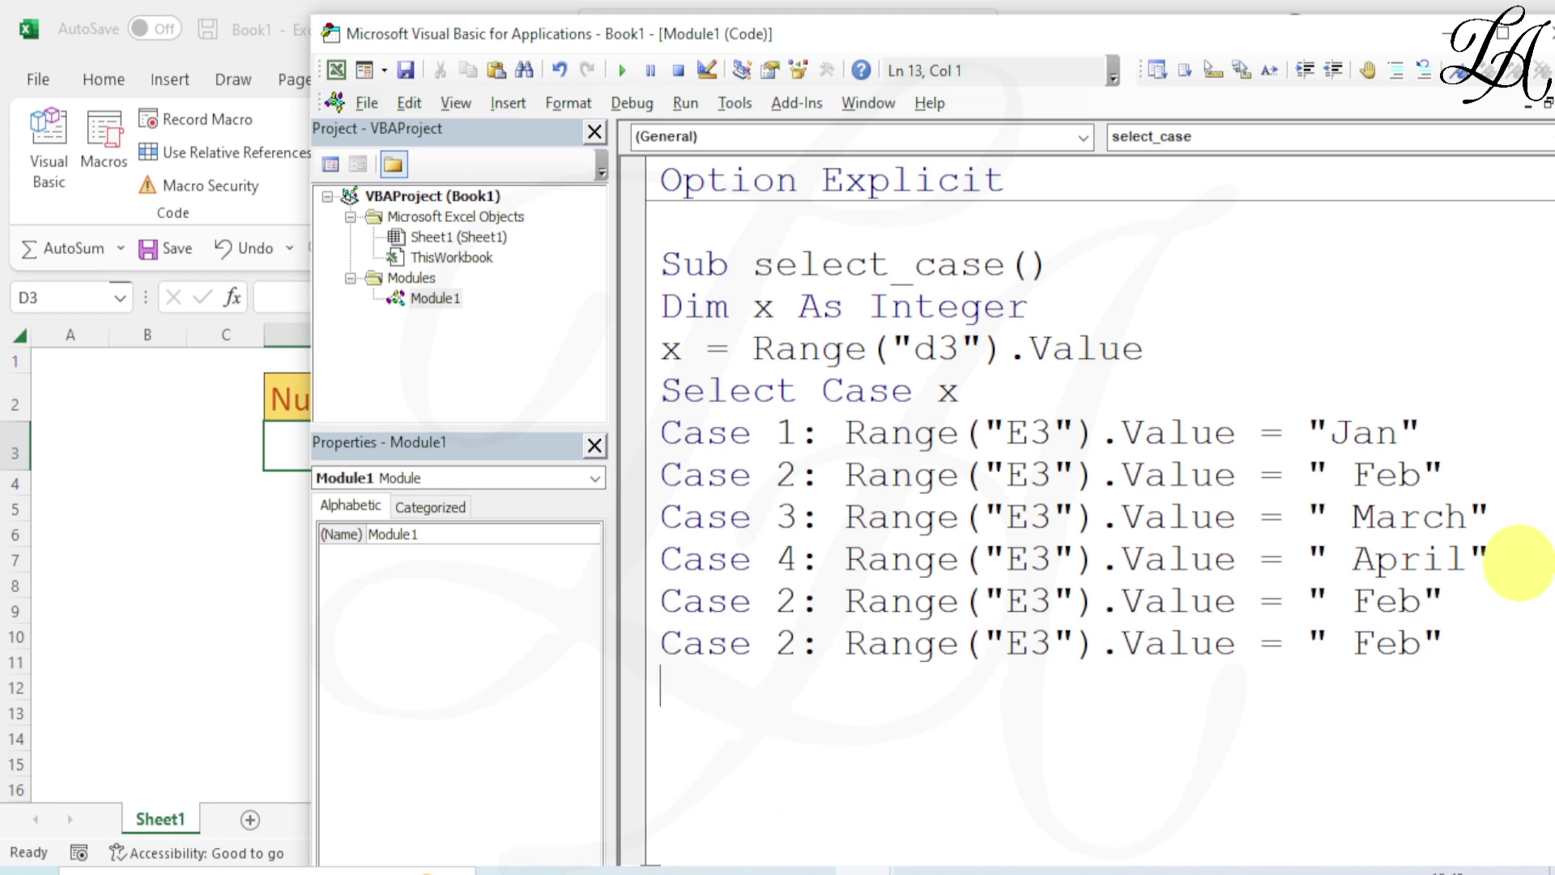
text(Case 2: Range("E3").Value = " Feb")
key(Return)
text(Case 2: Range("E3").Value = " Feb")
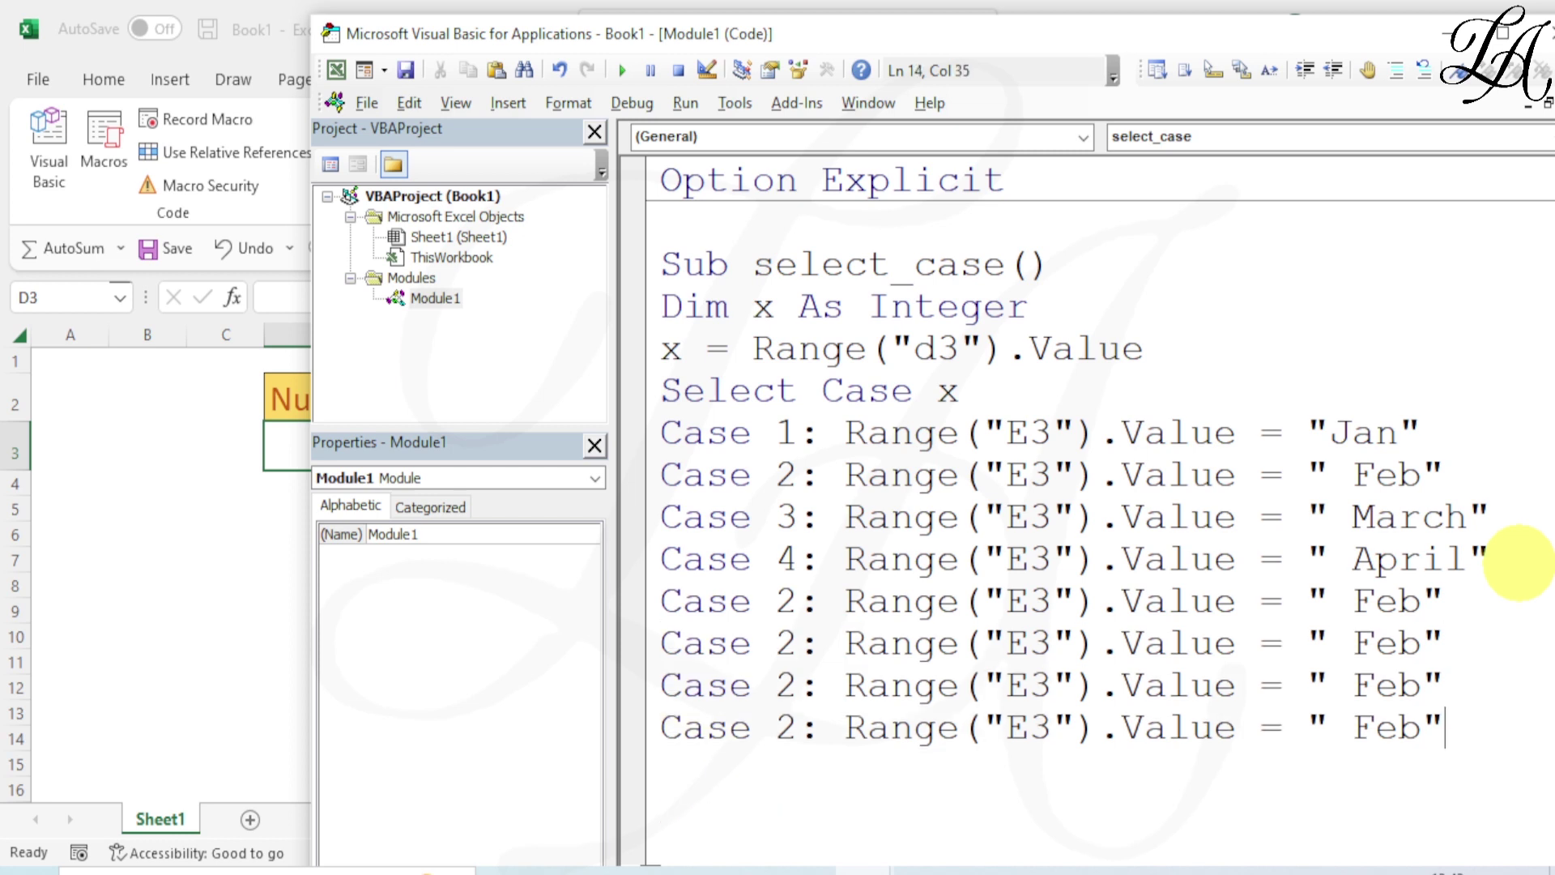
click(793, 600)
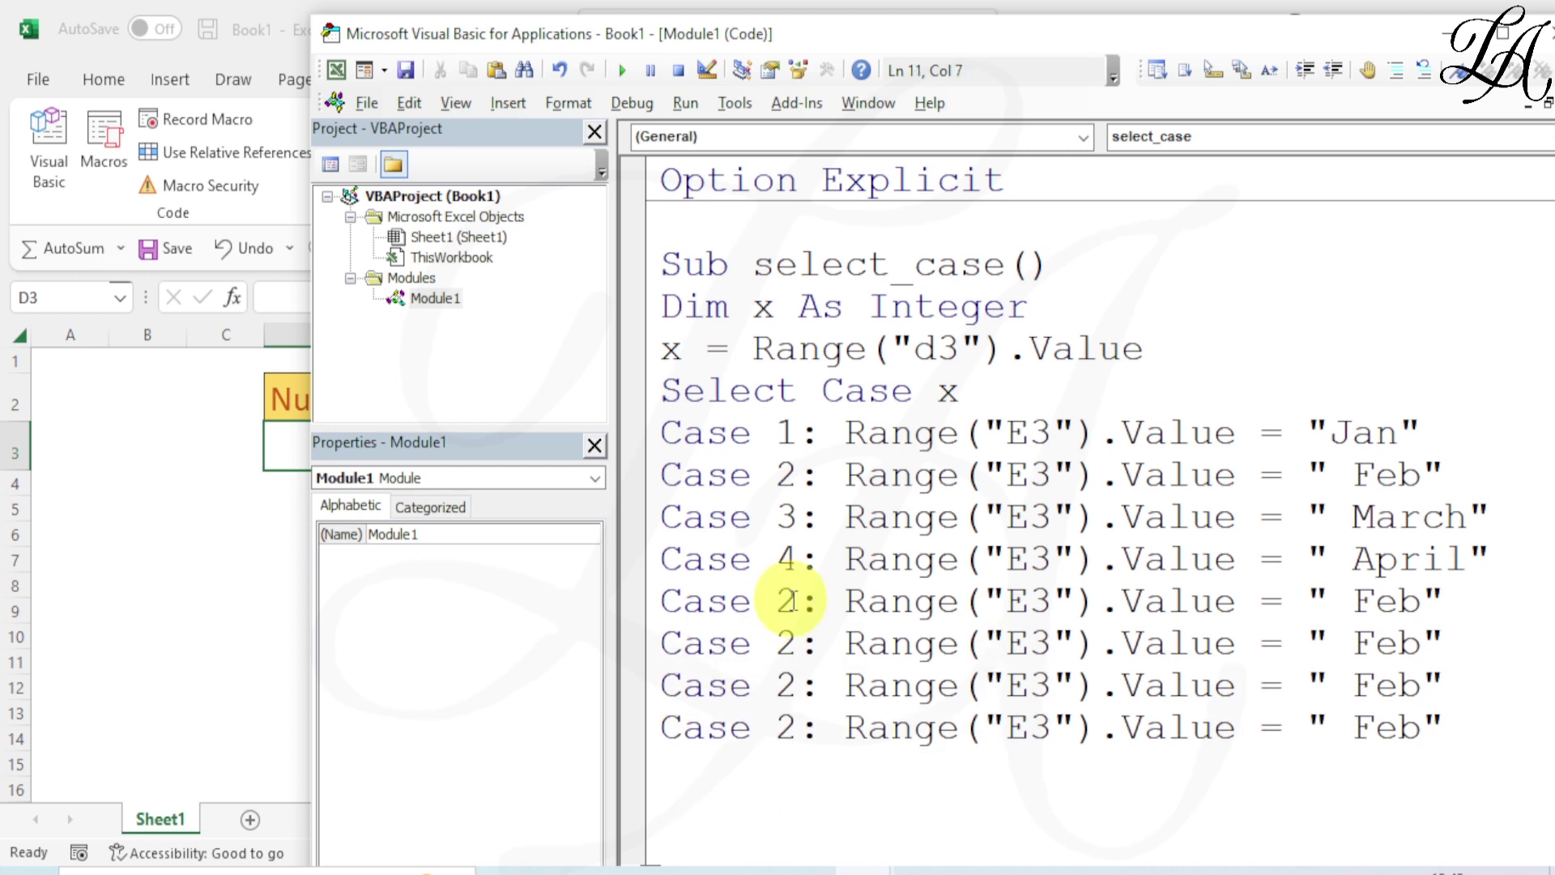
text(5)
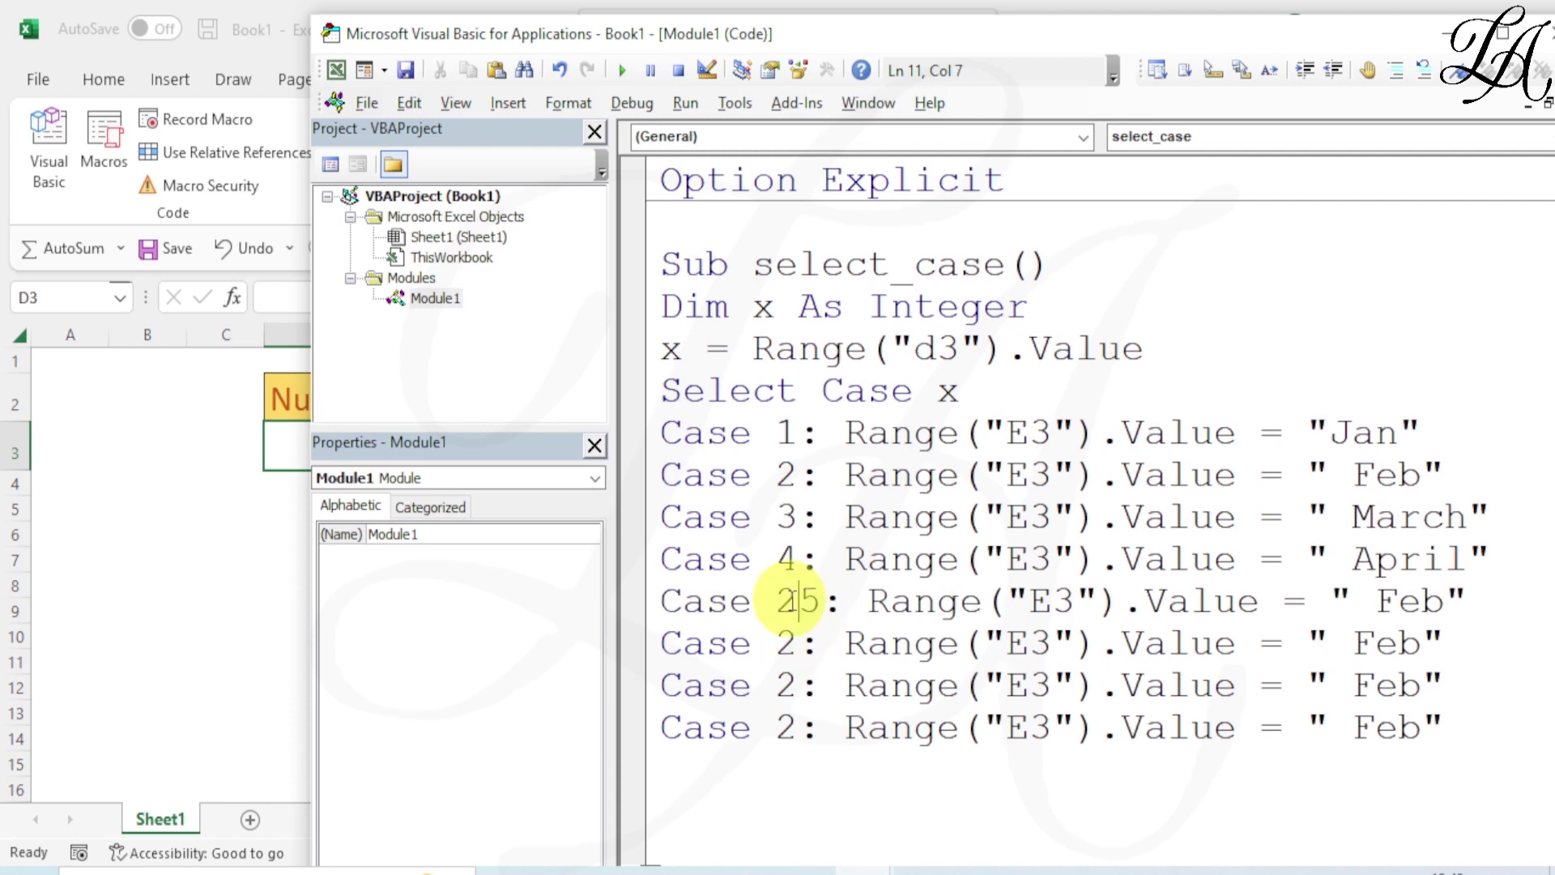
key(BackSpace)
click(798, 639)
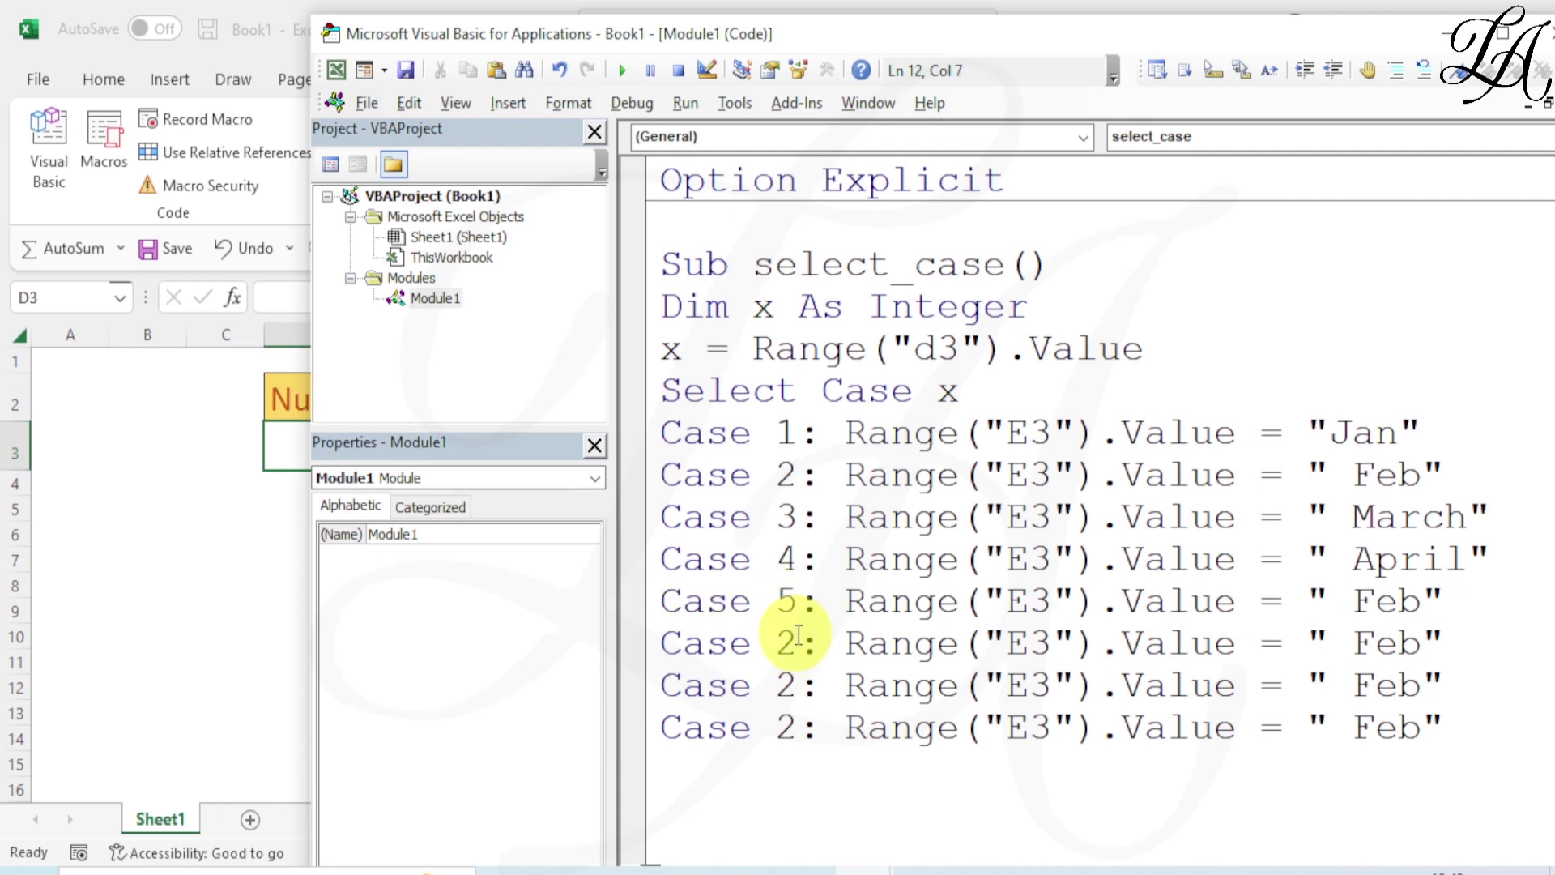
key(BackSpace)
text(6)
click(798, 683)
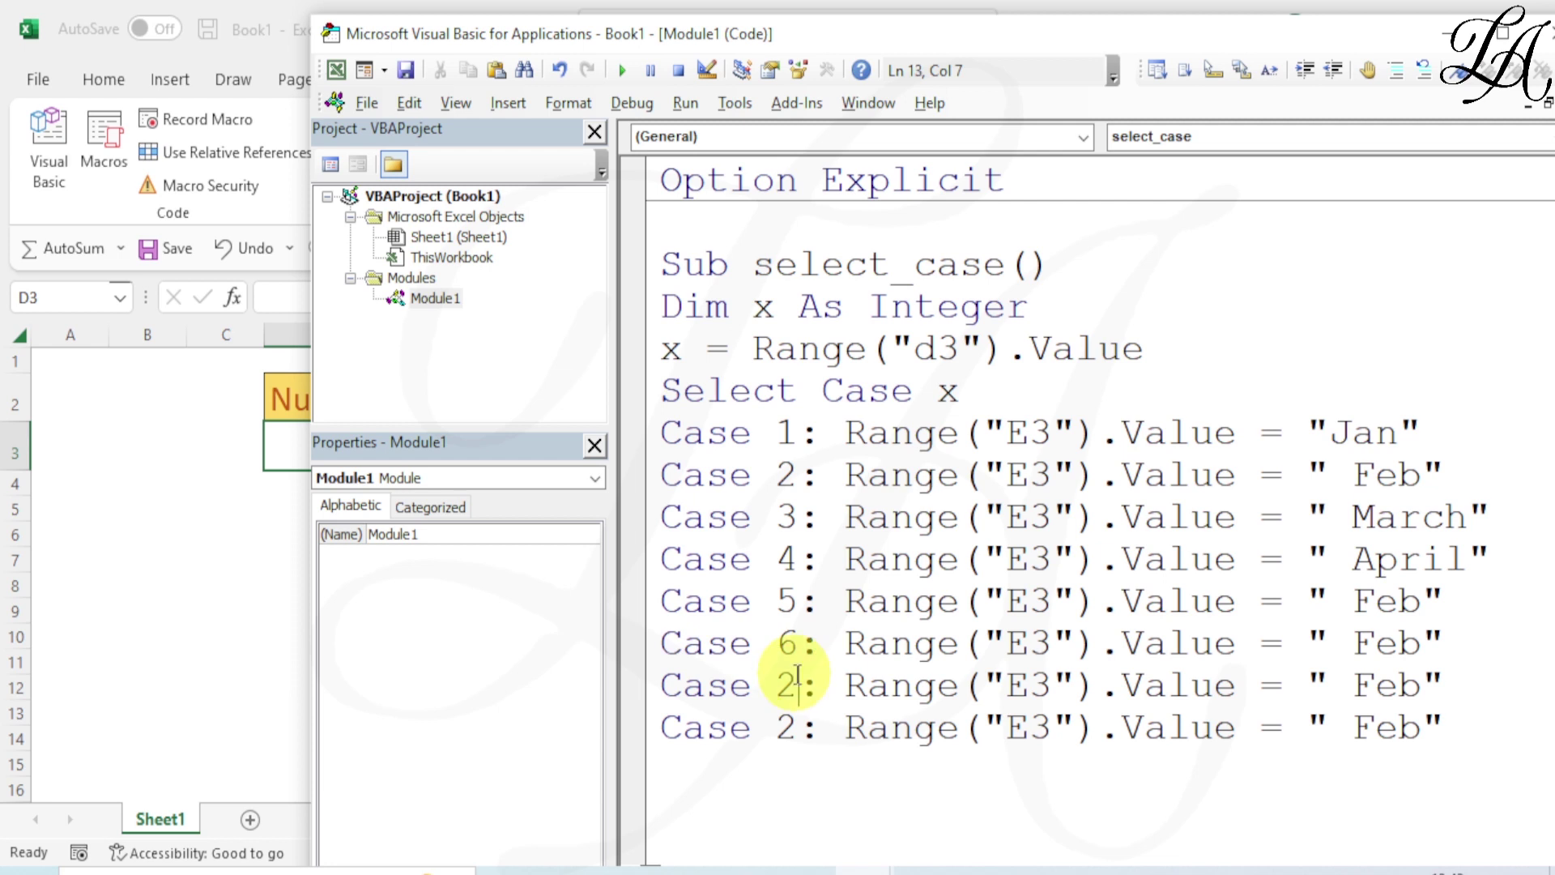
key(BackSpace)
text(7)
click(798, 727)
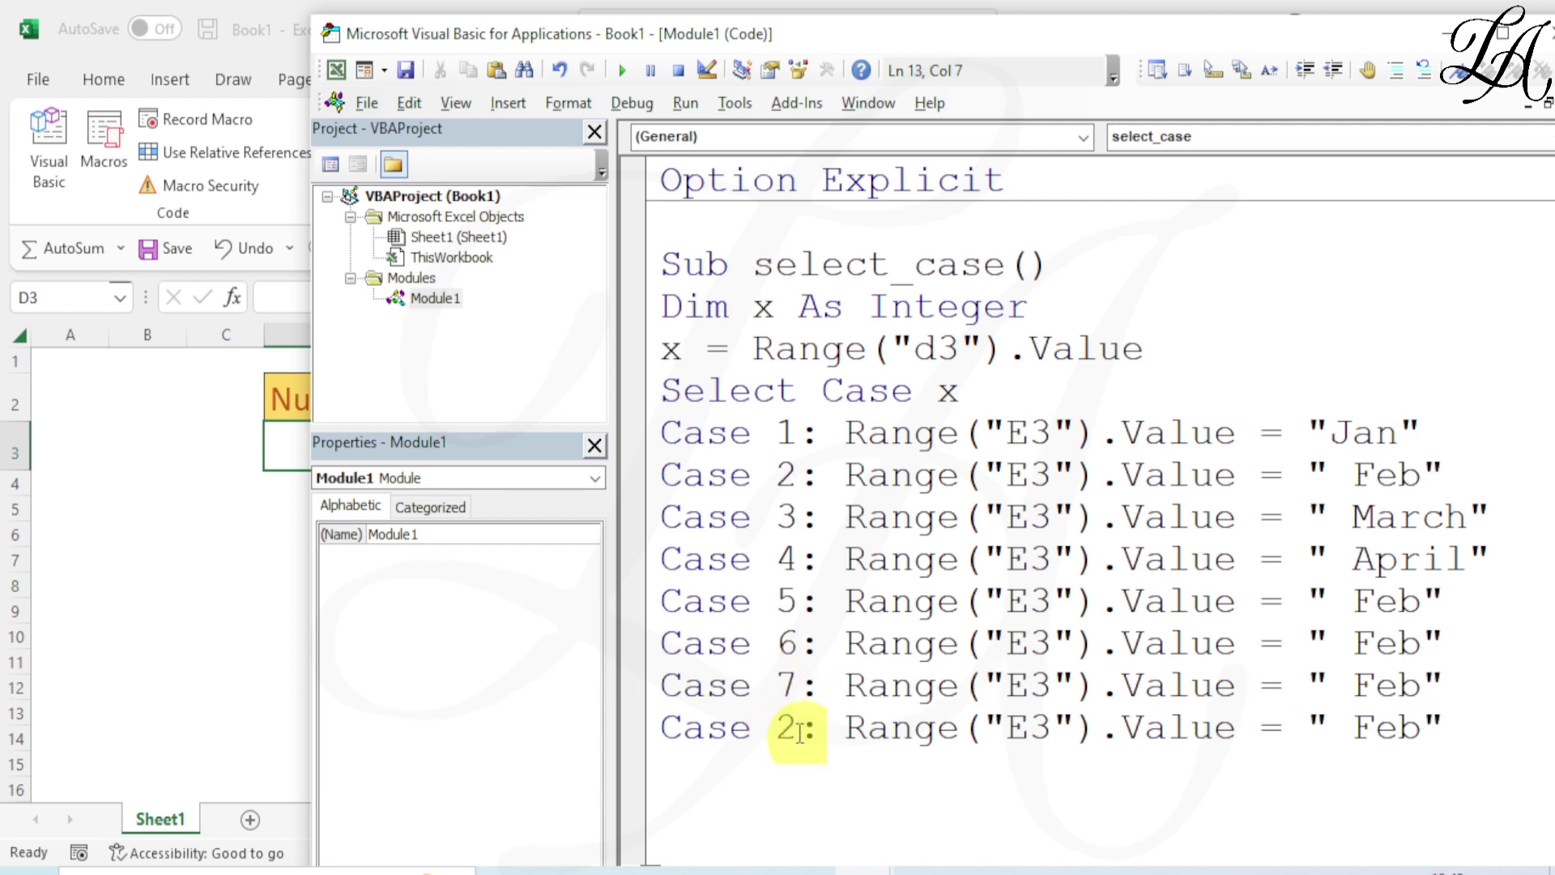
key(BackSpace)
text(8)
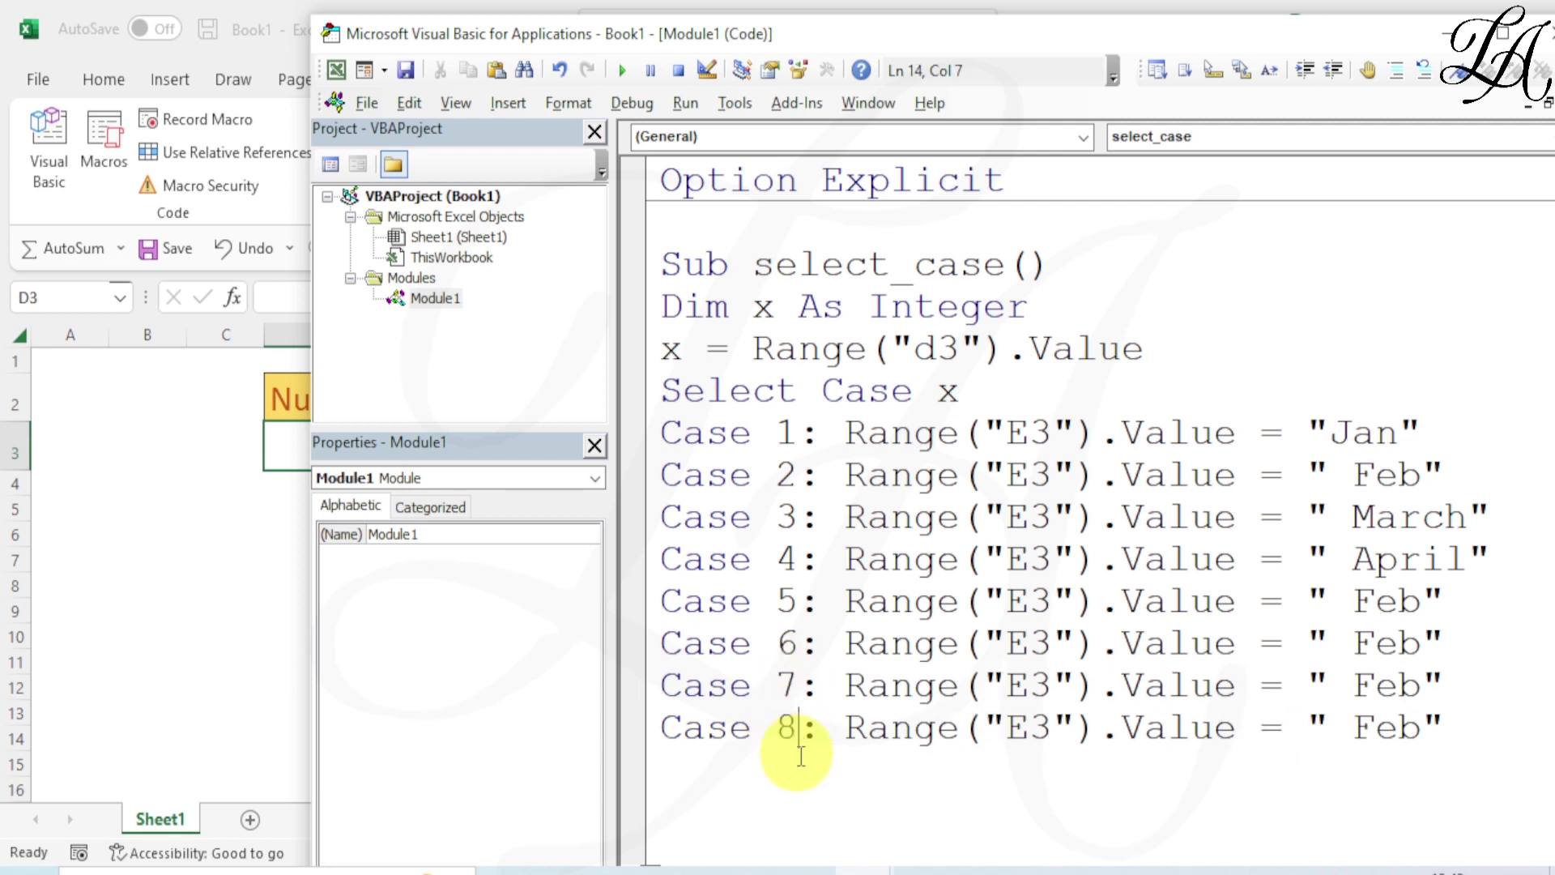
- Paste four more case lines after Case 8 and renumber them Case 9 to 12
click(1486, 729)
key(Return)
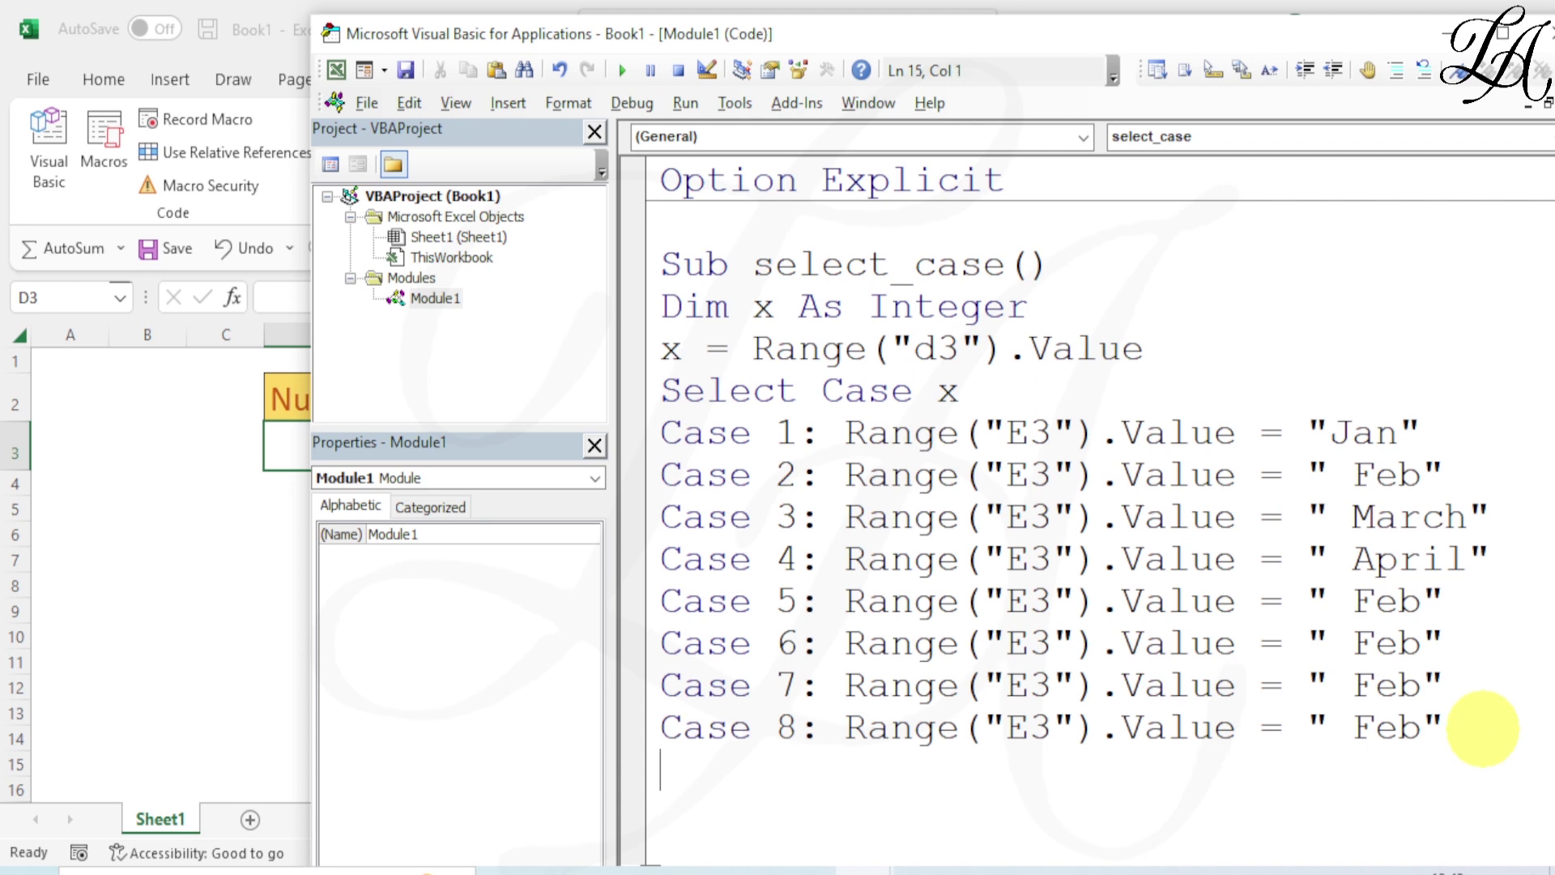
text(Case 2: Range("E3").Value = " Feb")
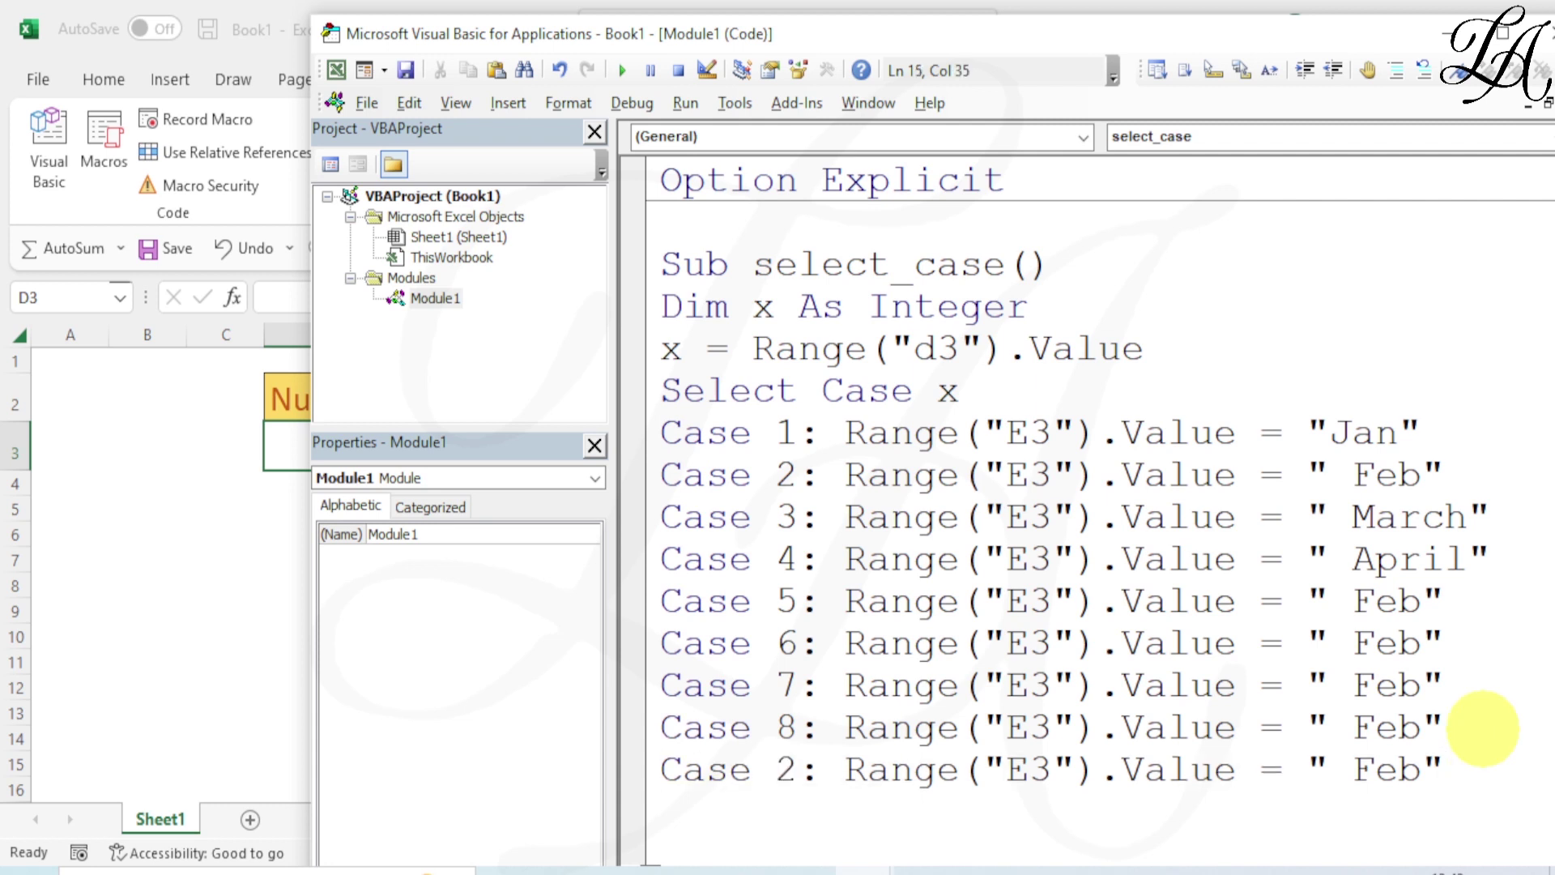
key(Return)
text(Case 2: Range("E3").Value = " Feb")
key(Return)
text(Case 2: Range("E3").Value = " Feb")
key(Return)
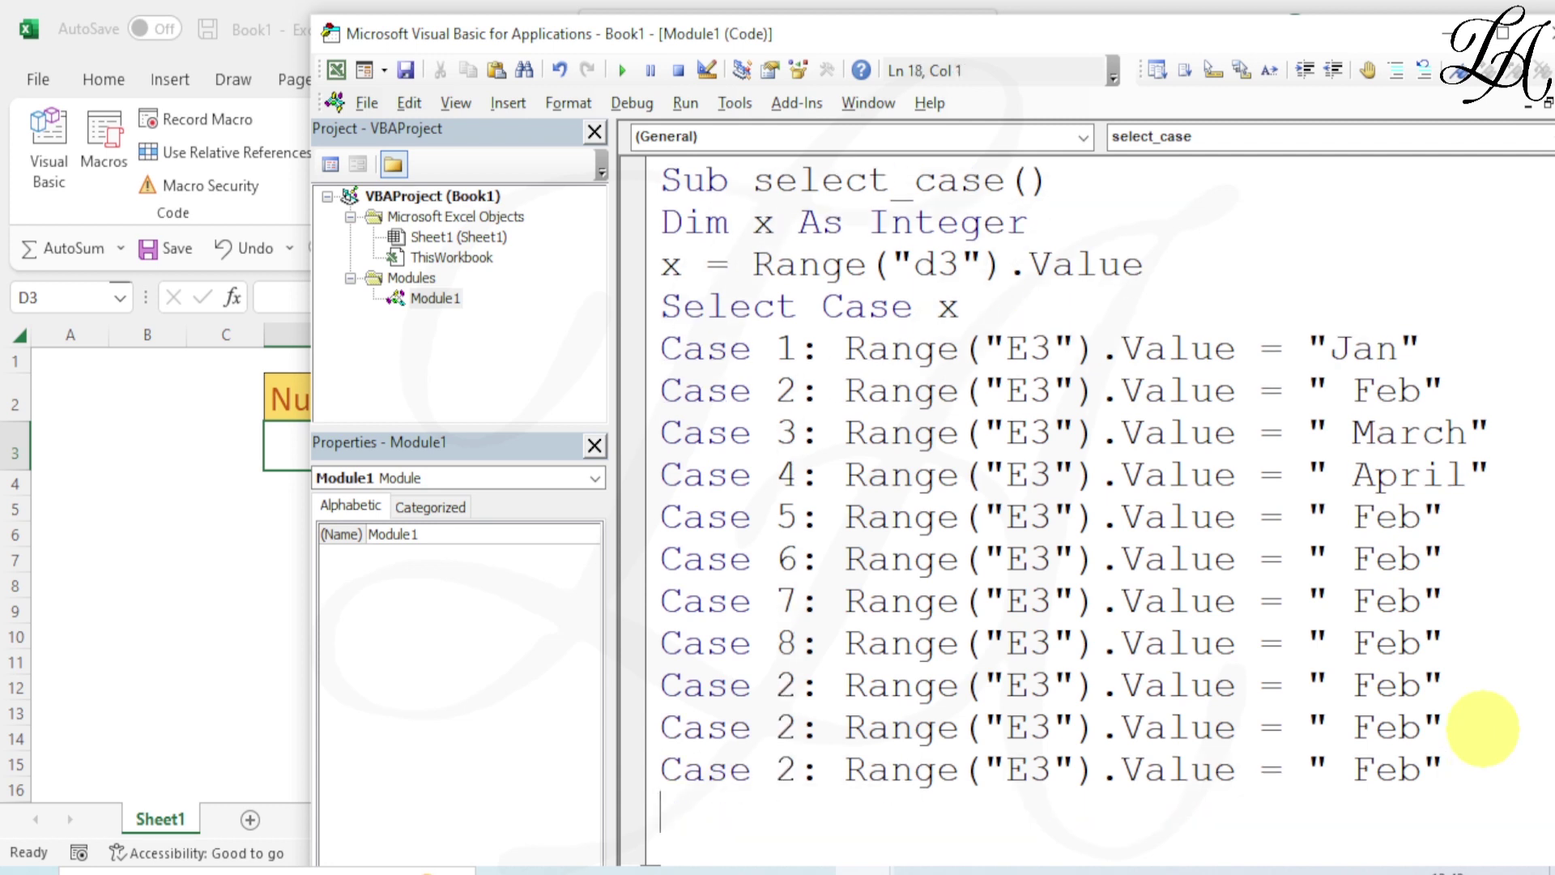
text(Case 2: Range("E3").Value = " Feb")
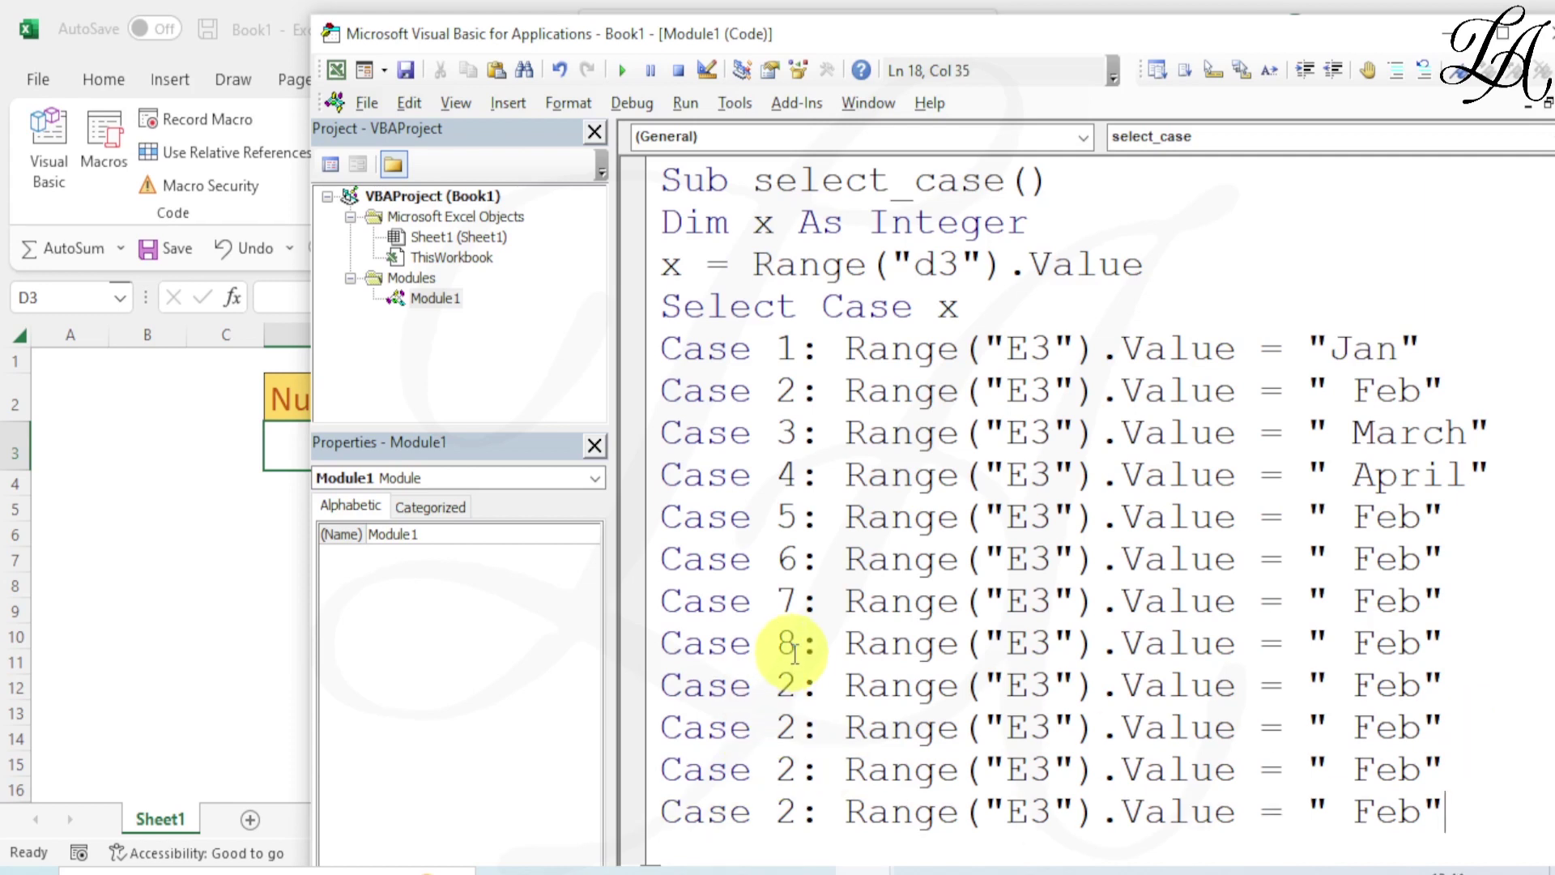
click(804, 686)
key(BackSpace)
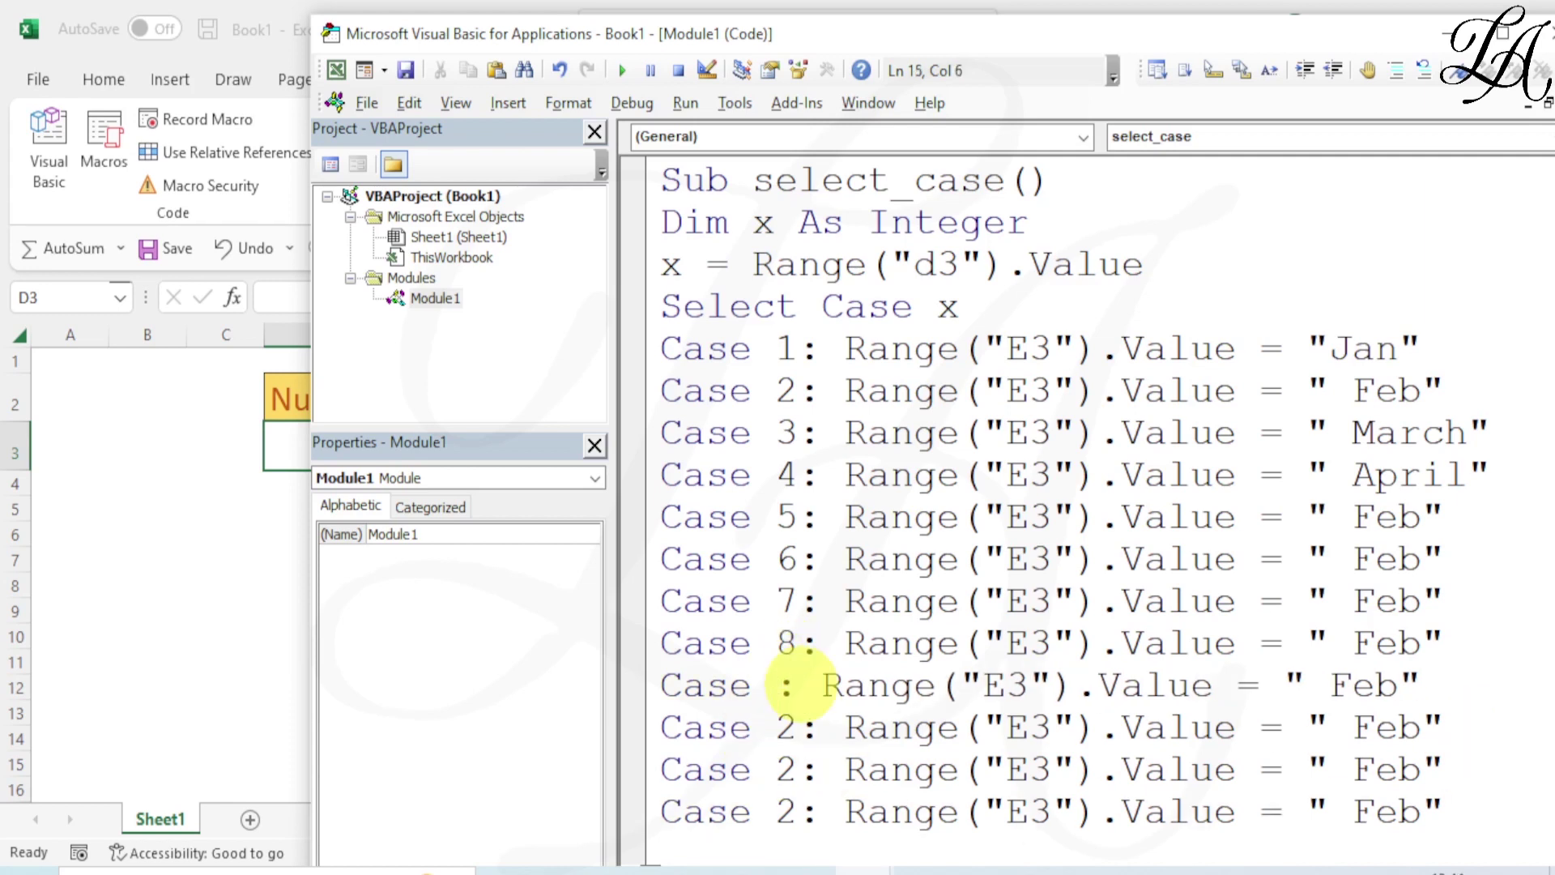
text(9)
click(800, 726)
key(BackSpace)
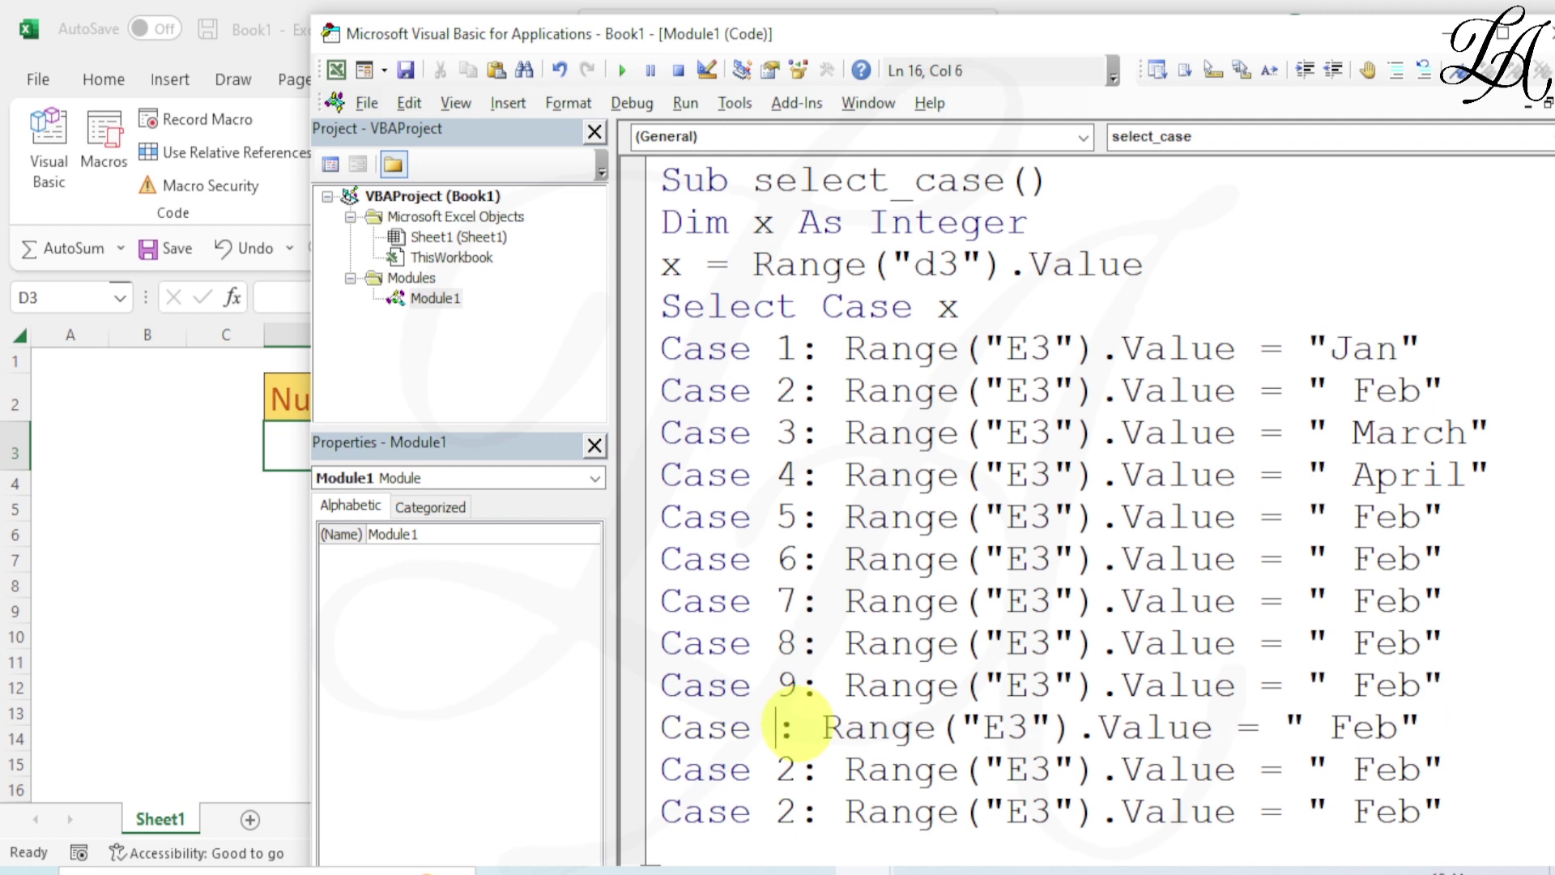
text(10)
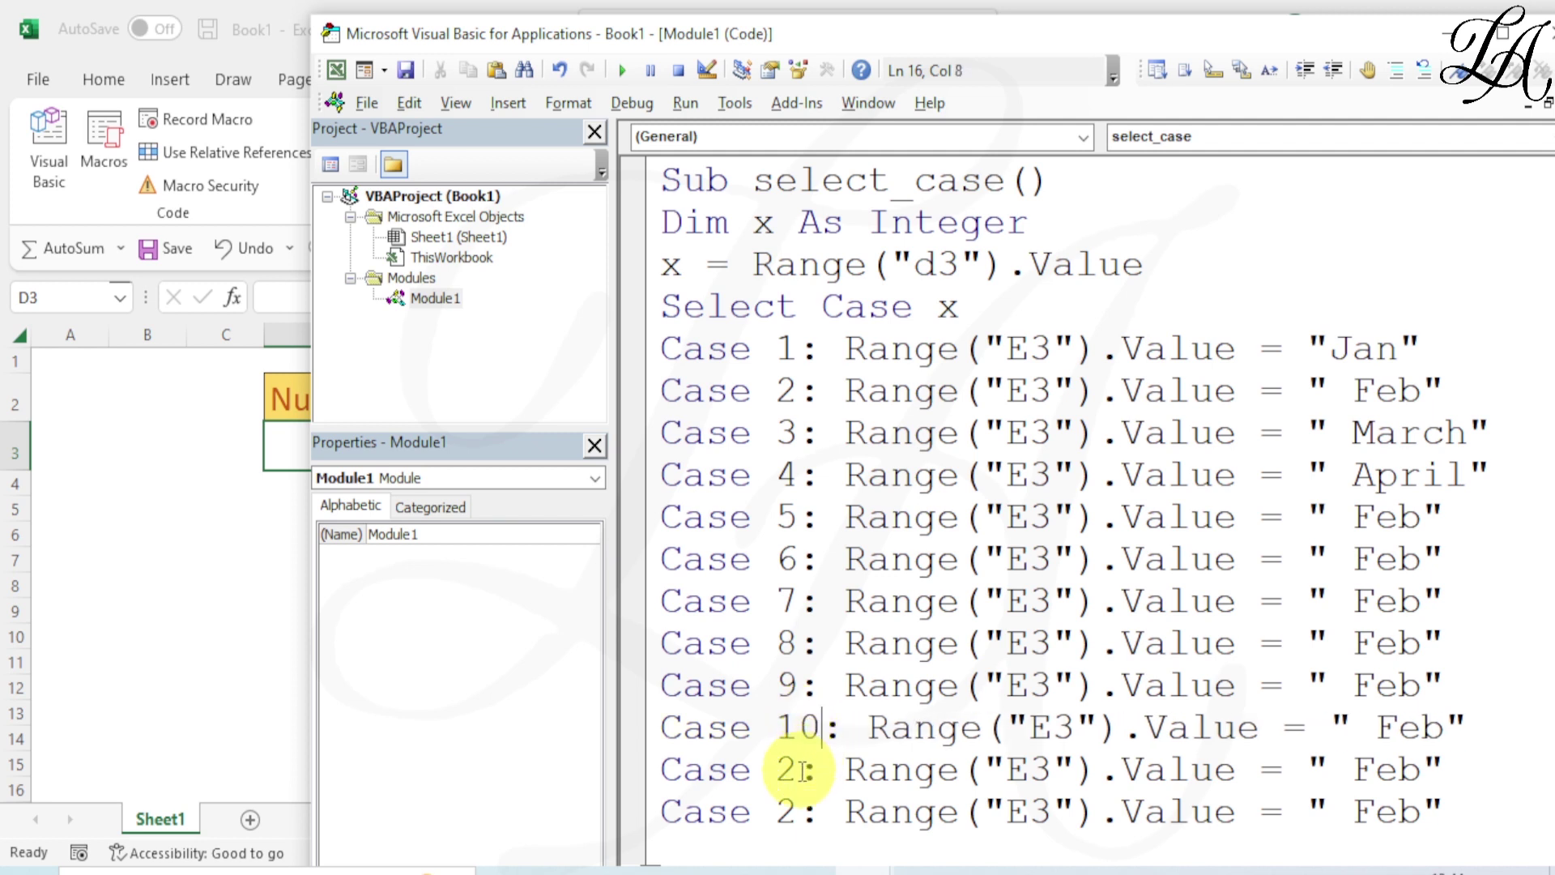
click(802, 770)
key(BackSpace)
text(11)
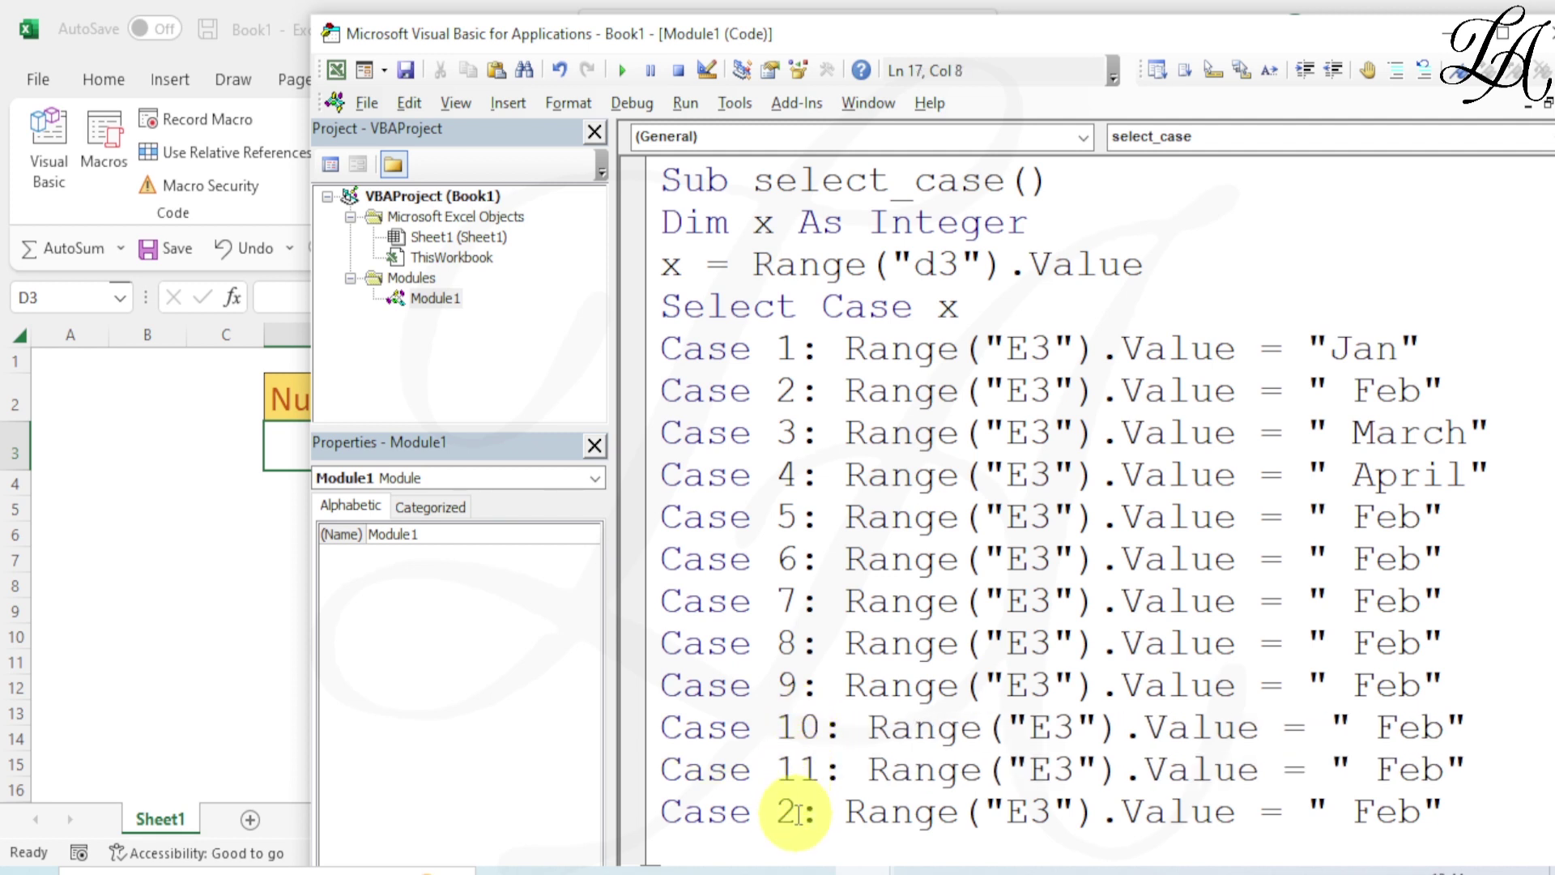
click(775, 812)
text(1)
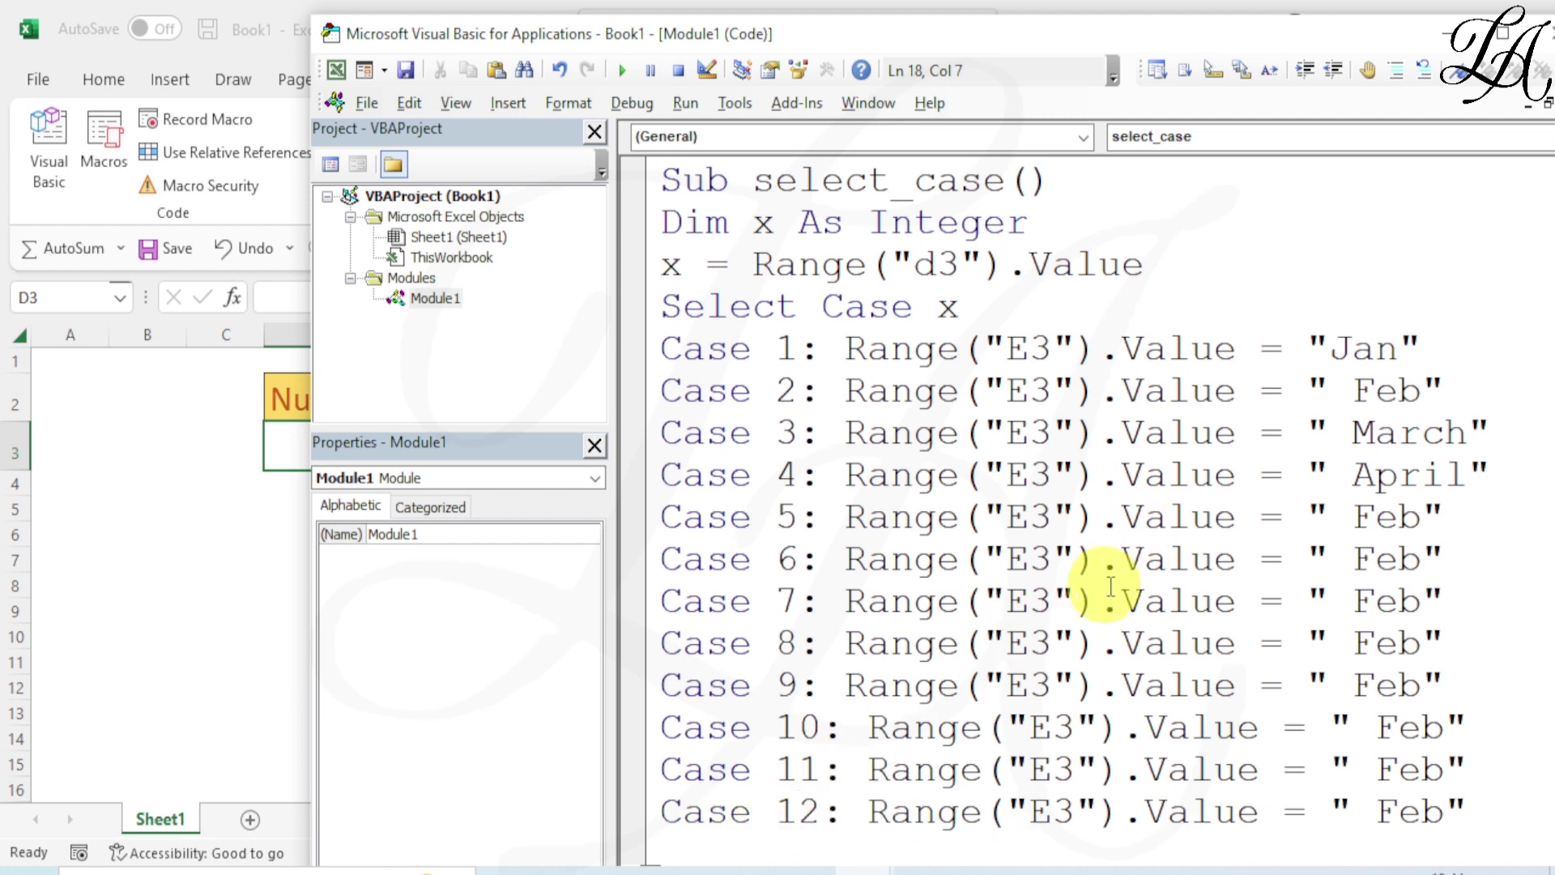
- Replace Feb with may, june, july and august on Cases 5 through 8
click(1421, 522)
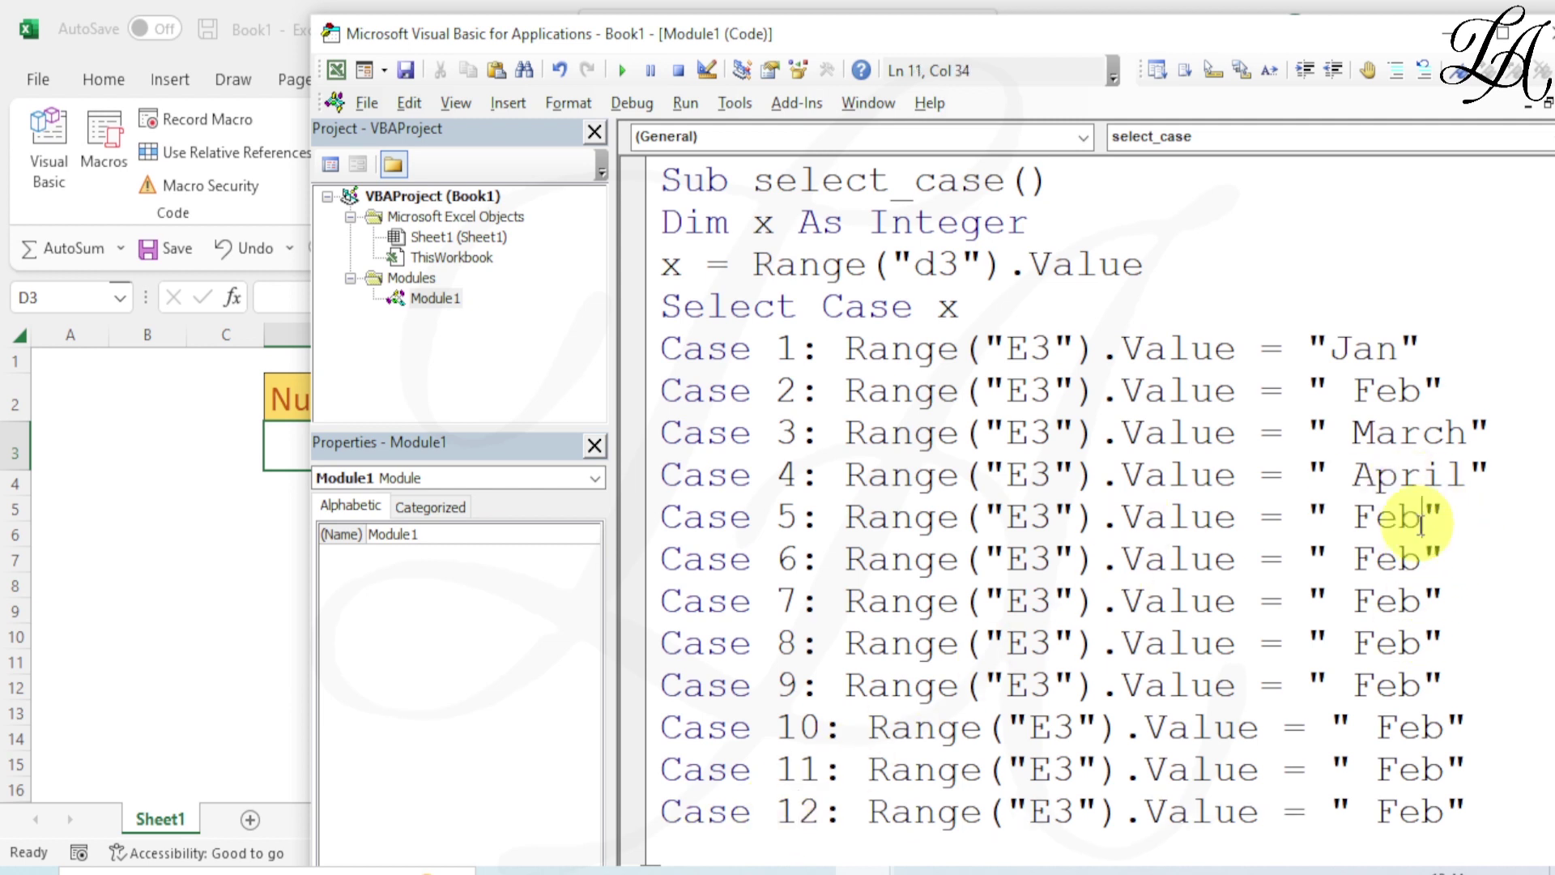
key(BackSpace)
key(BackSpace)
key(BackSpace)
text(may)
click(1423, 559)
key(BackSpace)
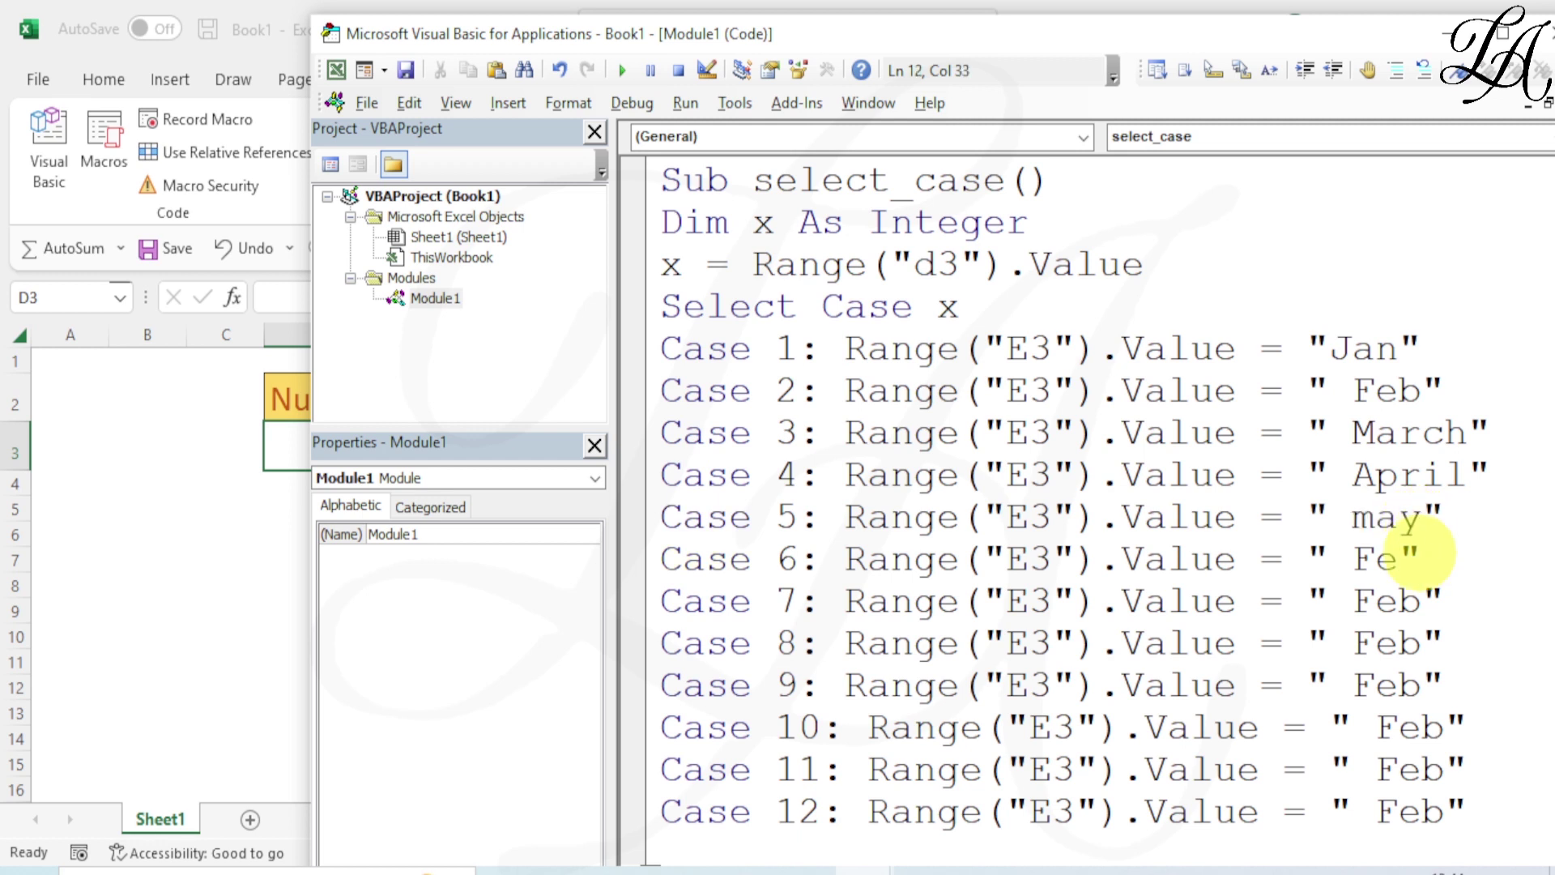
key(BackSpace)
key(BackSpace)
text(ju)
text(ne)
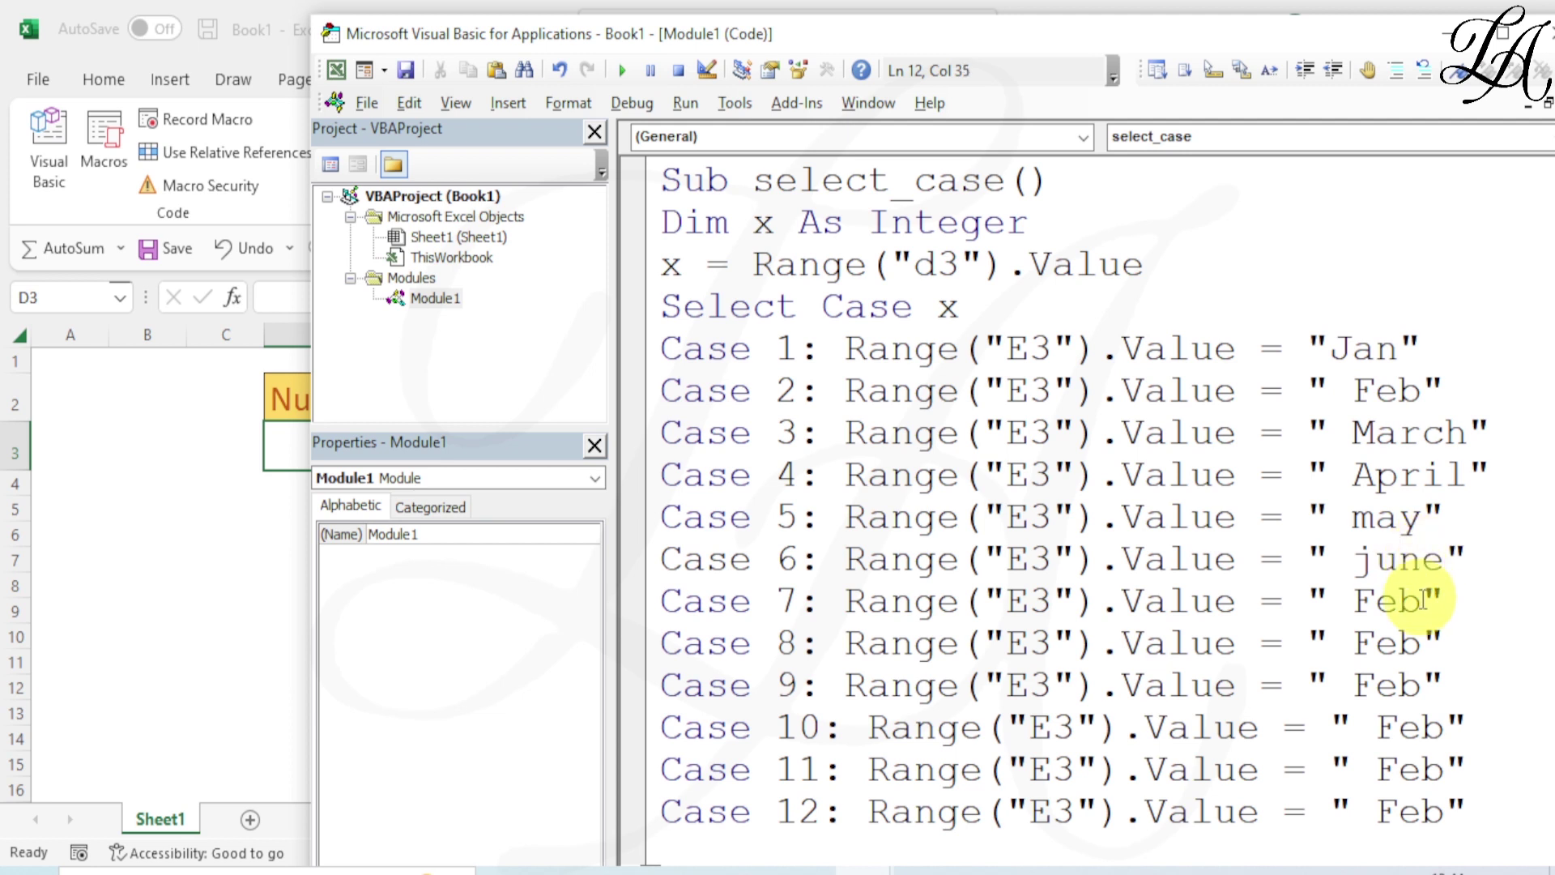
click(1422, 600)
key(BackSpace)
key(BackSpace)
key(BackSpace)
text(j)
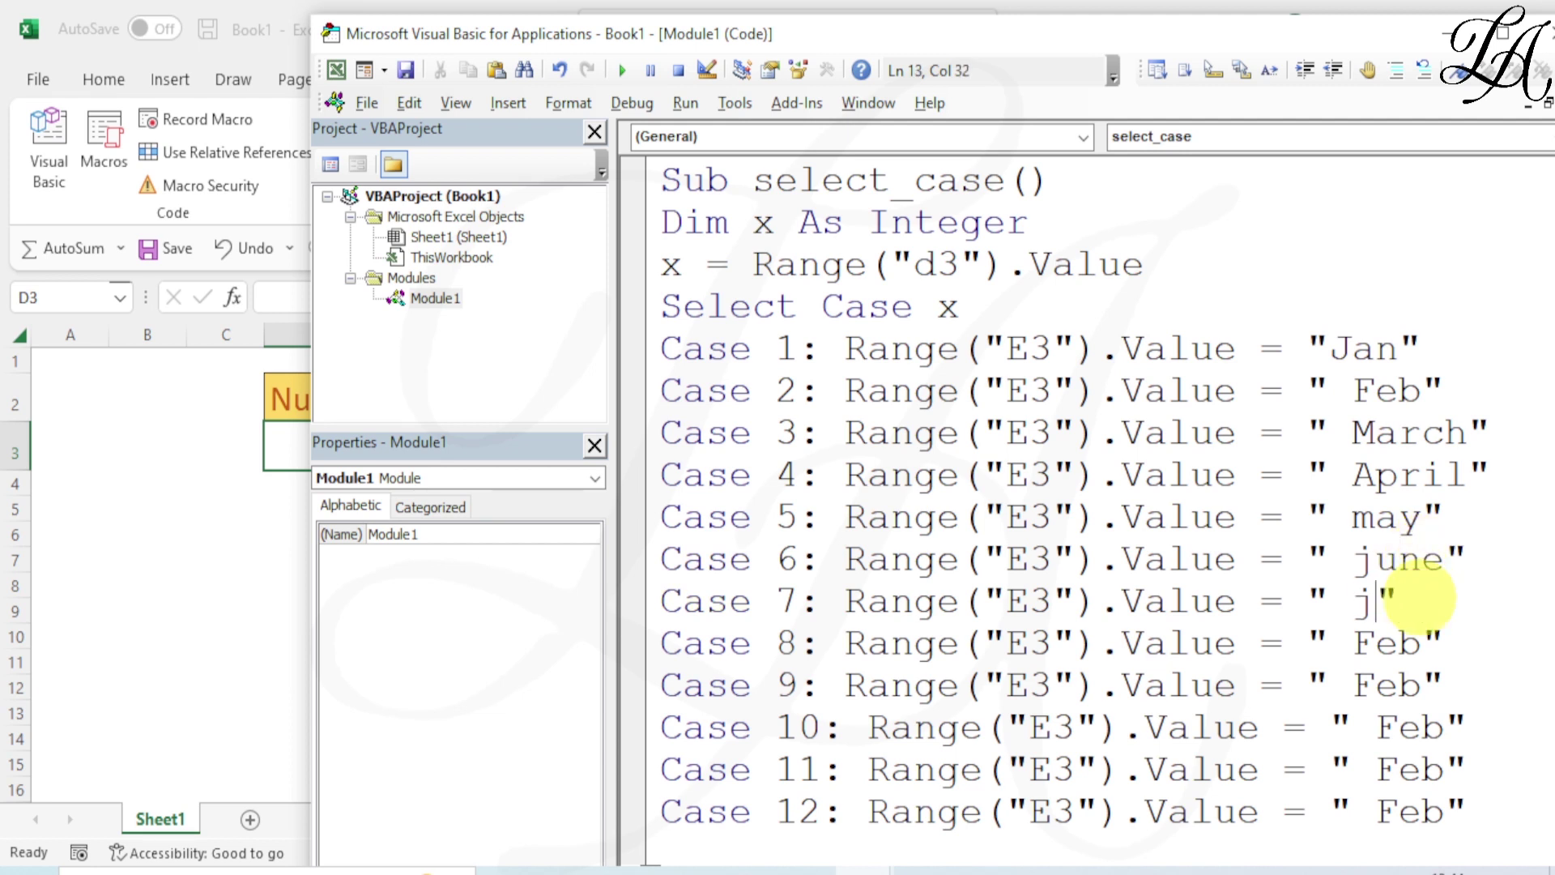
text(uly)
click(1423, 644)
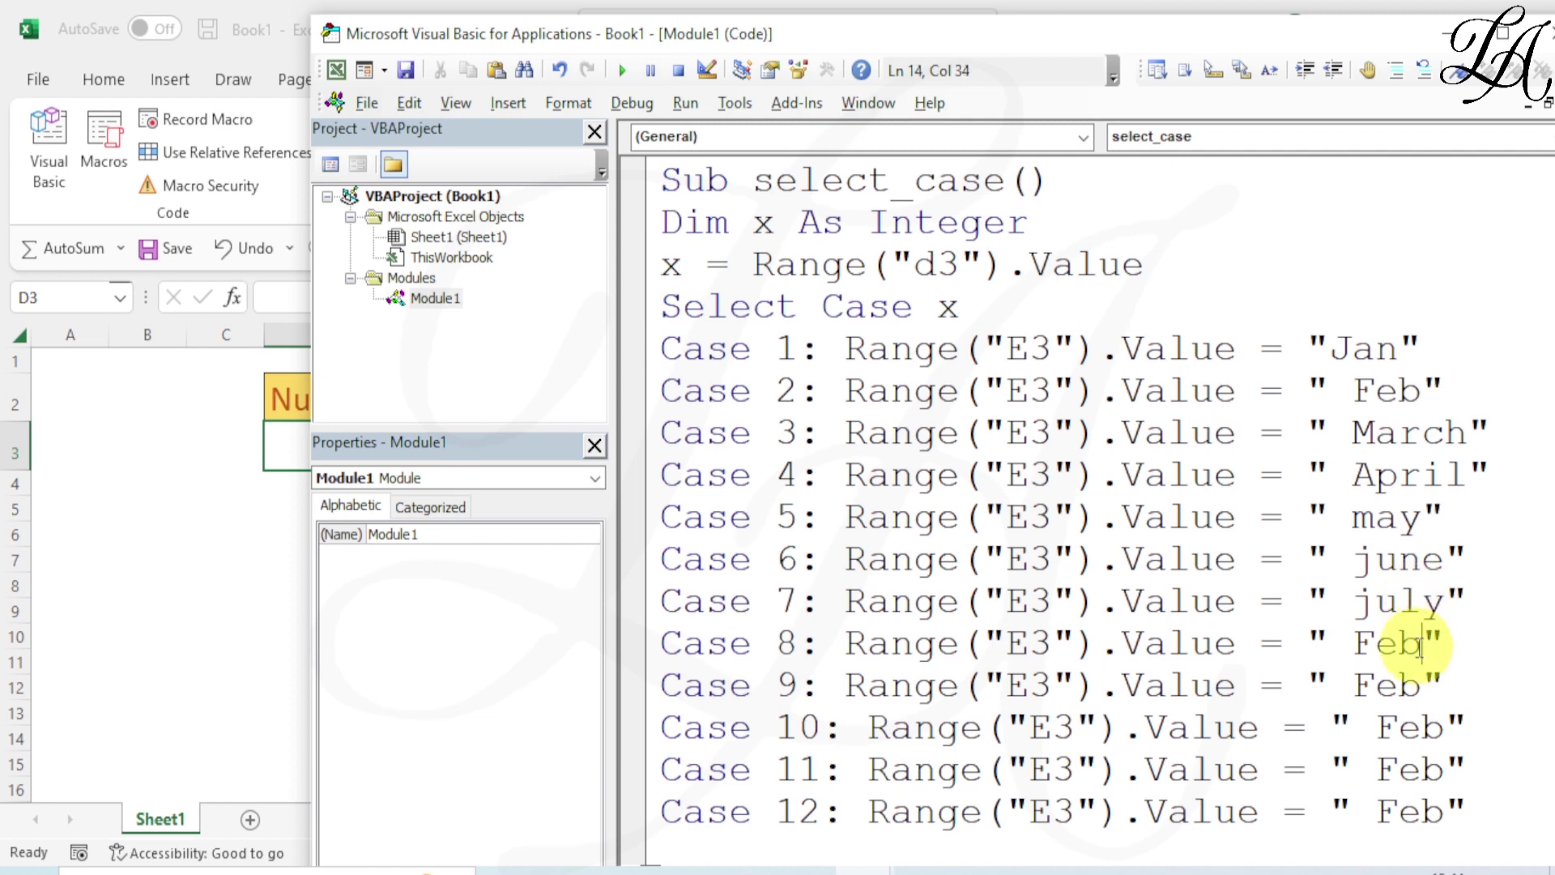
key(BackSpace)
key(BackSpace)
key(BackSpace)
text(ap)
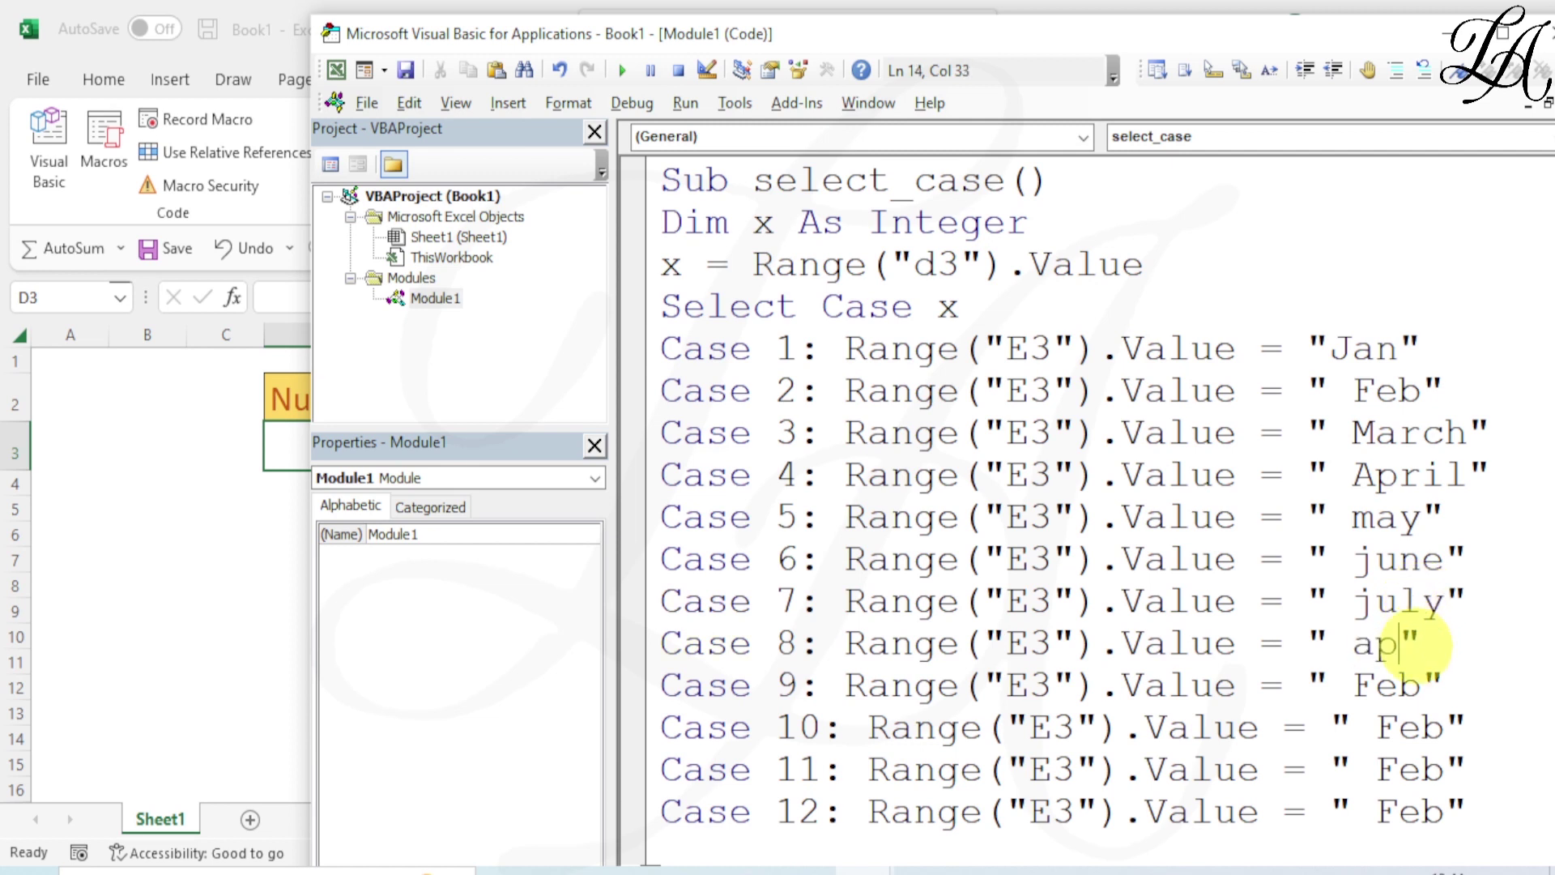
key(BackSpace)
key(BackSpace)
text(augu)
text(st)
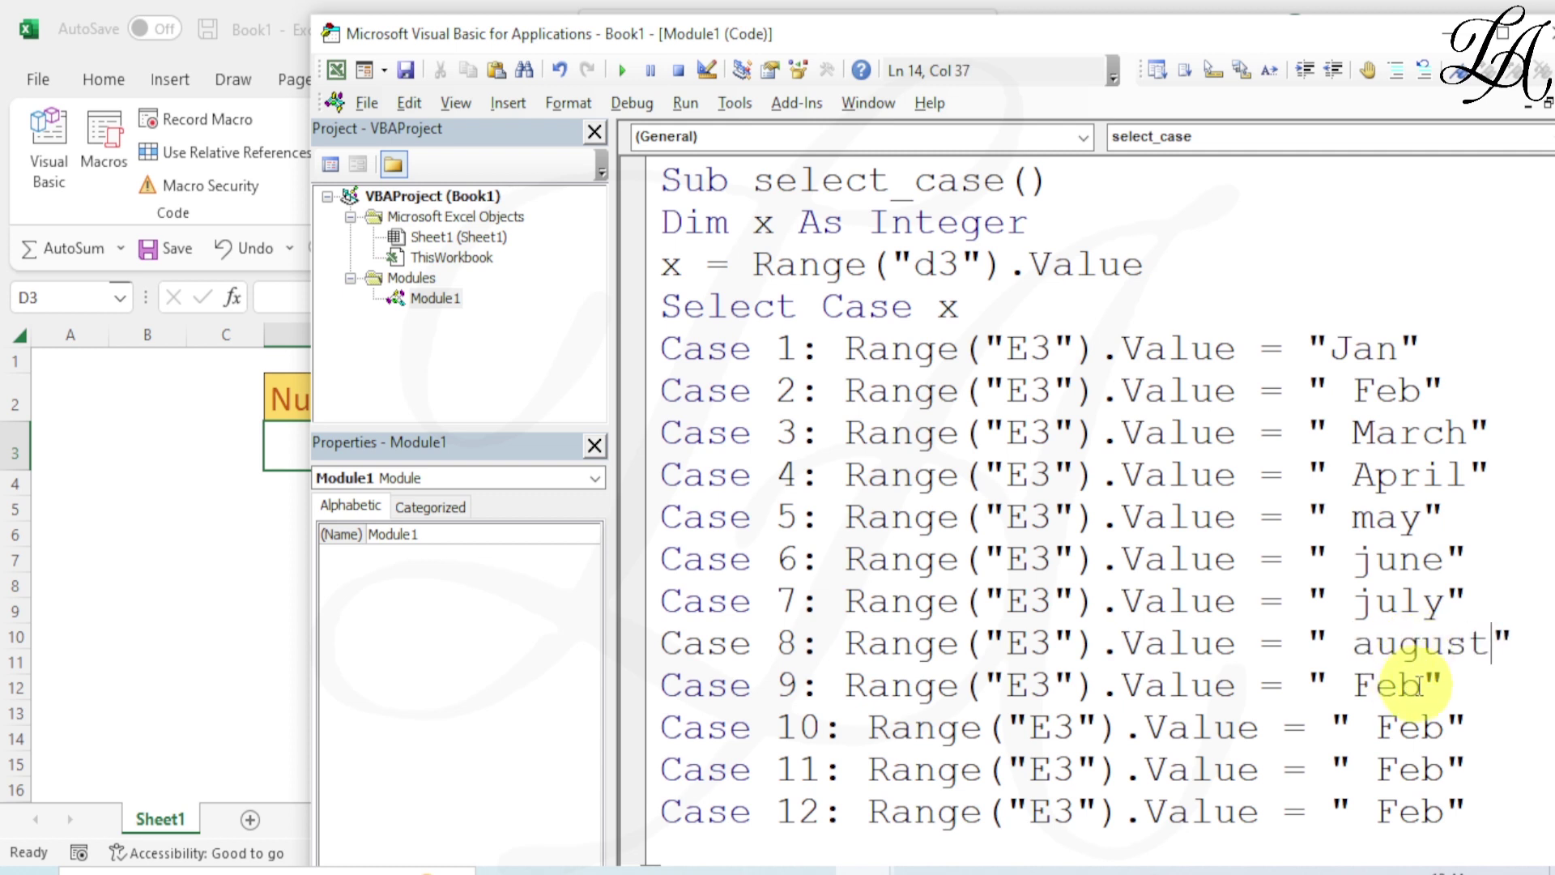
- Replace Feb with Sept, Oct, Nov and Dec on Cases 9 through 12
click(1423, 687)
key(BackSpace)
text(Sep)
text(t)
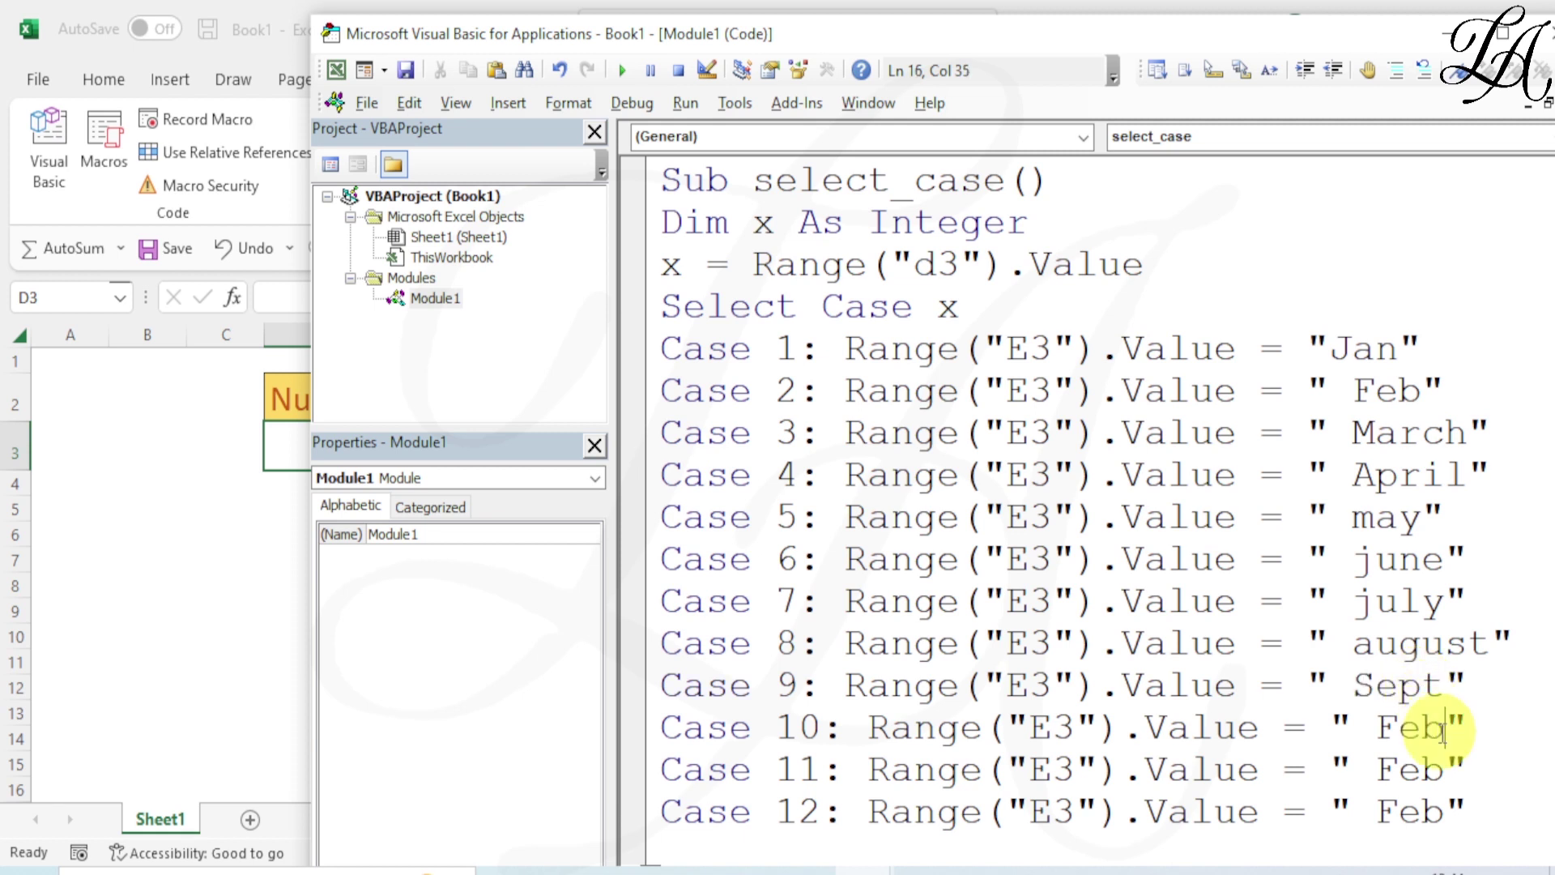
key(BackSpace)
key(BackSpace)
key(BackSpace)
text(O)
text(ct)
click(1445, 768)
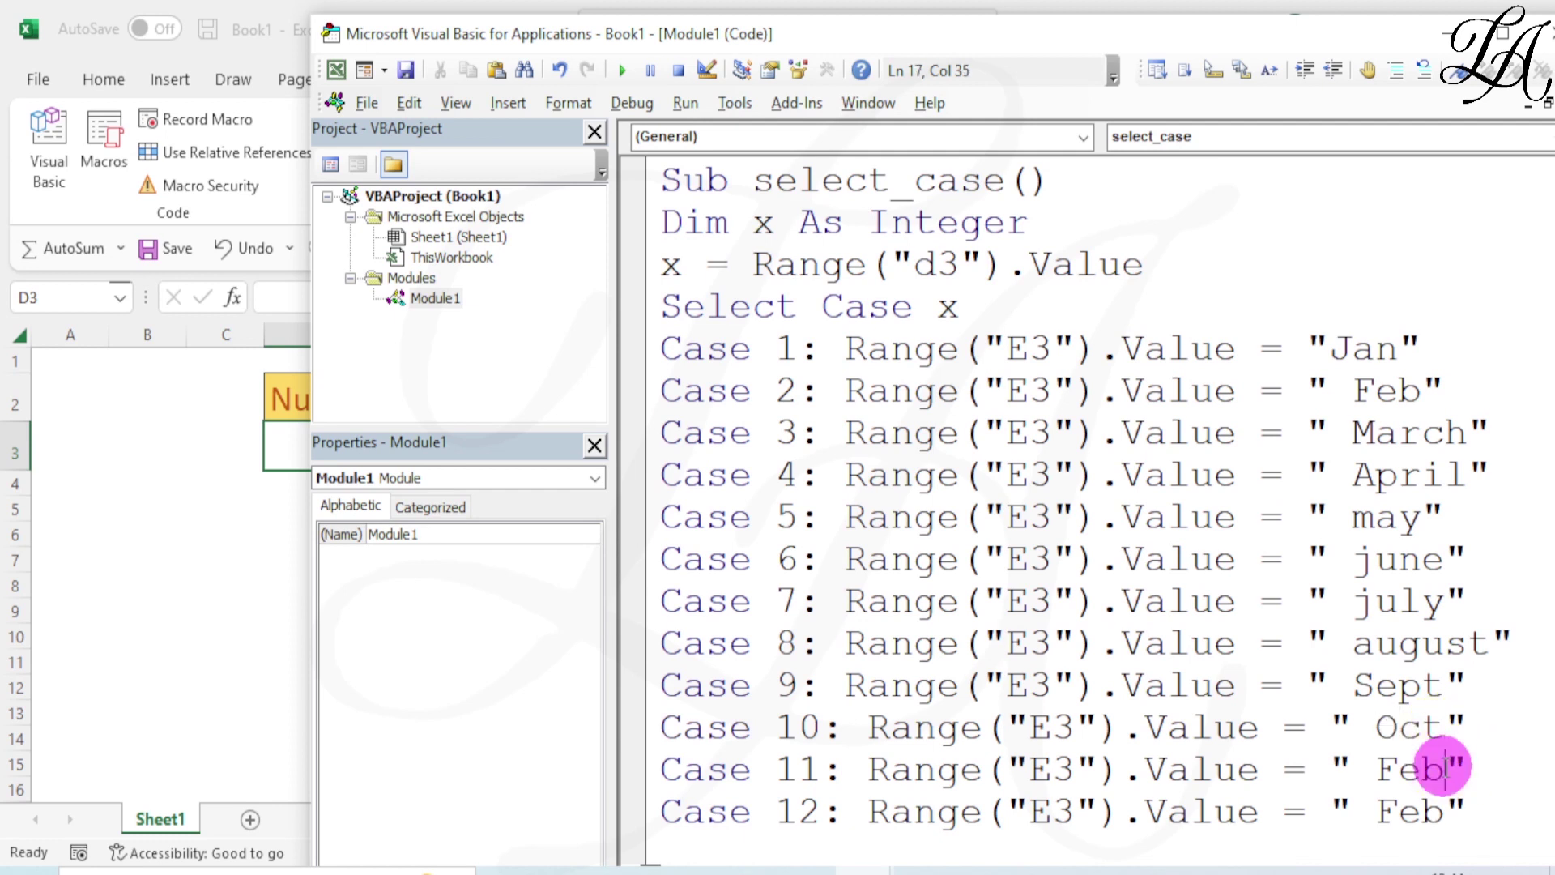
key(BackSpace)
key(BackSpace)
key(BackSpace)
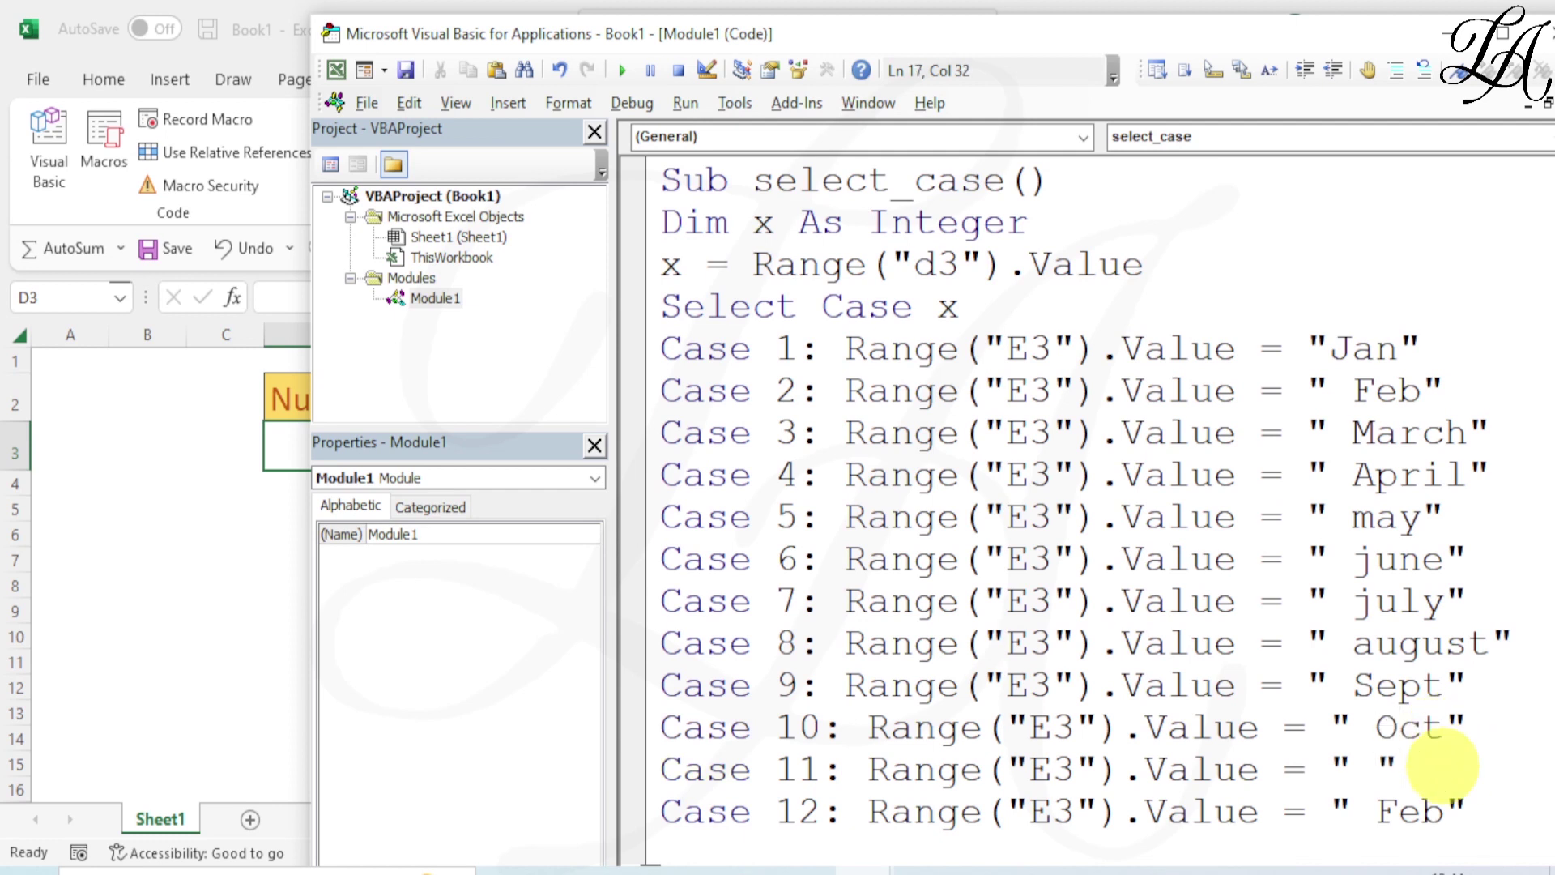
text(Nov)
click(1446, 808)
key(BackSpace)
key(BackSpace)
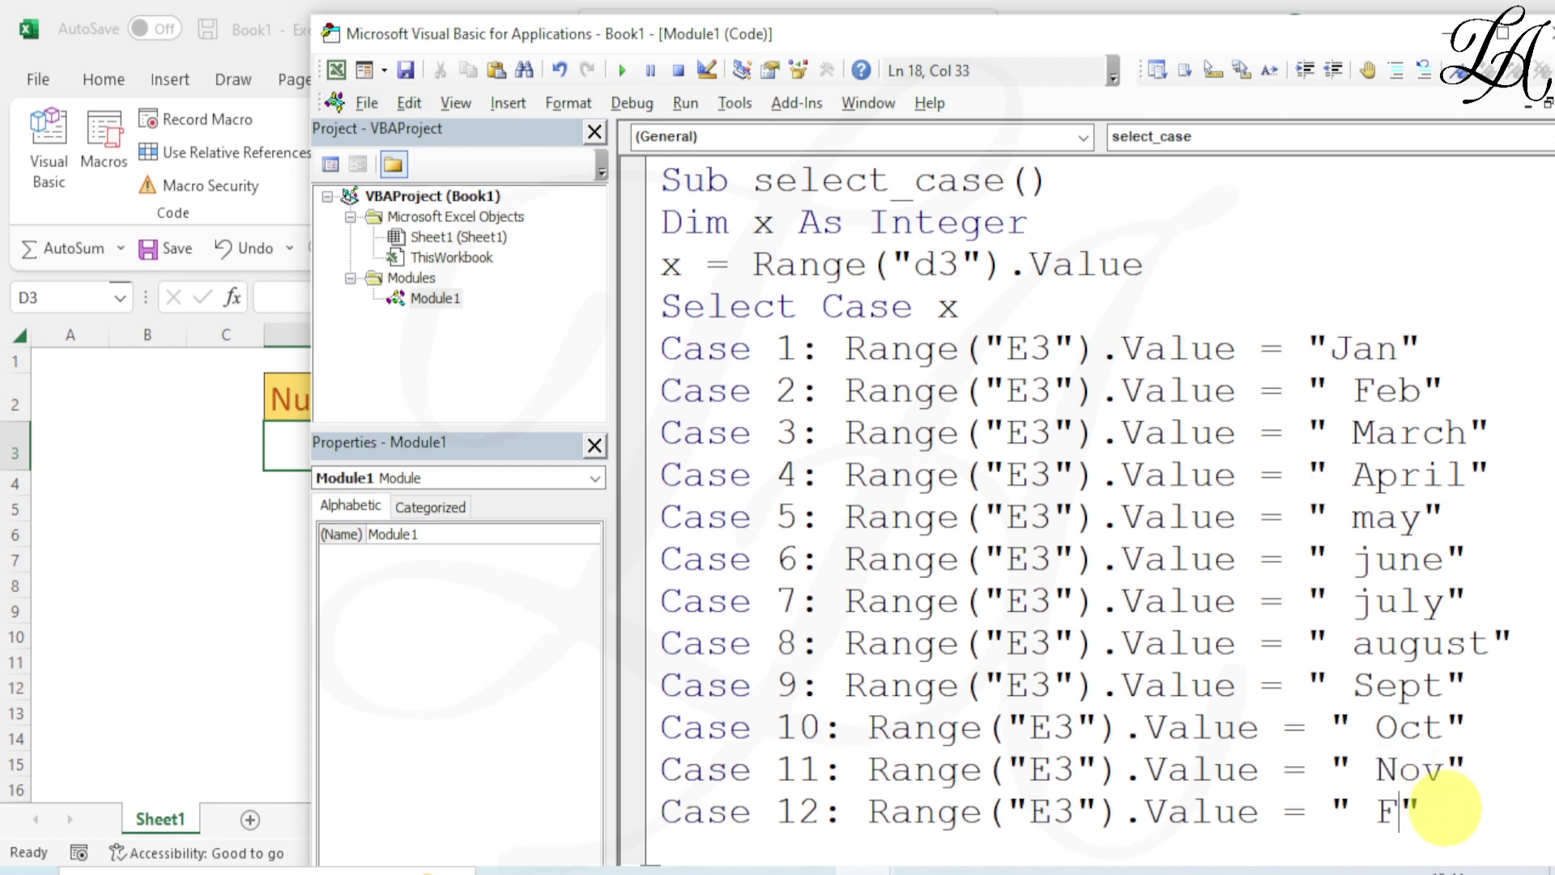
key(BackSpace)
text(D)
text(ec)
- Add a Case Else line that writes "Invali Month" to Range("E3")
mouse_move(1263, 36)
mouse_down()
mouse_move(1428, 40)
mouse_move(1182, 21)
mouse_up()
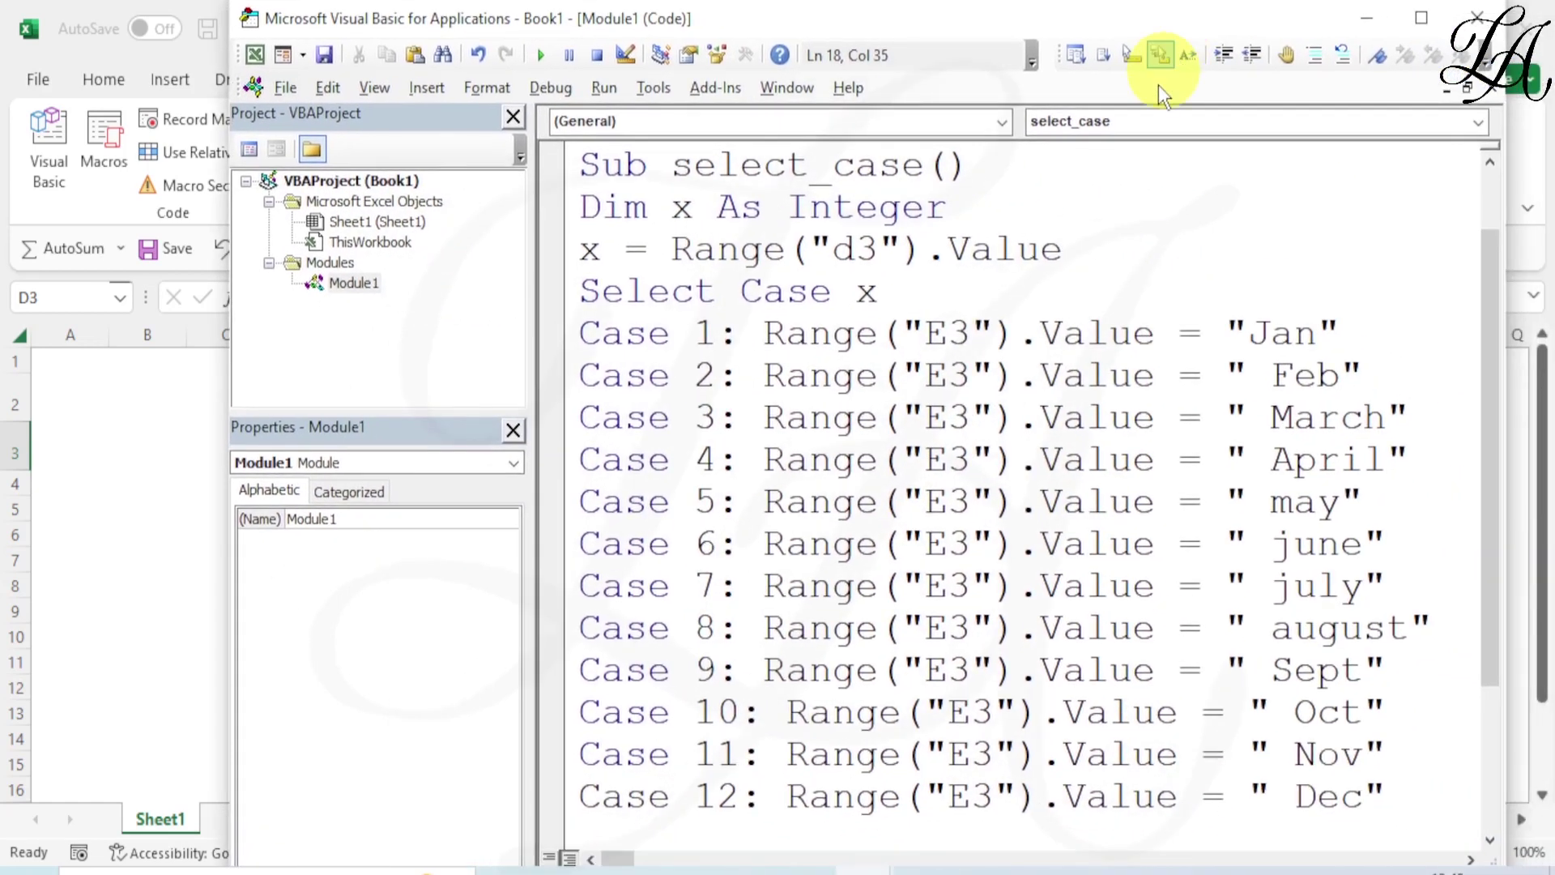
scroll(1116, 521, down, 1)
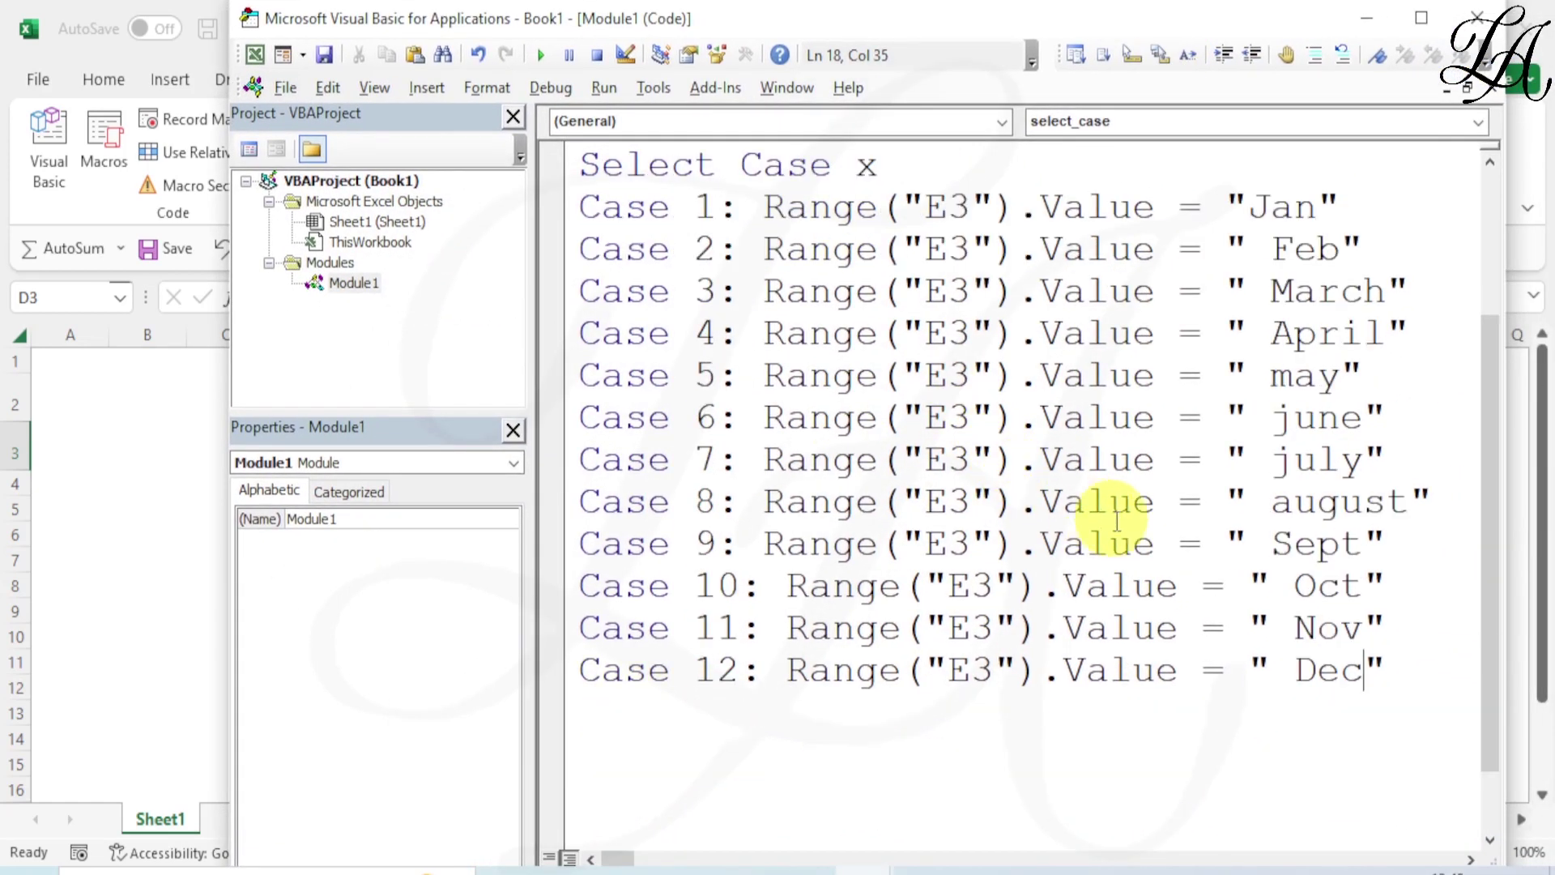
click(1405, 677)
key(Return)
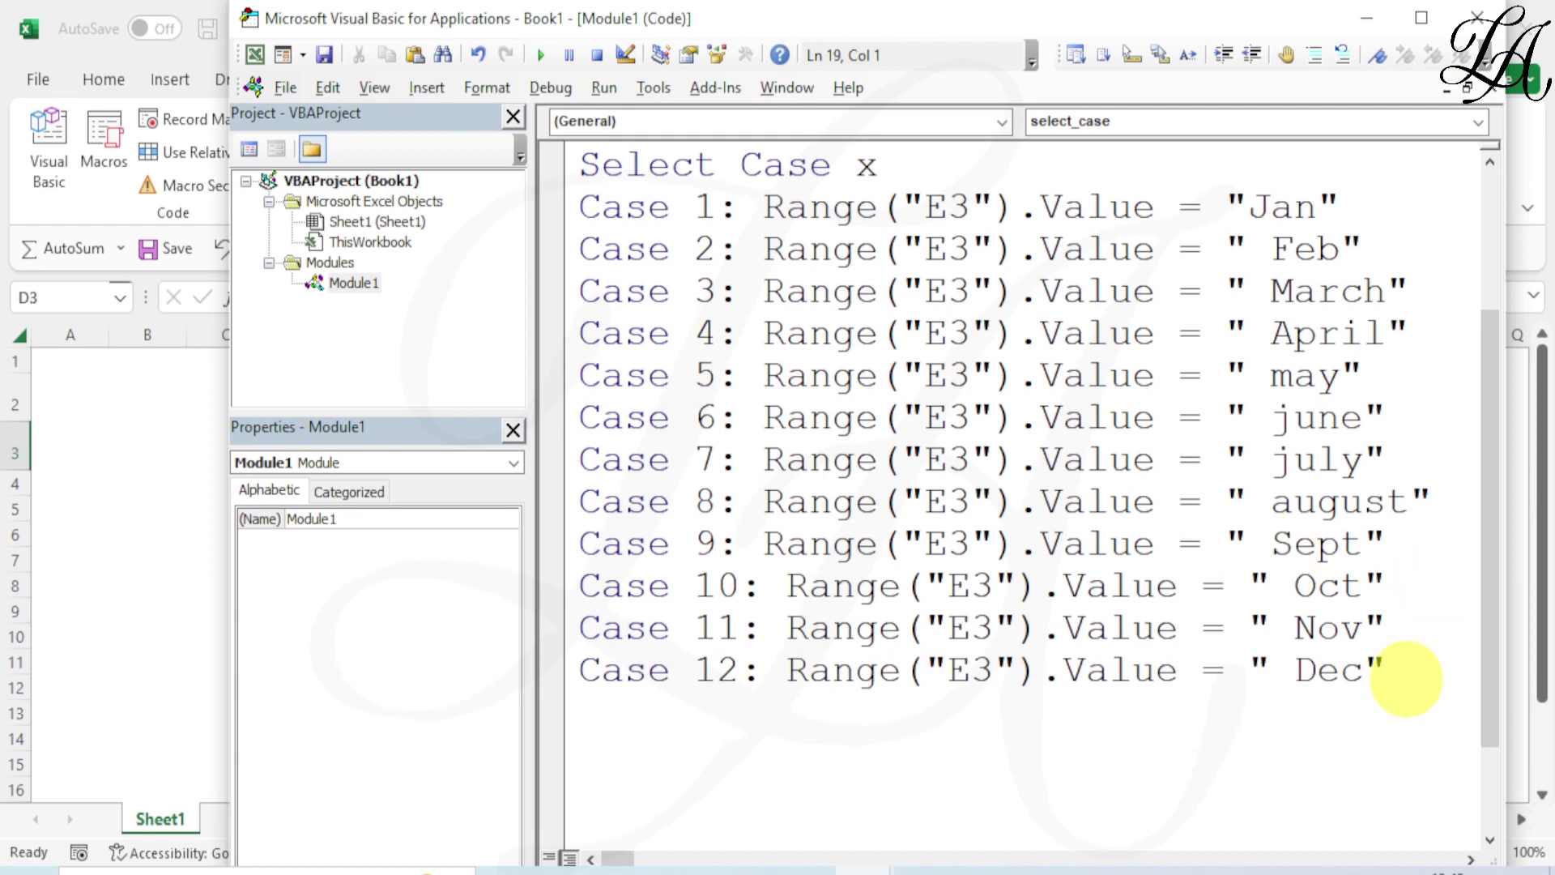
text(case )
text(Else :)
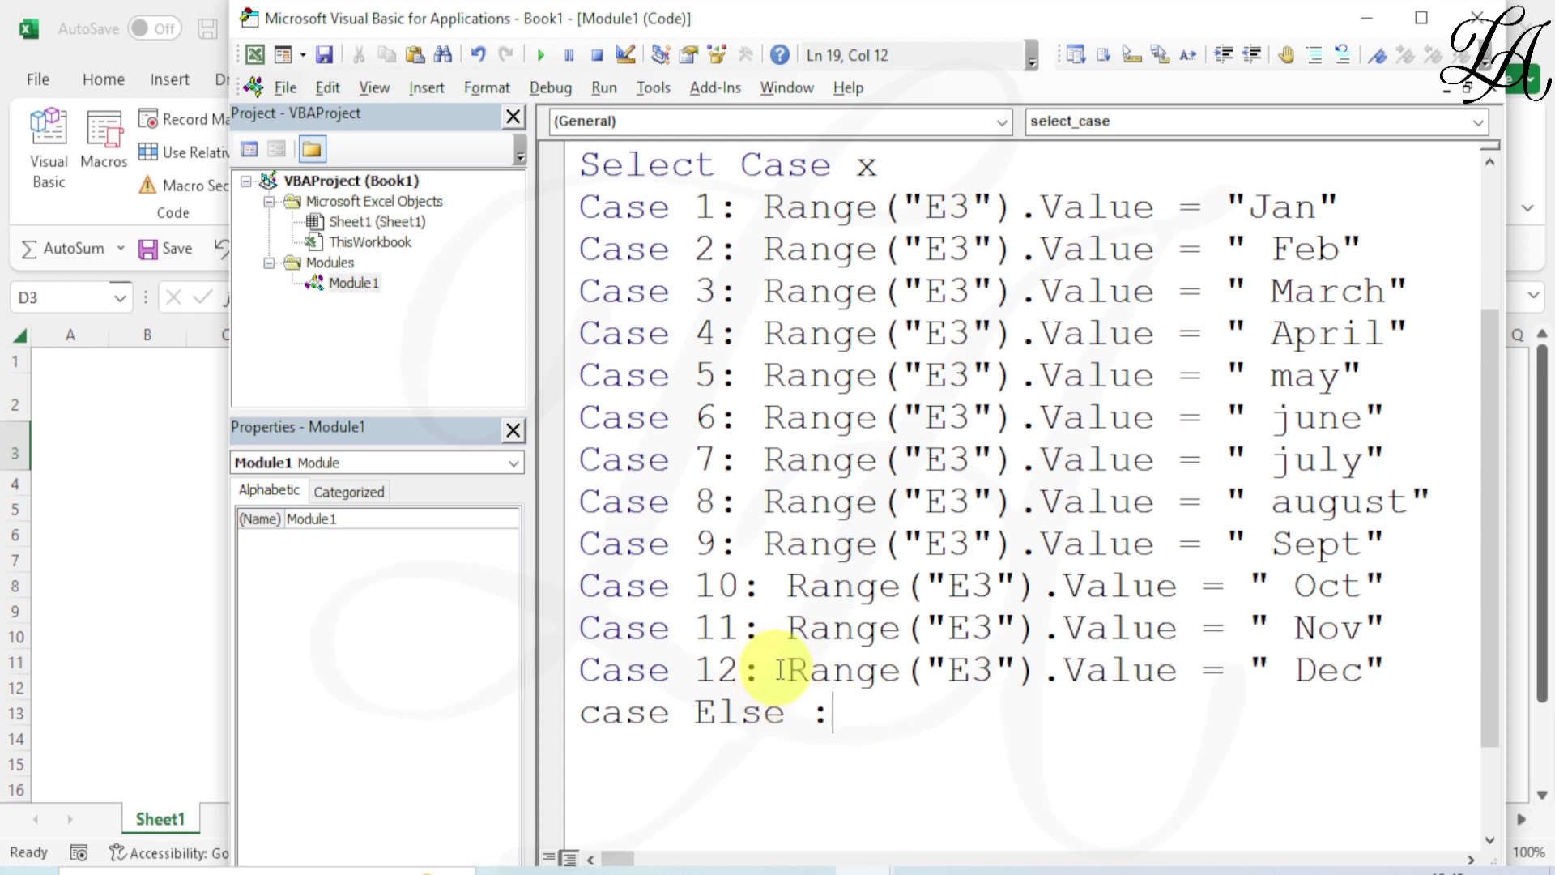
mouse_move(789, 671)
mouse_down()
mouse_move(1322, 701)
mouse_move(1412, 669)
mouse_up()
key(ctrl+c)
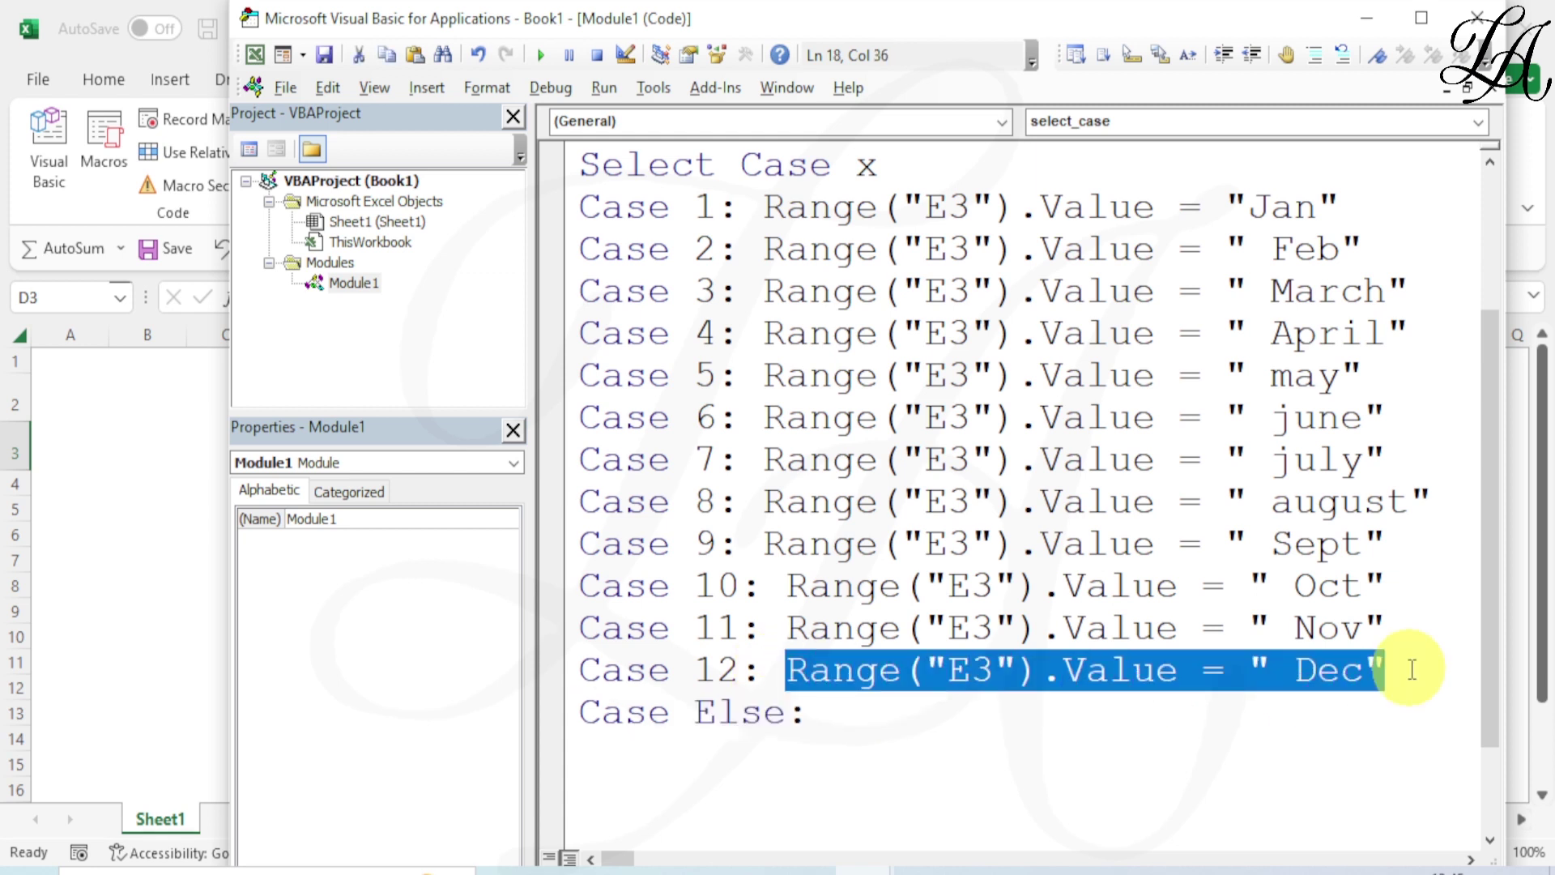
click(880, 730)
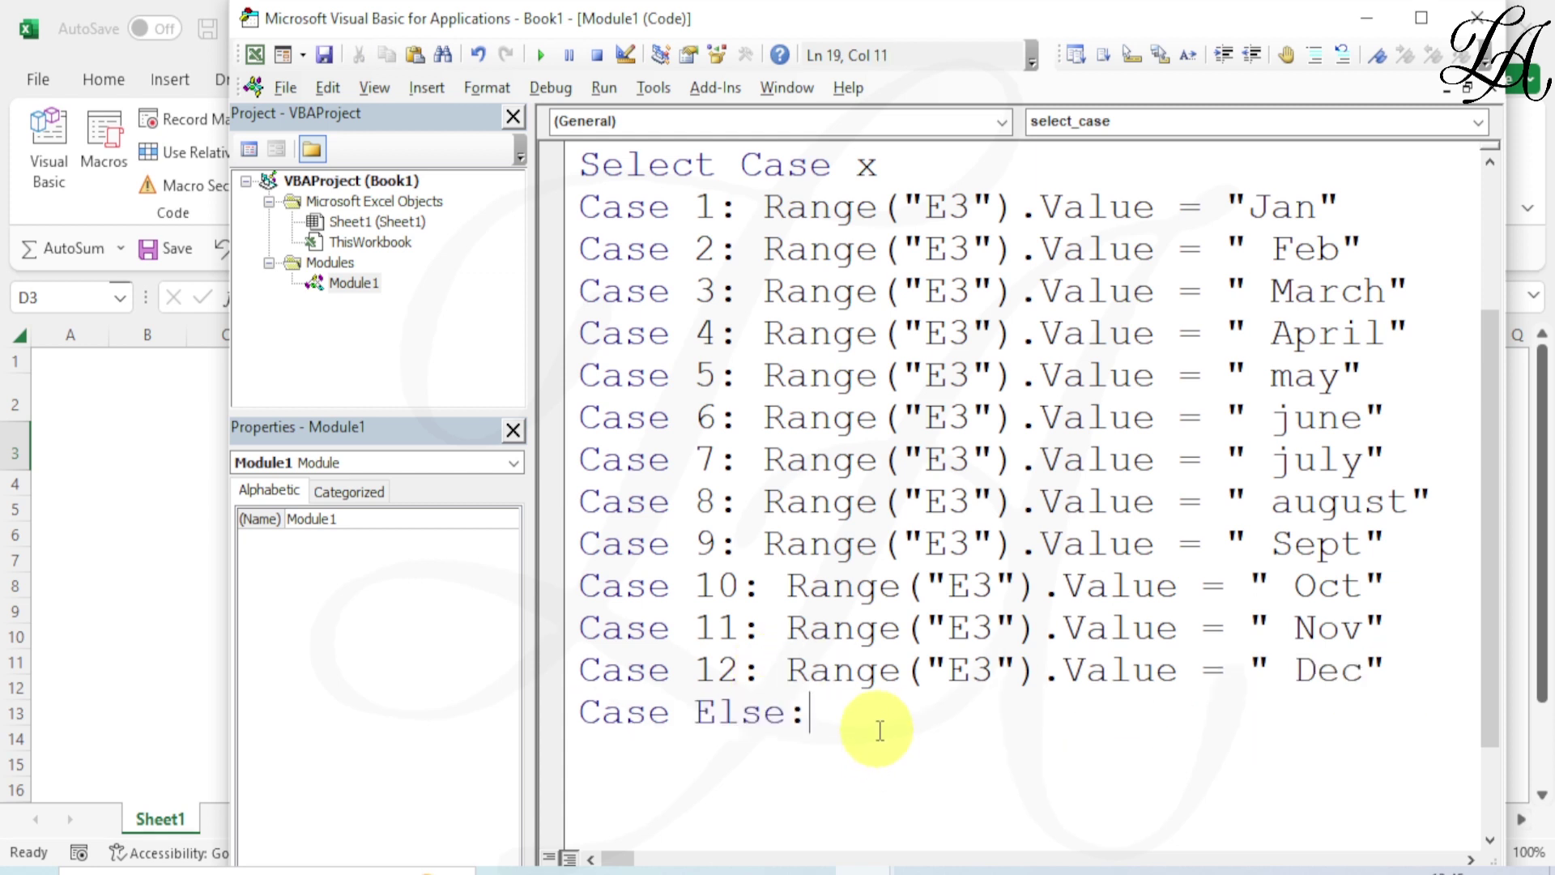
key(ctrl+v)
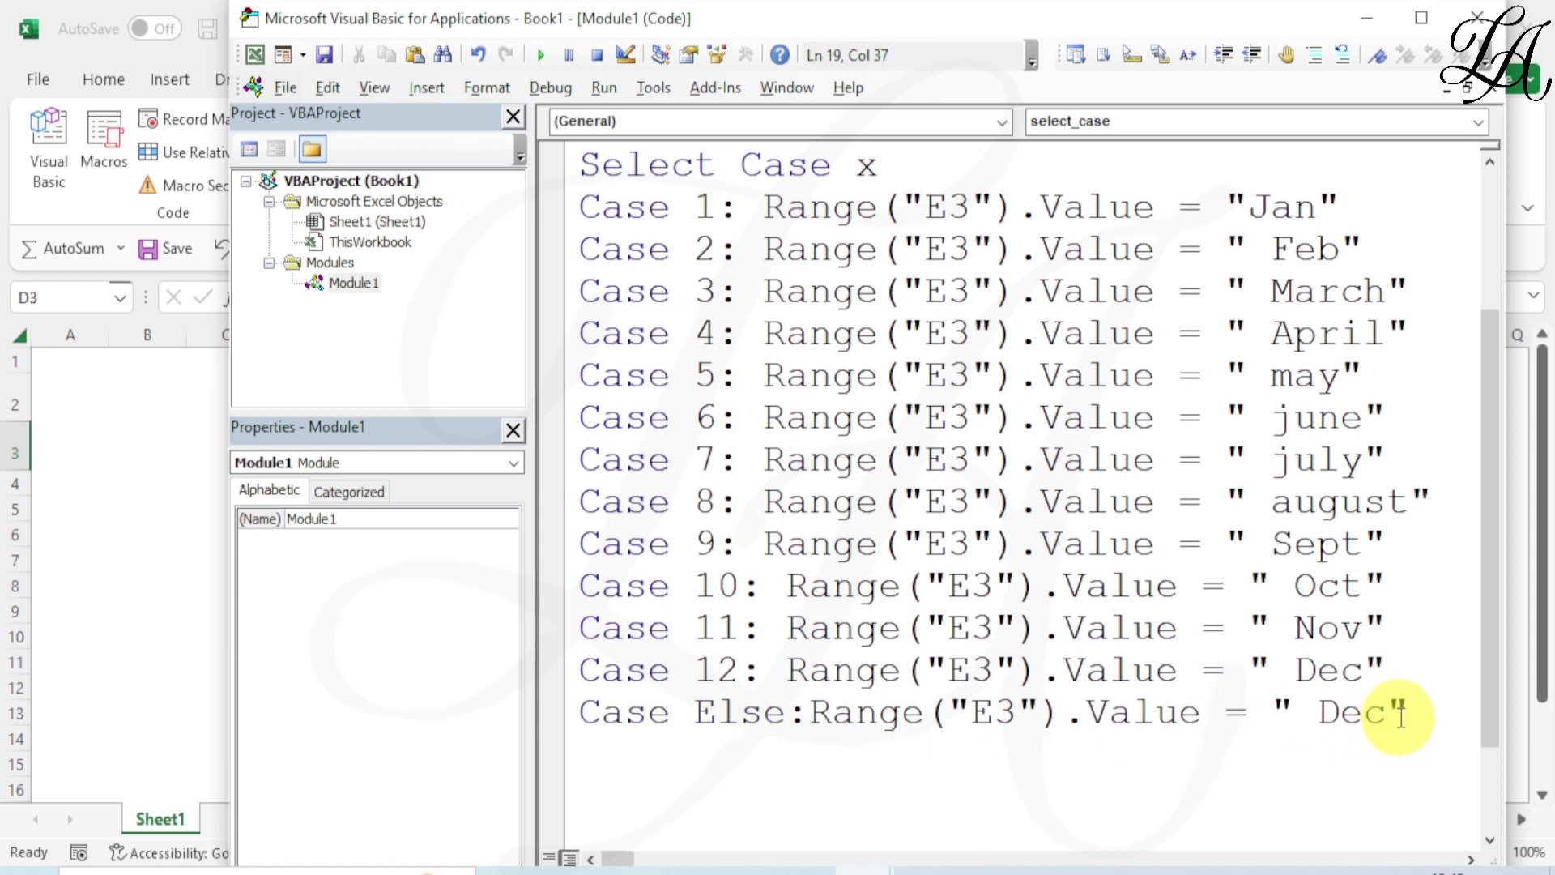
click(1387, 713)
key(BackSpace)
key(BackSpace)
key(BackSpace)
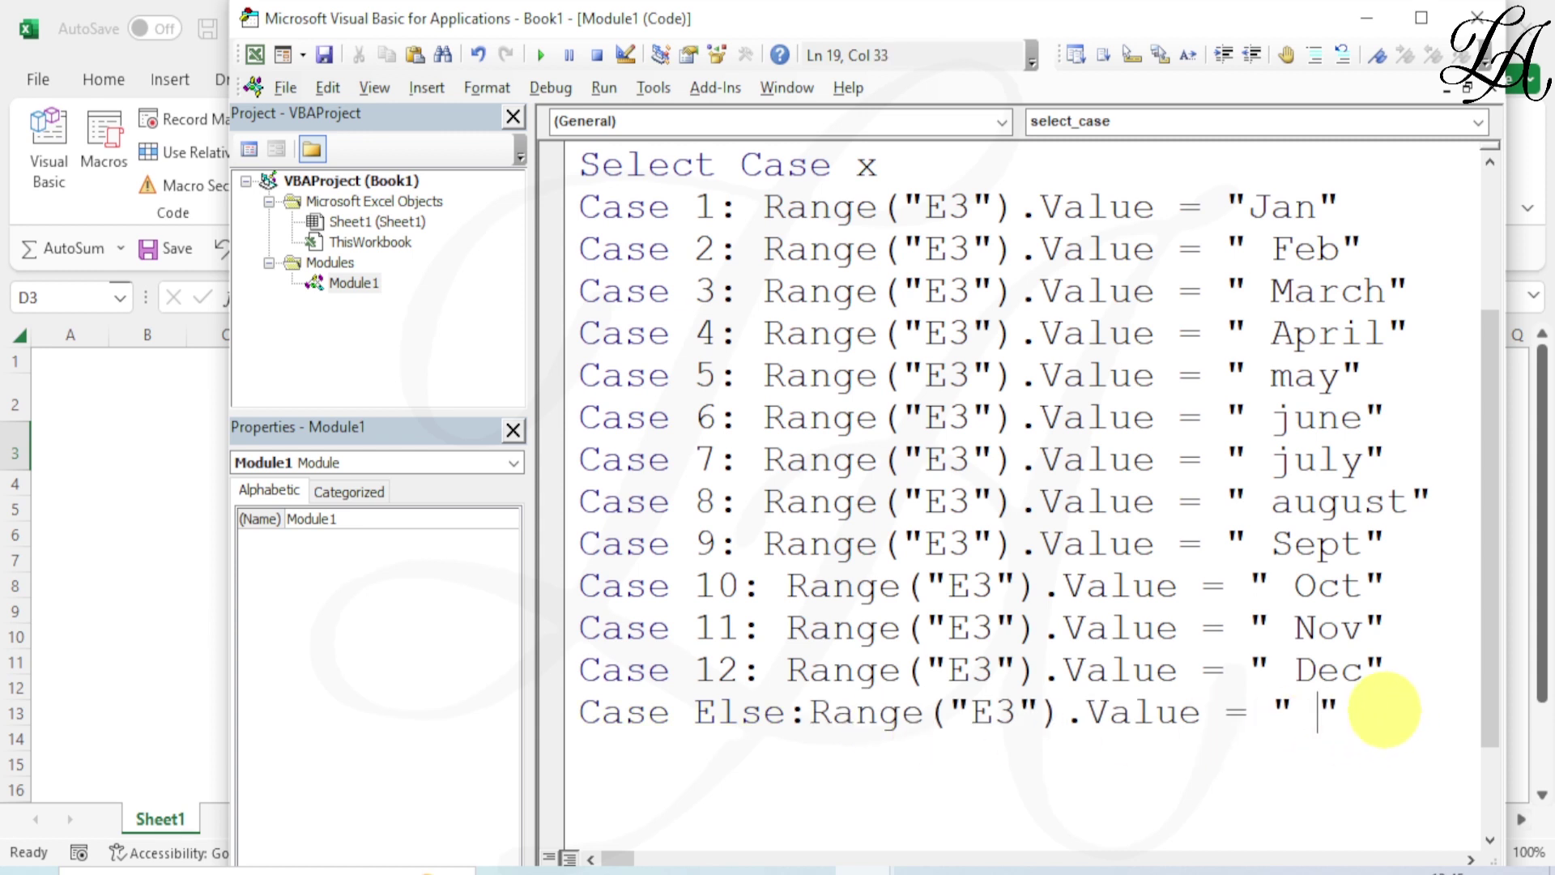
text(Inv)
text(ali )
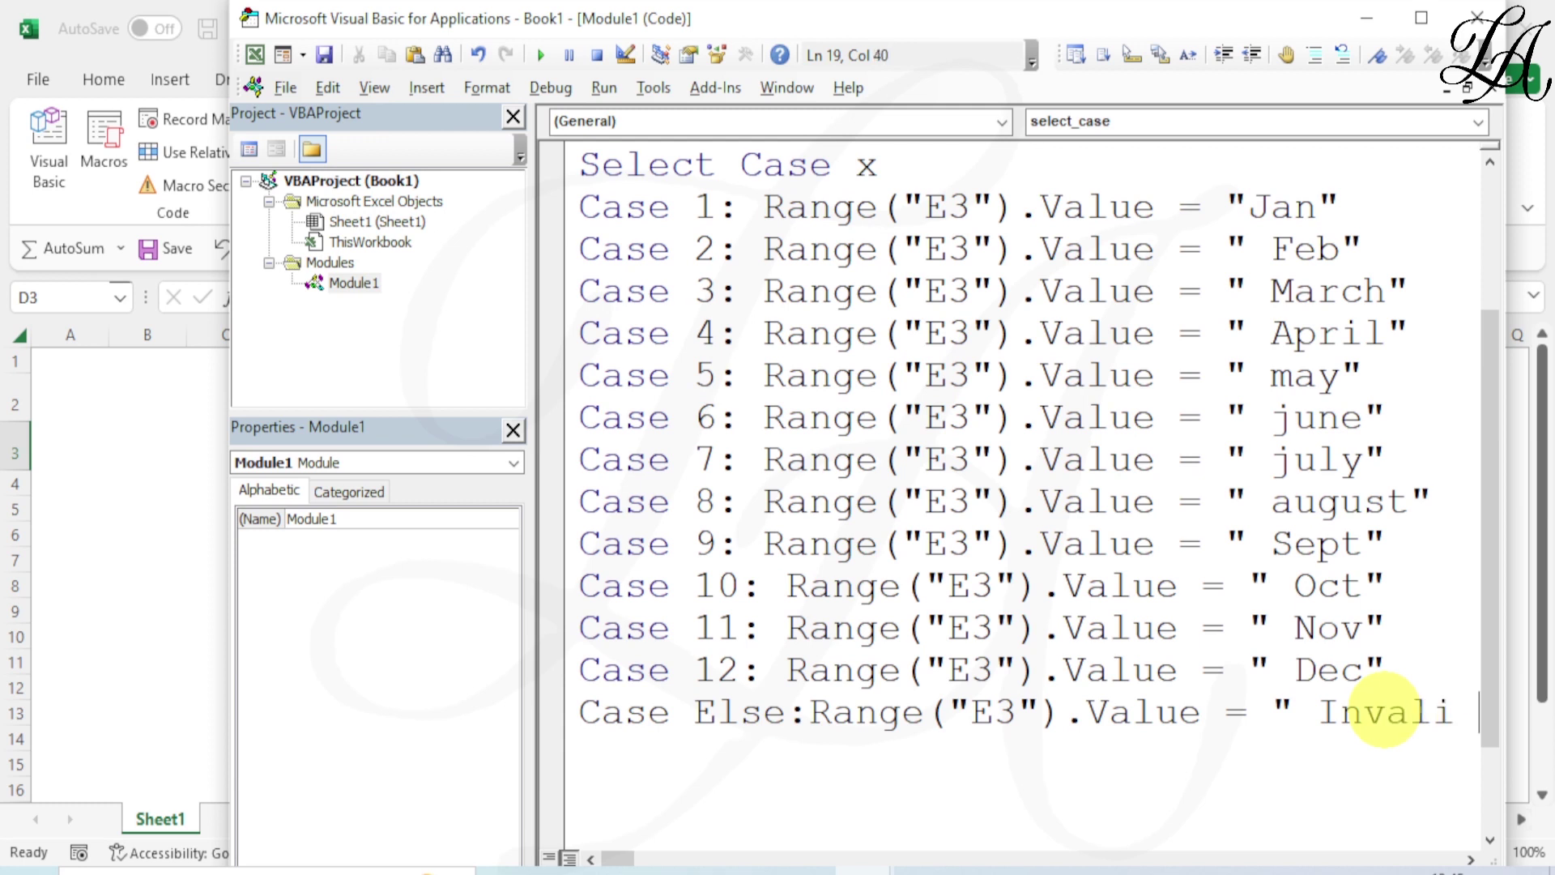
text(Month)
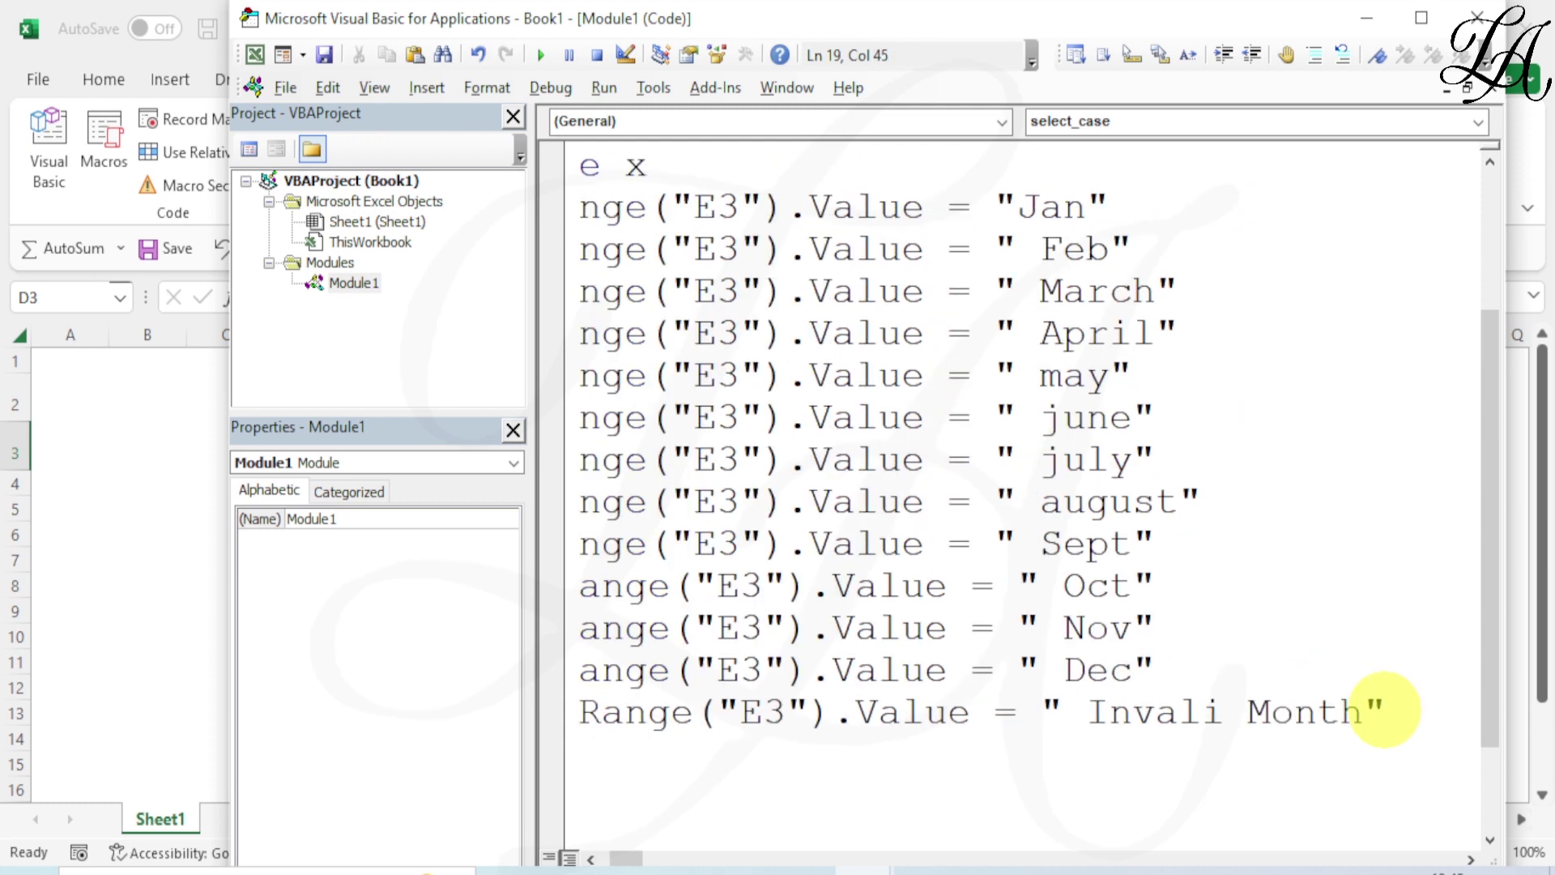
- Close the block with End Select and step into the macro with F8
click(1225, 713)
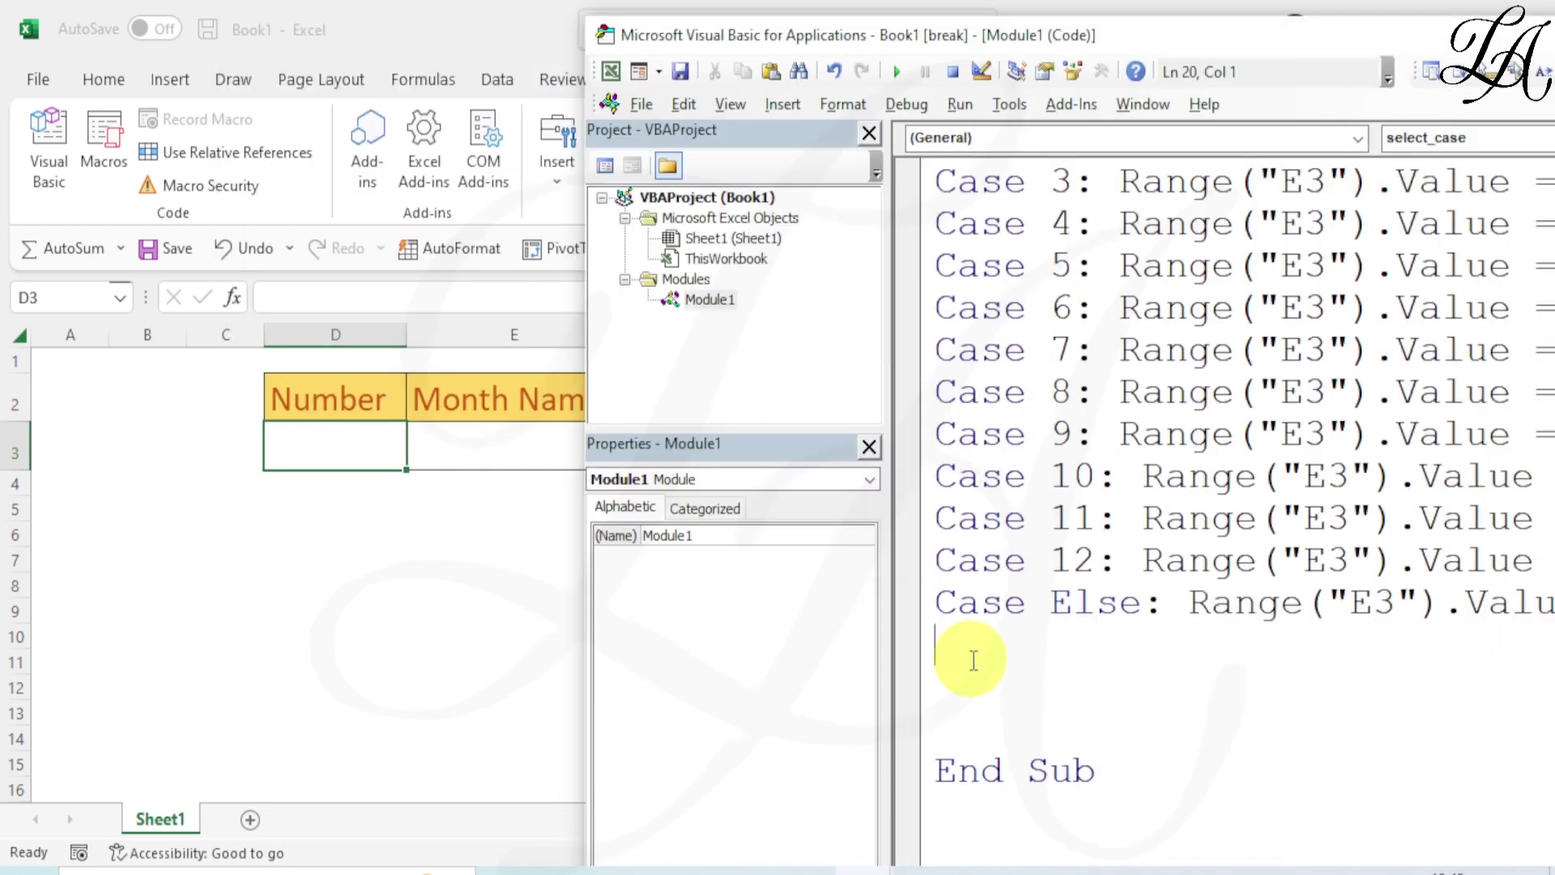
text(En)
text(d Sel)
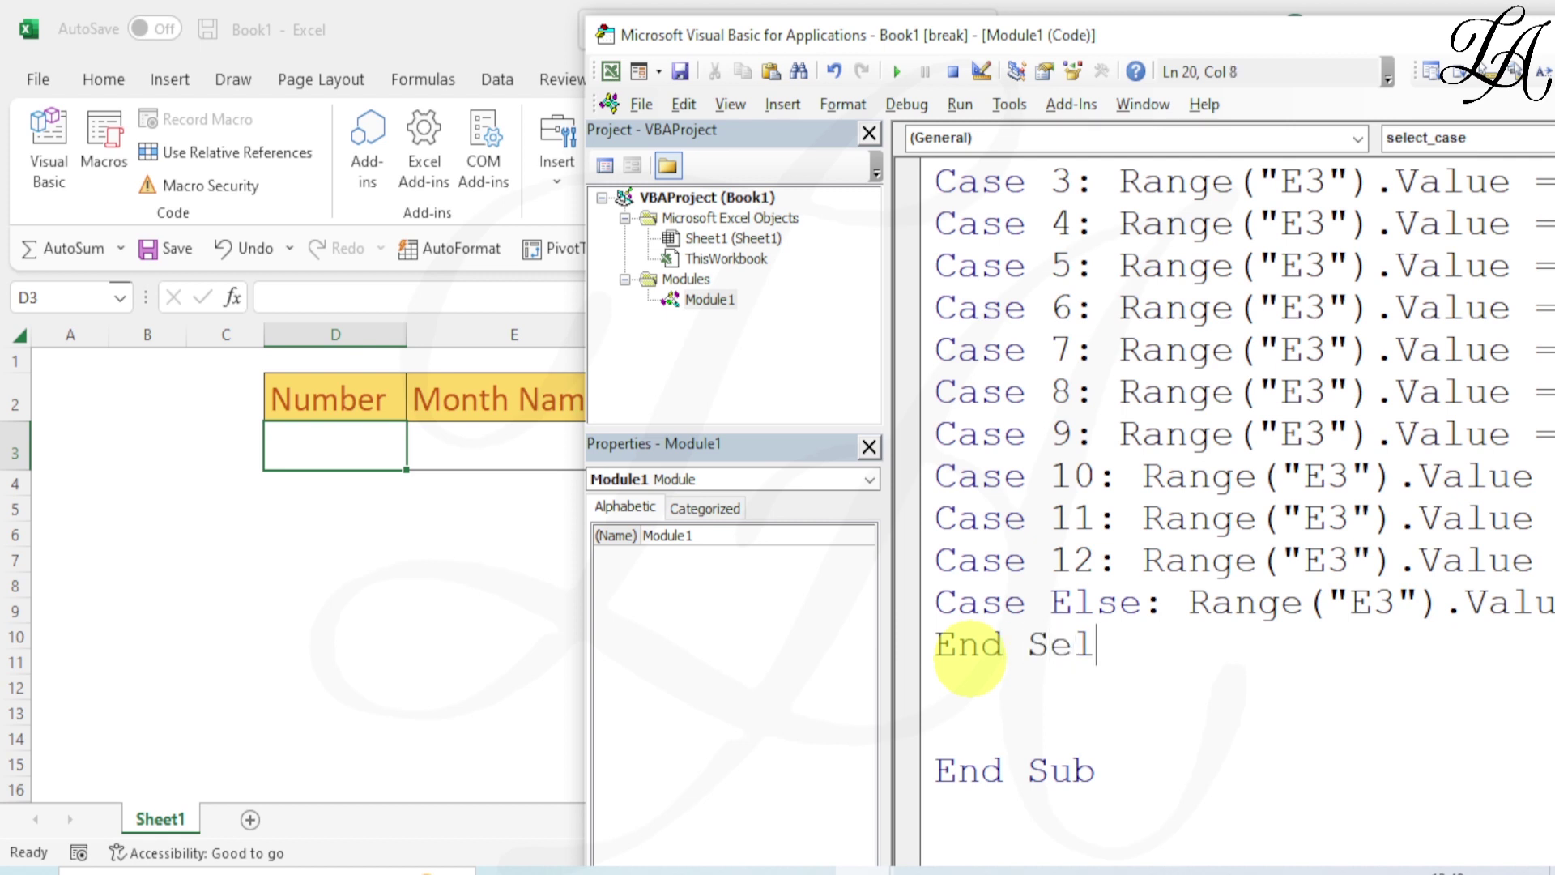
text(ect)
drag(1183, 36, 747, 49)
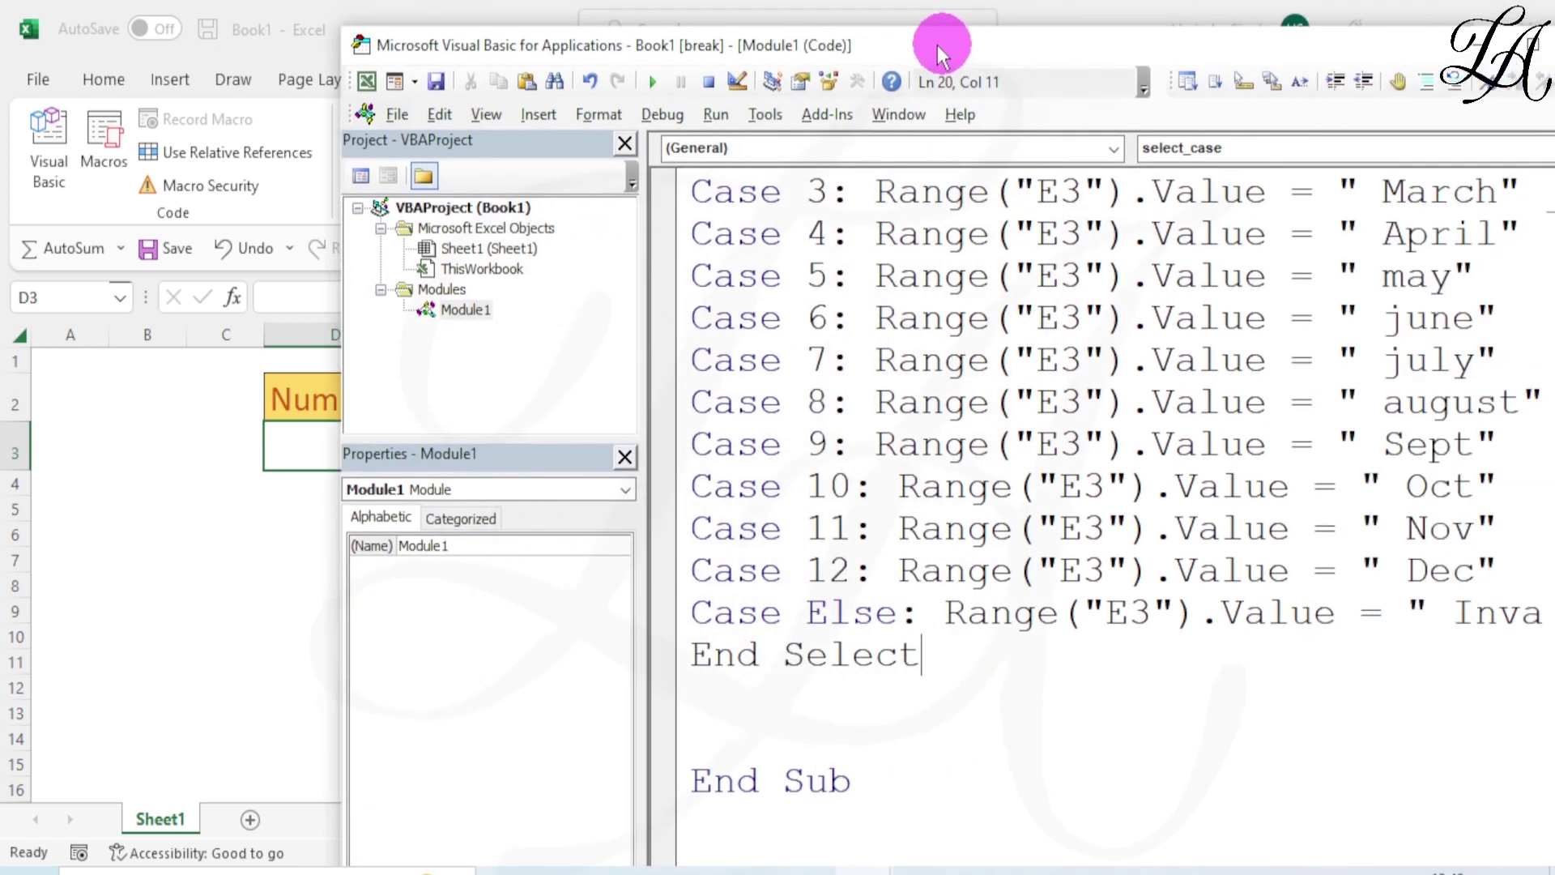
key(F8)
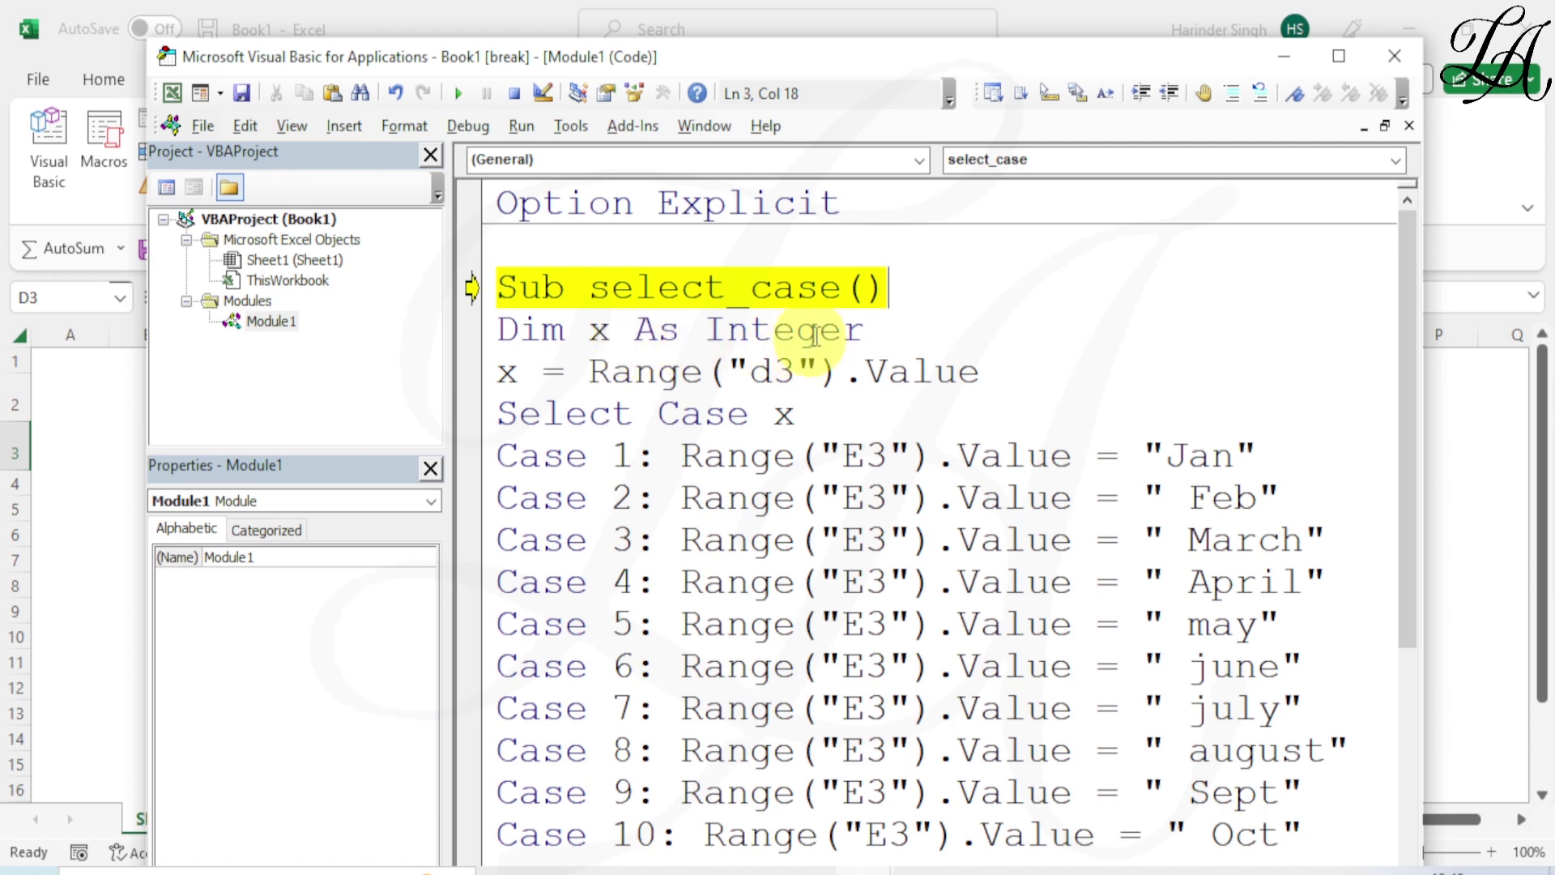
- Enter 5 as the Number in D3, then bring the paused select_case code back in front
drag(1037, 56, 1306, 68)
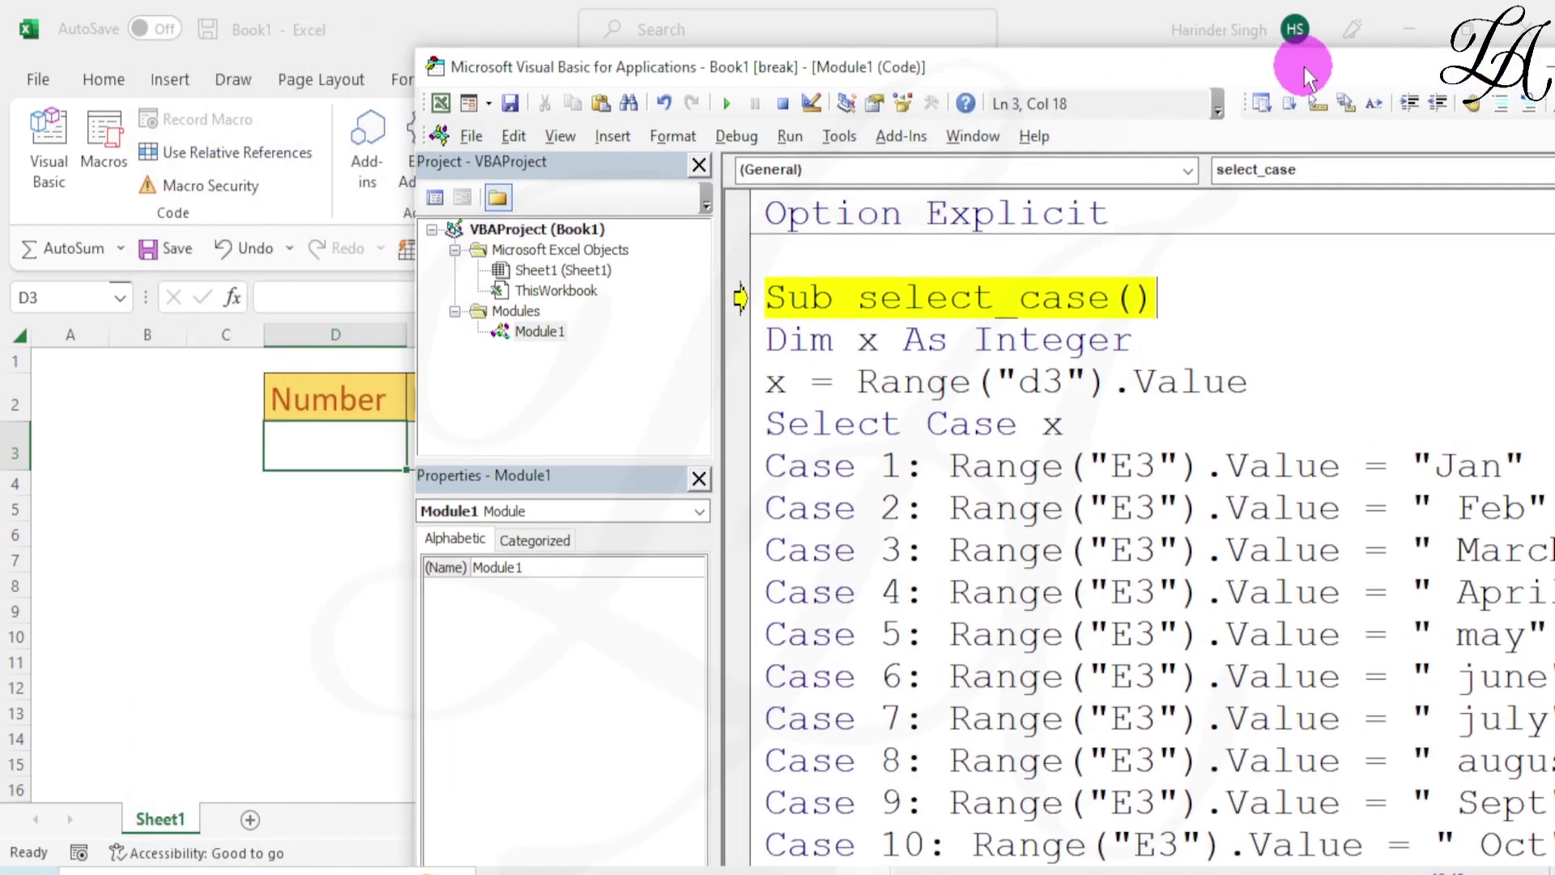
click(360, 451)
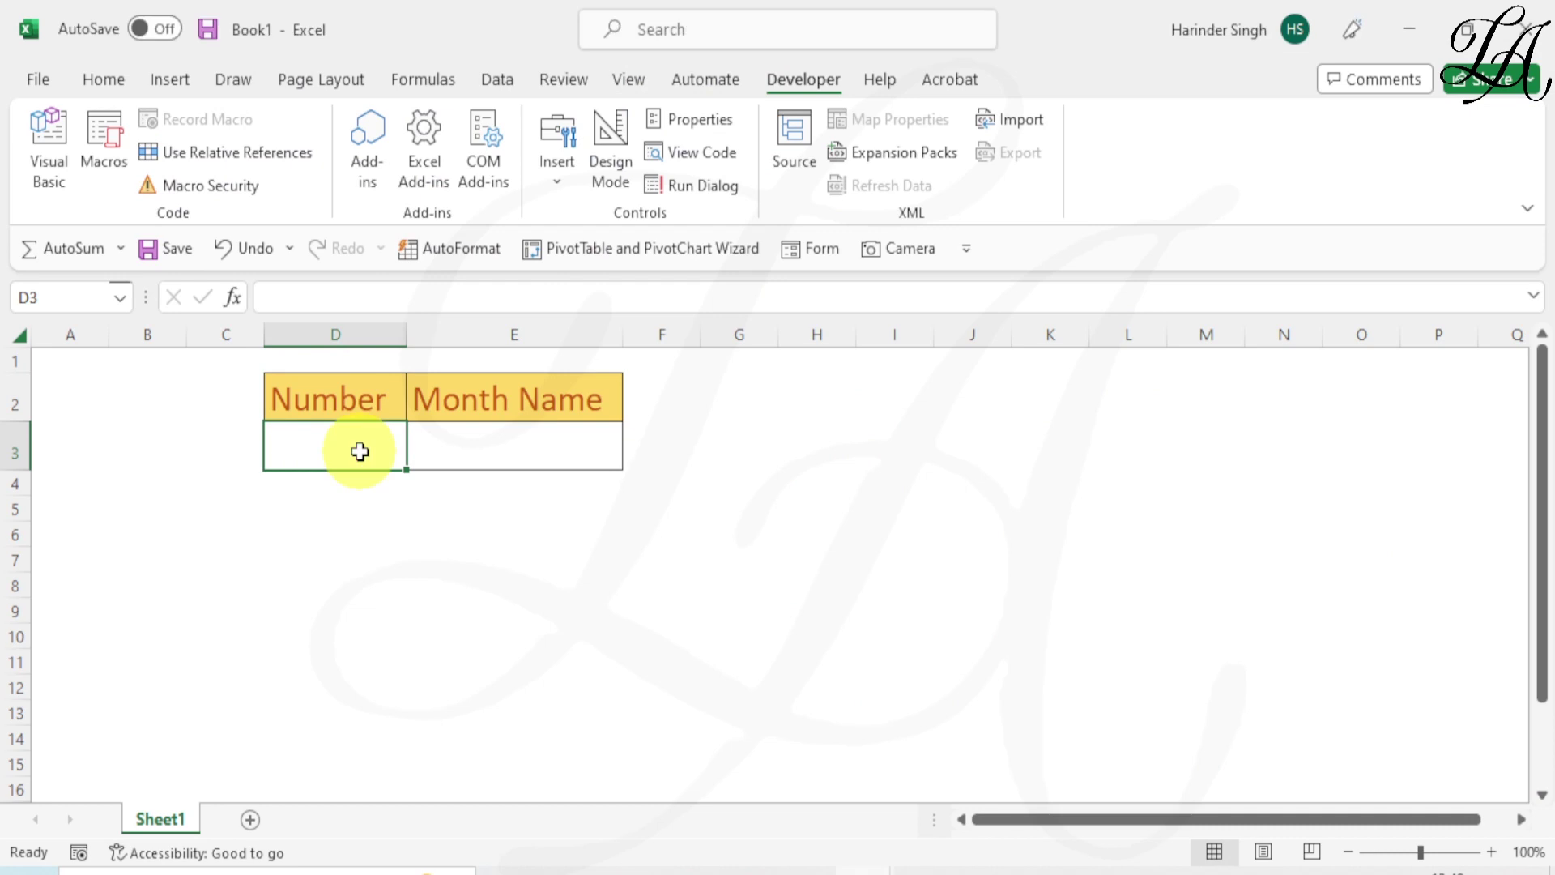
text(5)
click(517, 451)
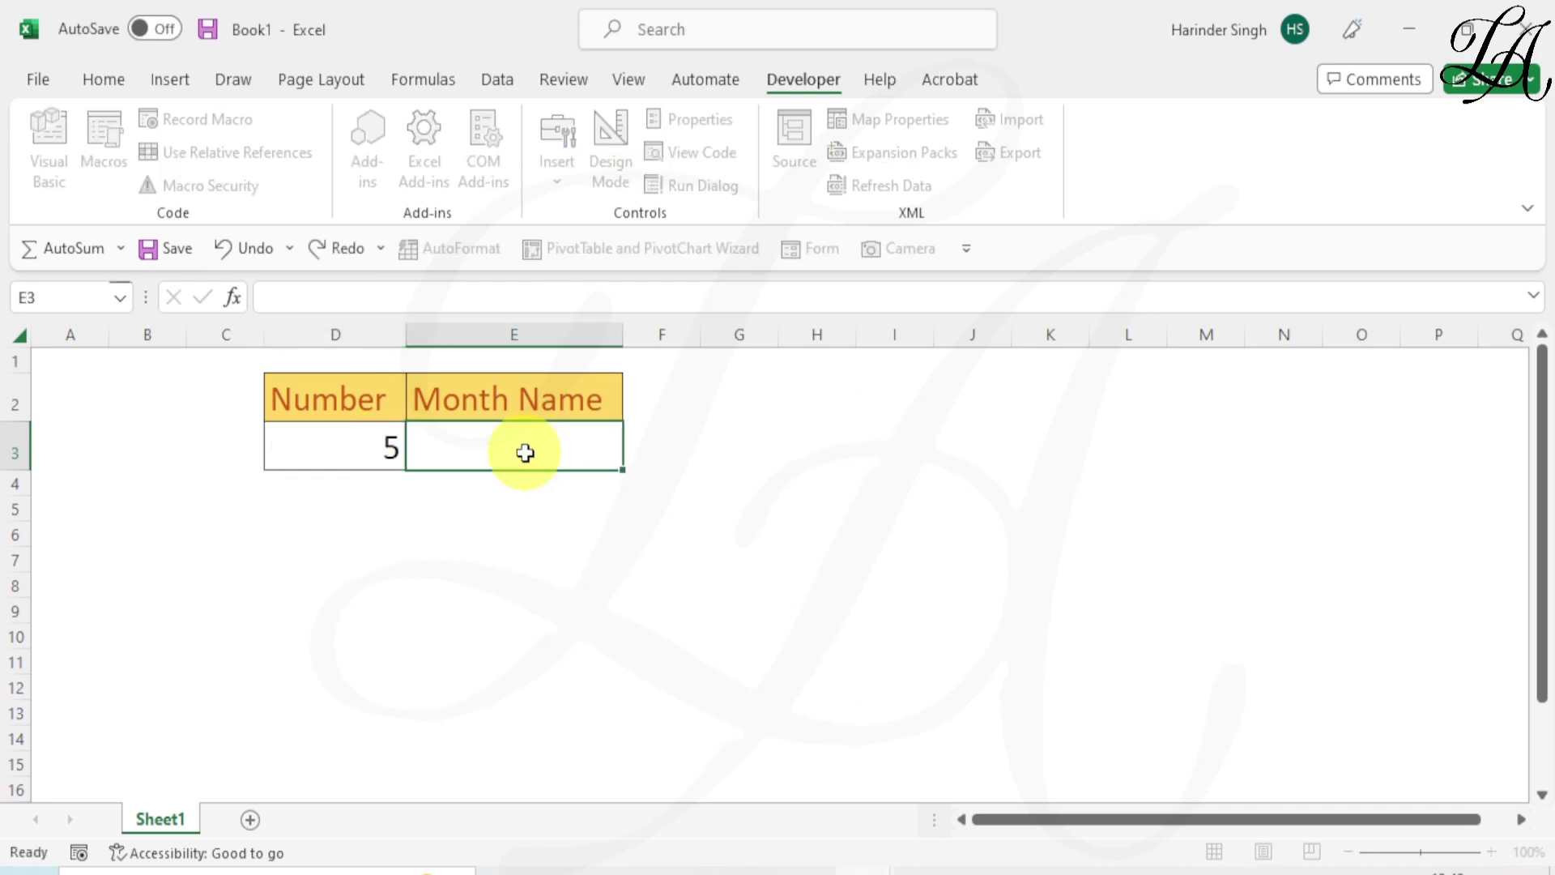
click(381, 445)
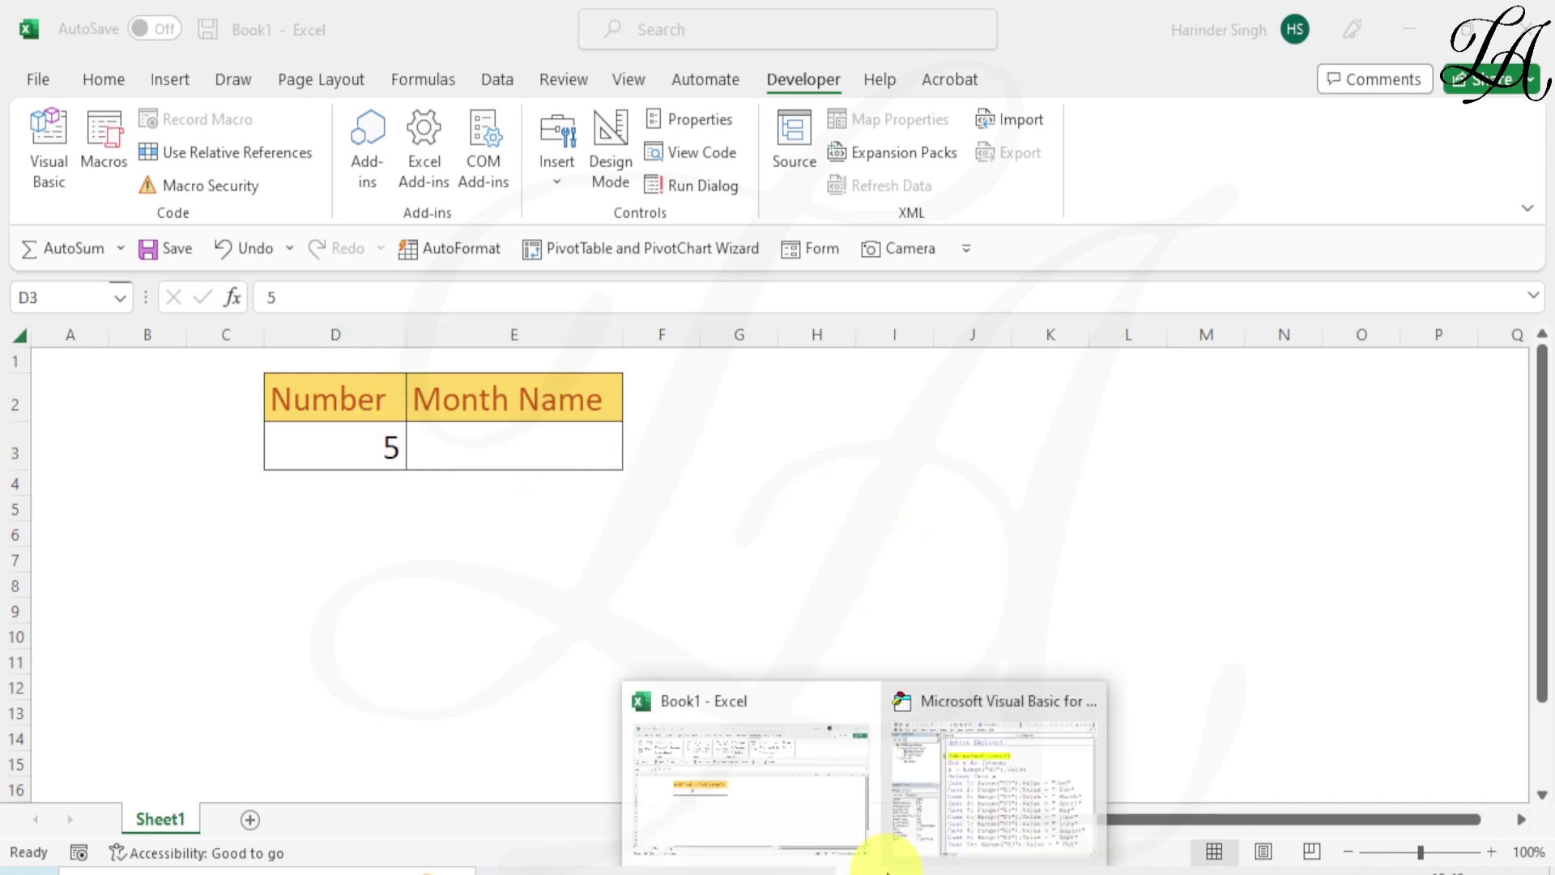
click(996, 770)
mouse_move(1057, 464)
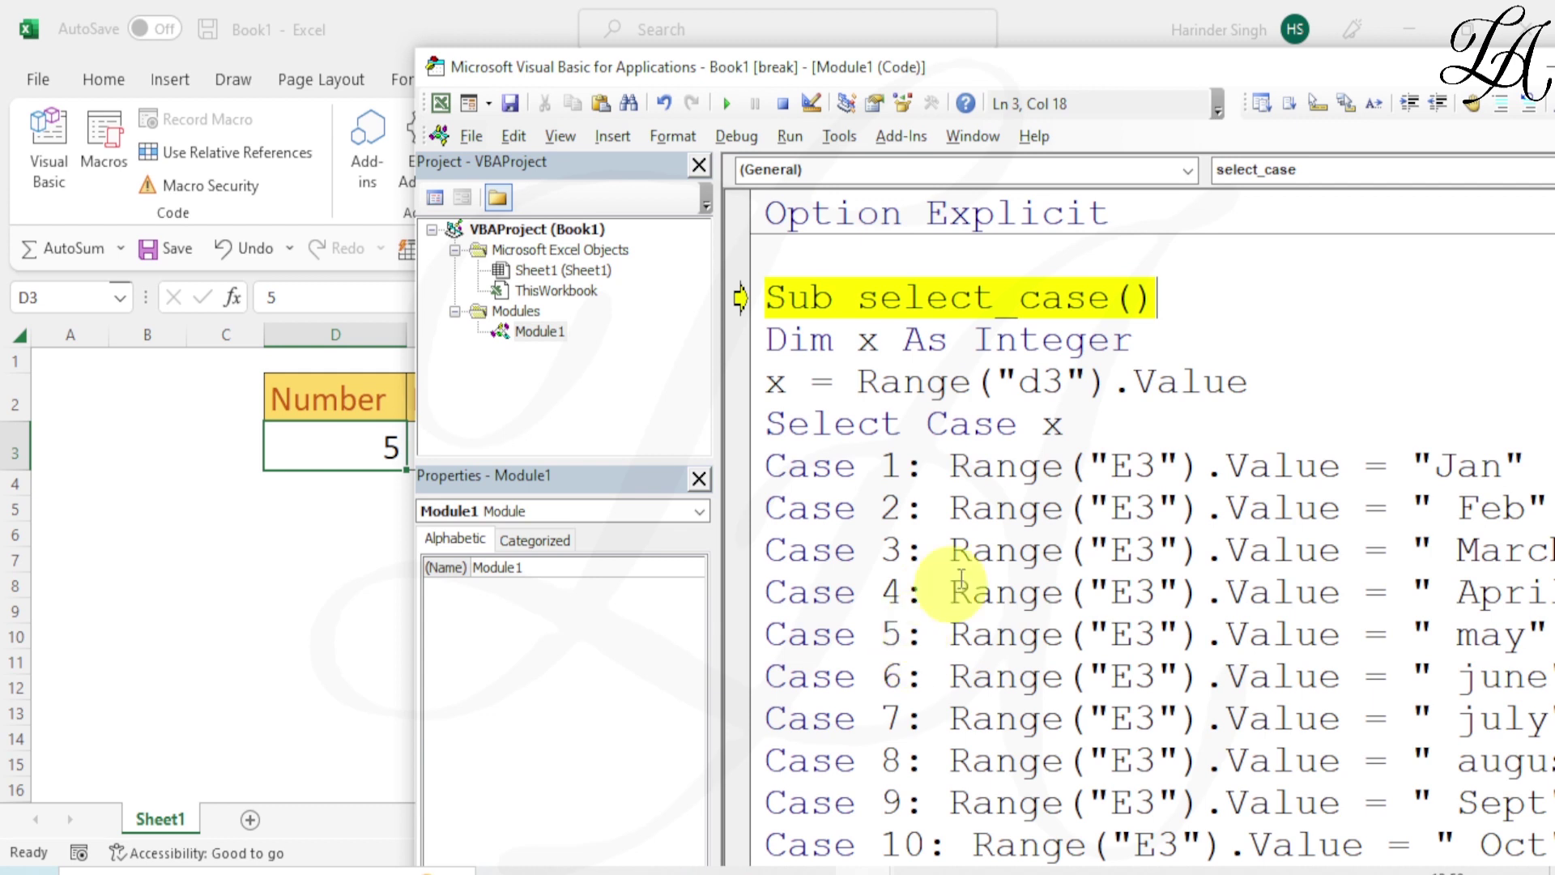
- Review the Case 5 assignment and the remaining code of the paused macro
mouse_move(1006, 592)
mouse_move(950, 634)
mouse_down()
mouse_move(1397, 648)
mouse_move(1546, 636)
mouse_up()
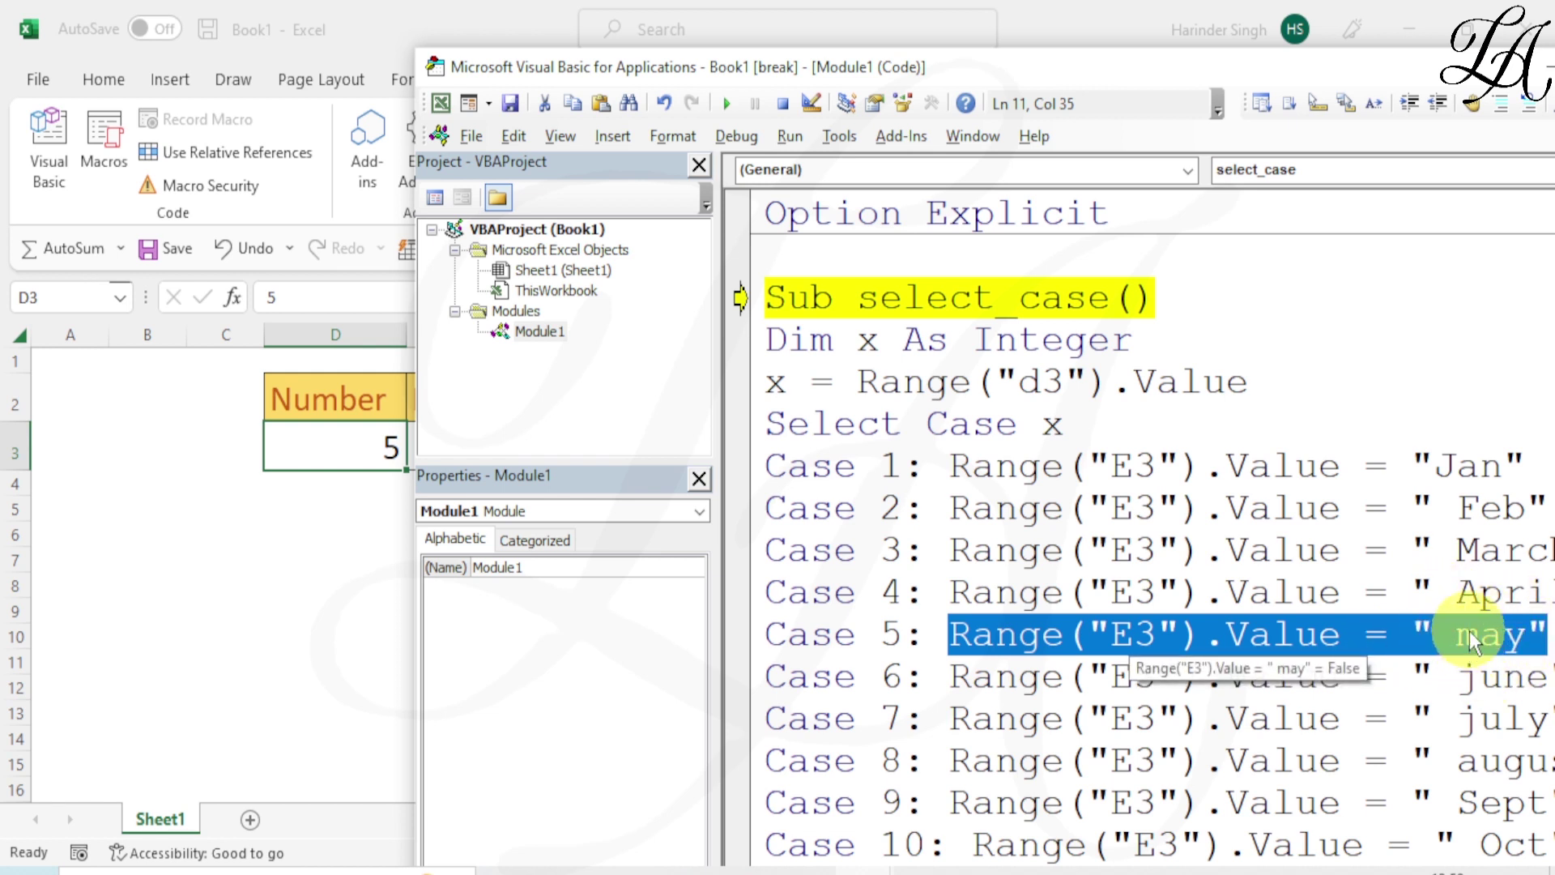
click(1320, 362)
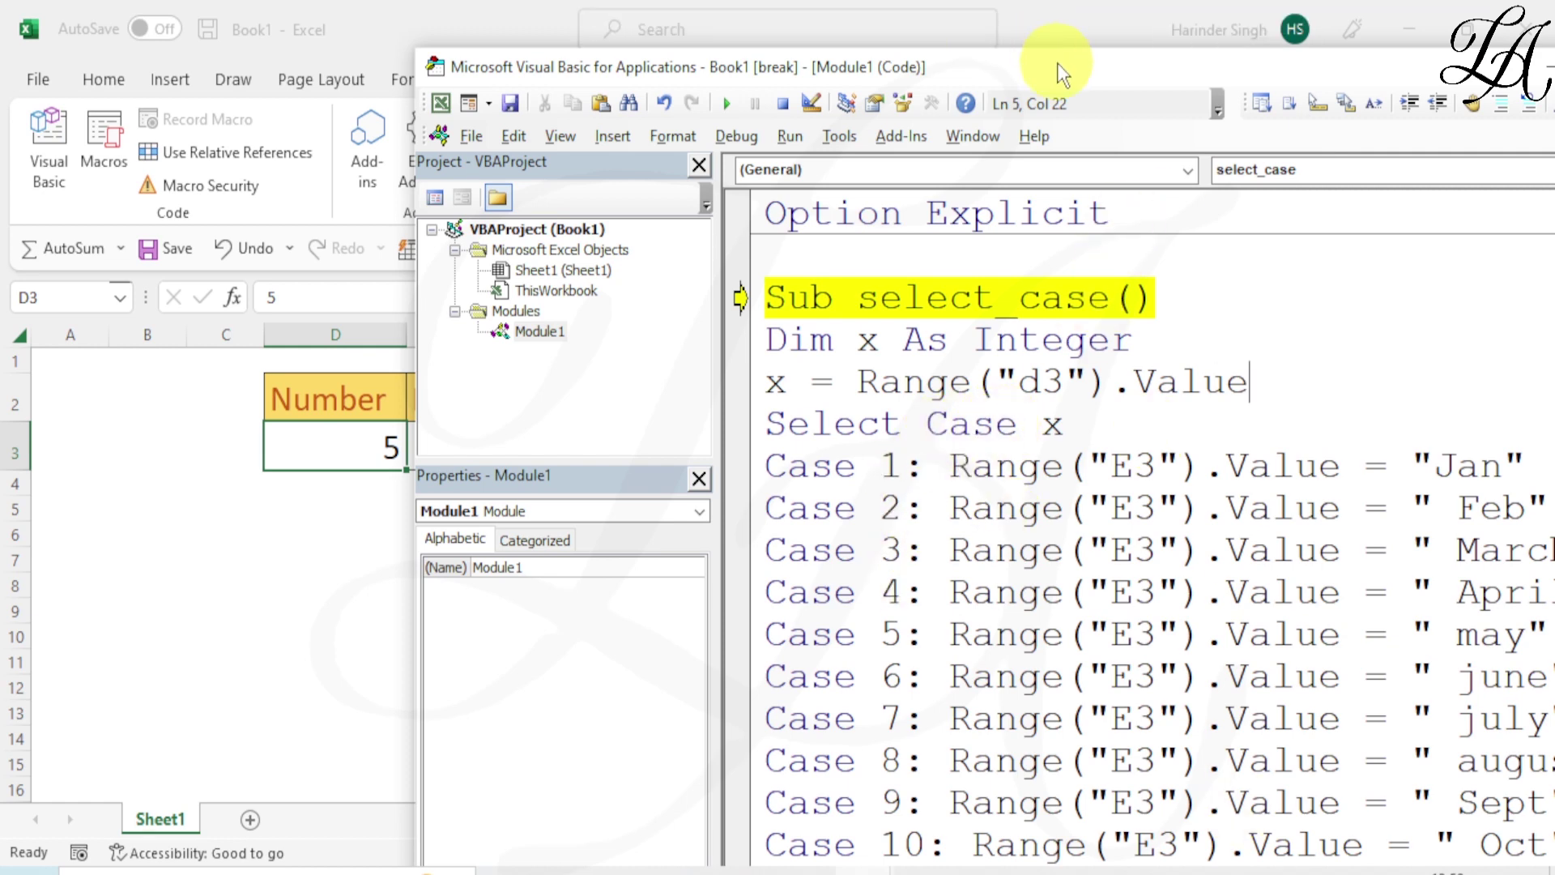
key(ctrl+shift+End)
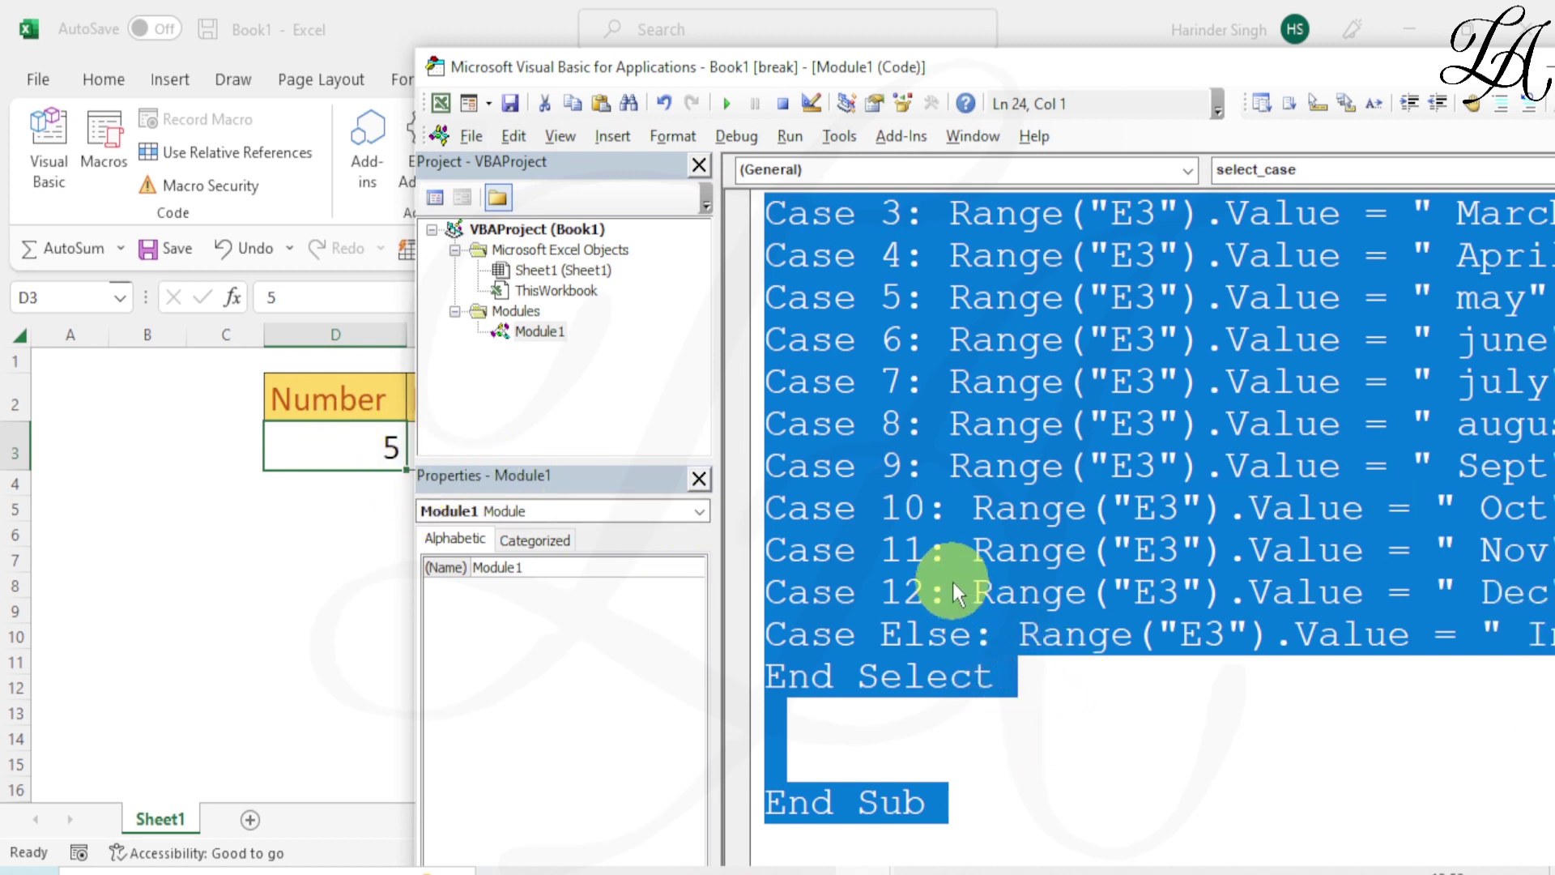
click(1180, 668)
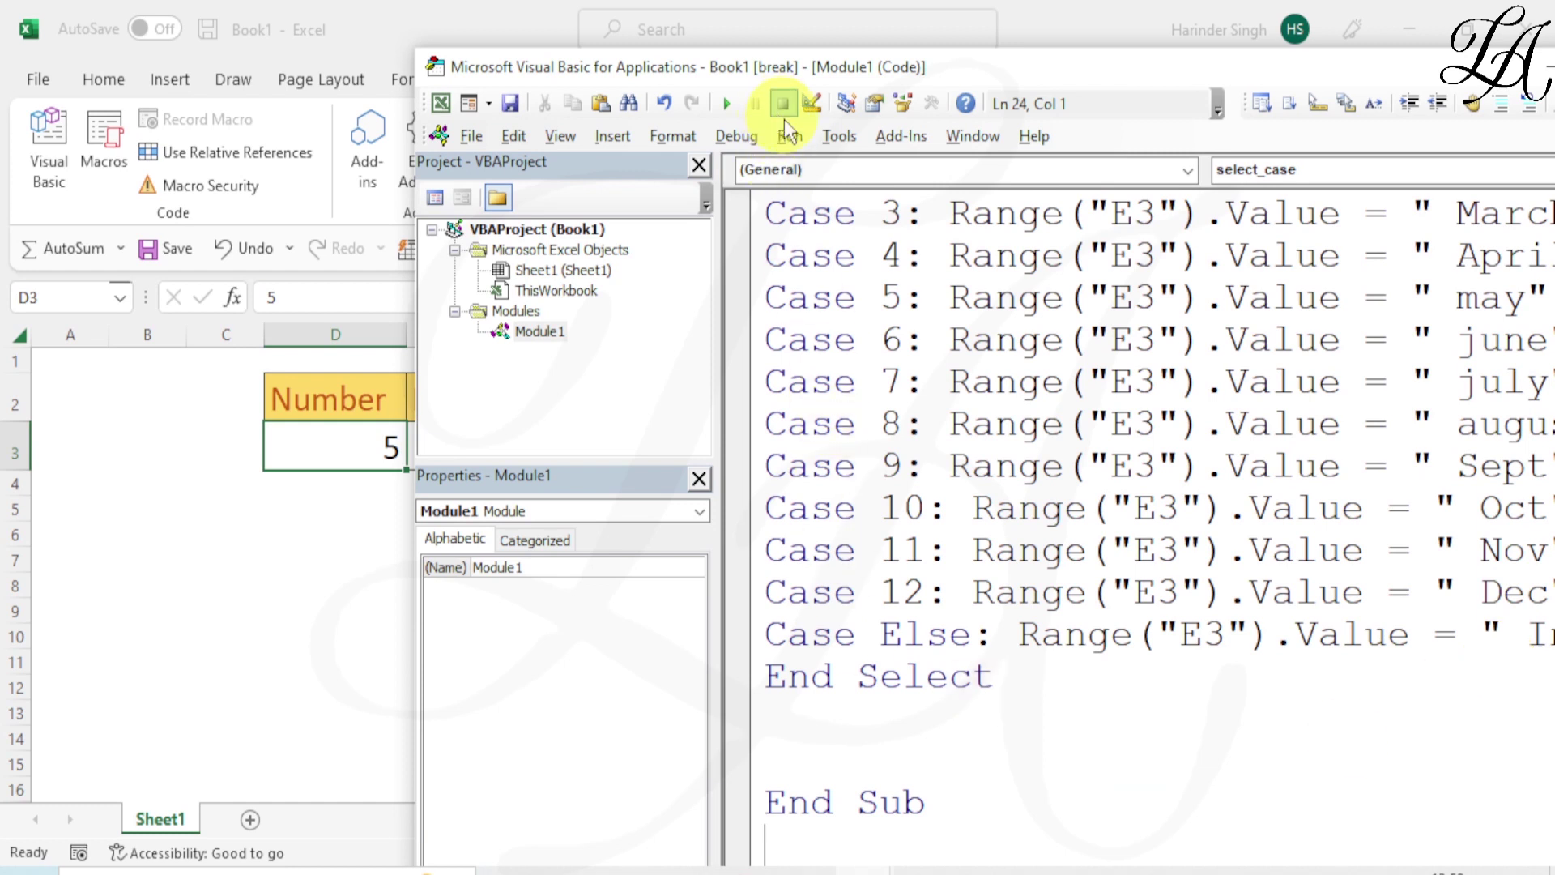
- Continue the paused macro and move the editor aside to see 'may' in E3
click(795, 138)
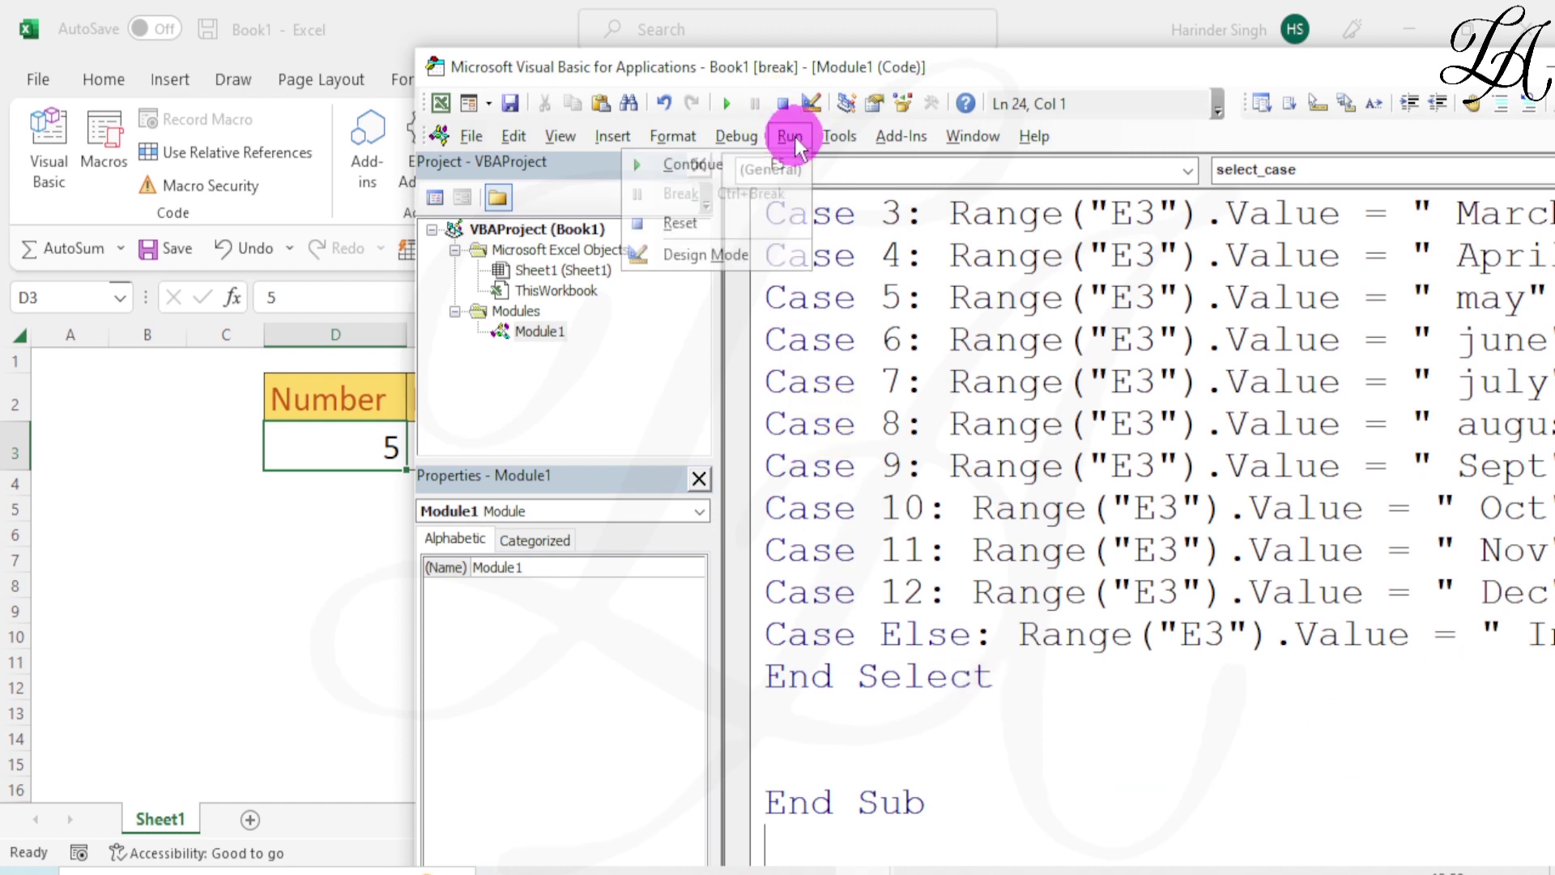
click(790, 172)
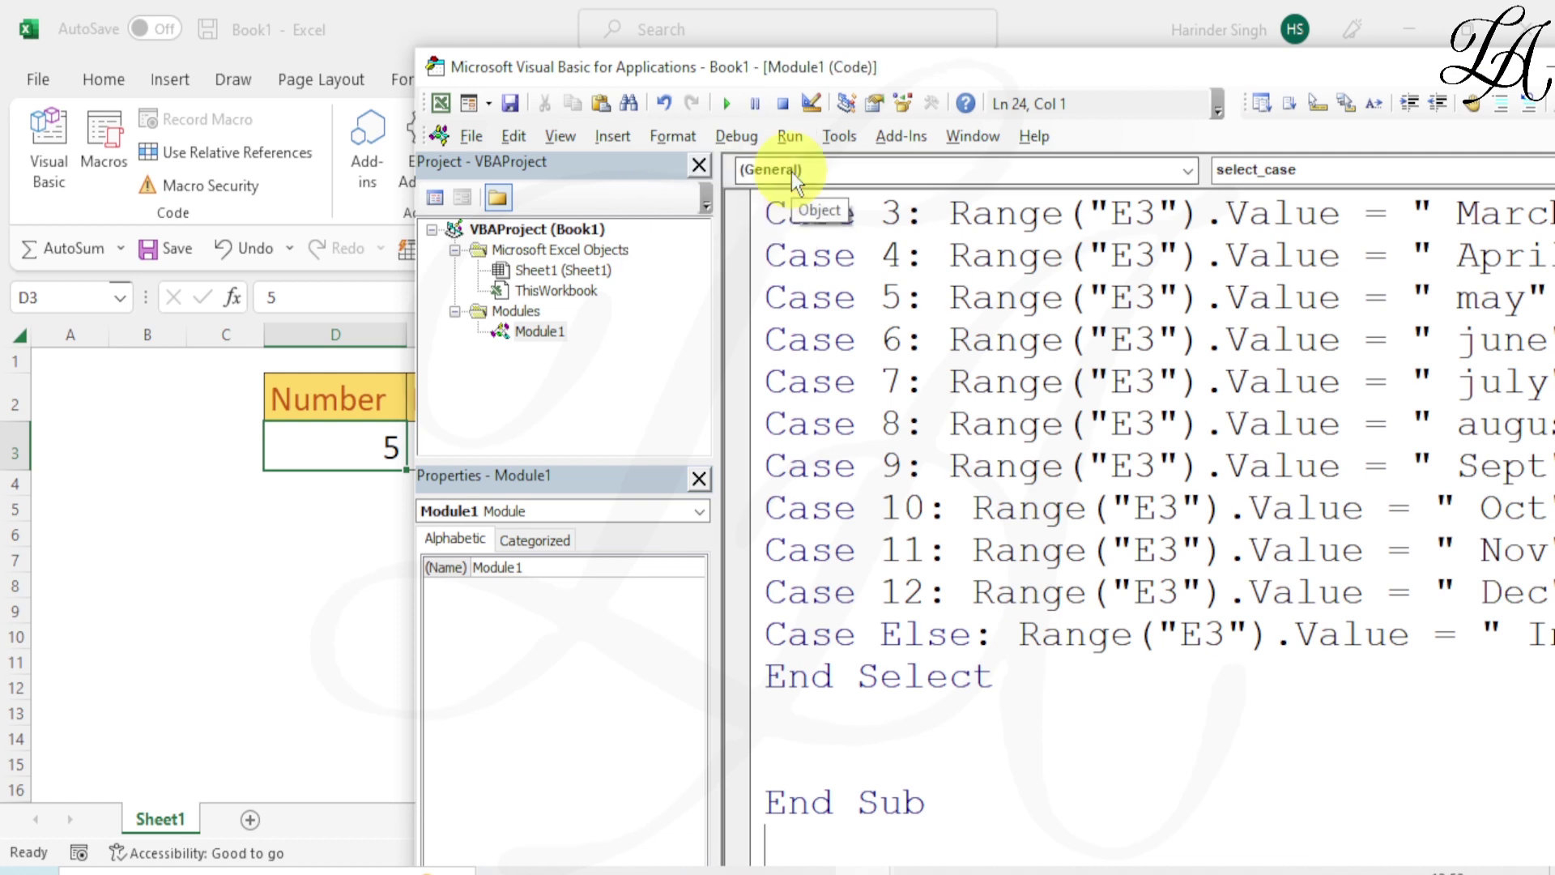
drag(969, 73, 1196, 99)
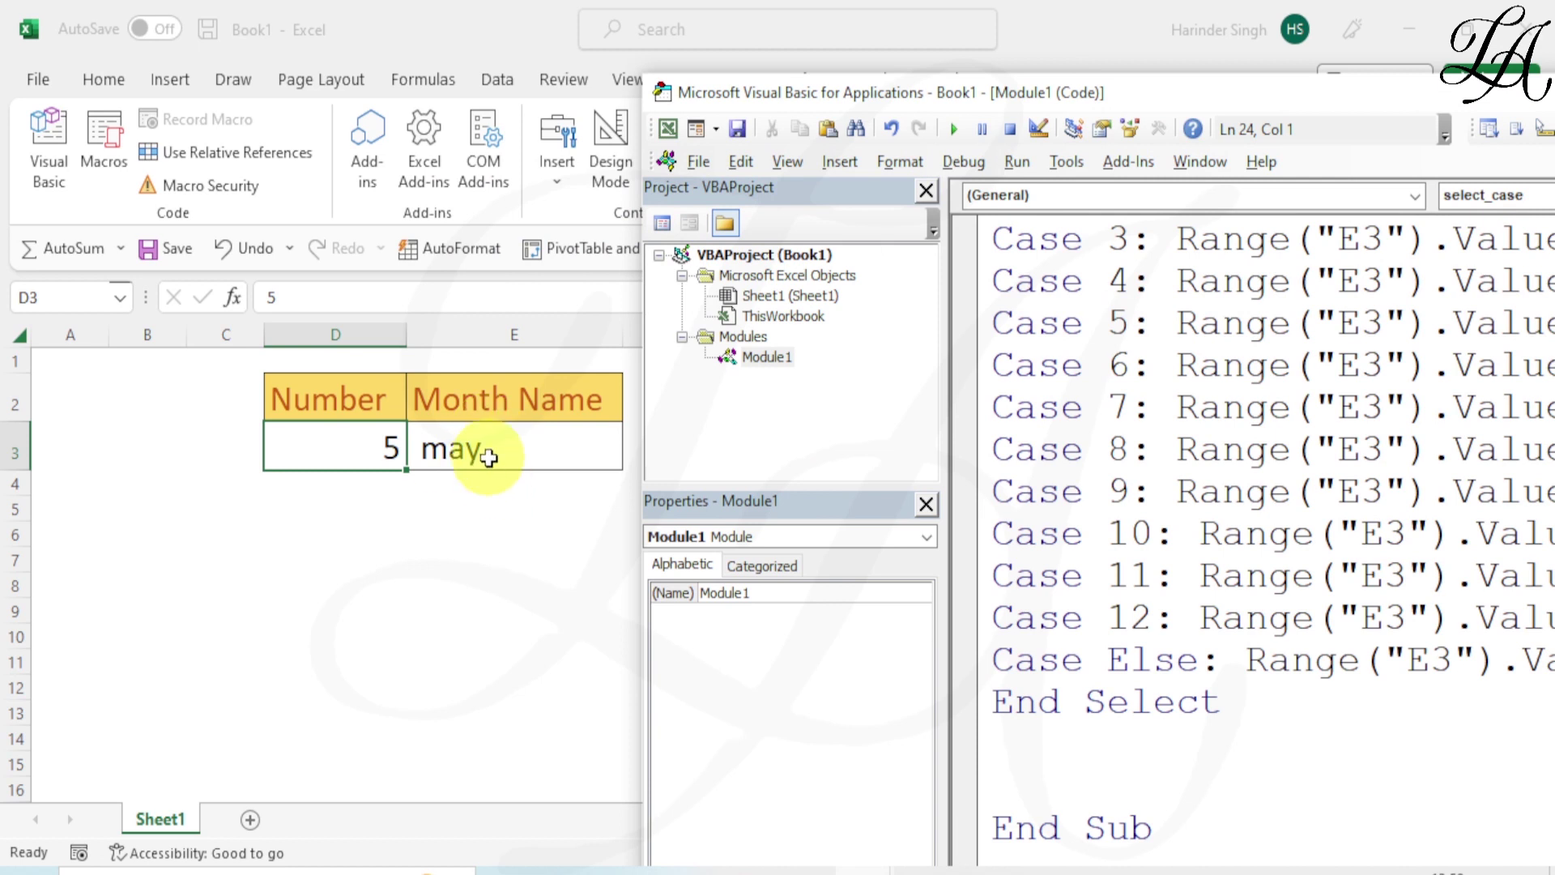
- Change the Number in D3 to 10
click(336, 450)
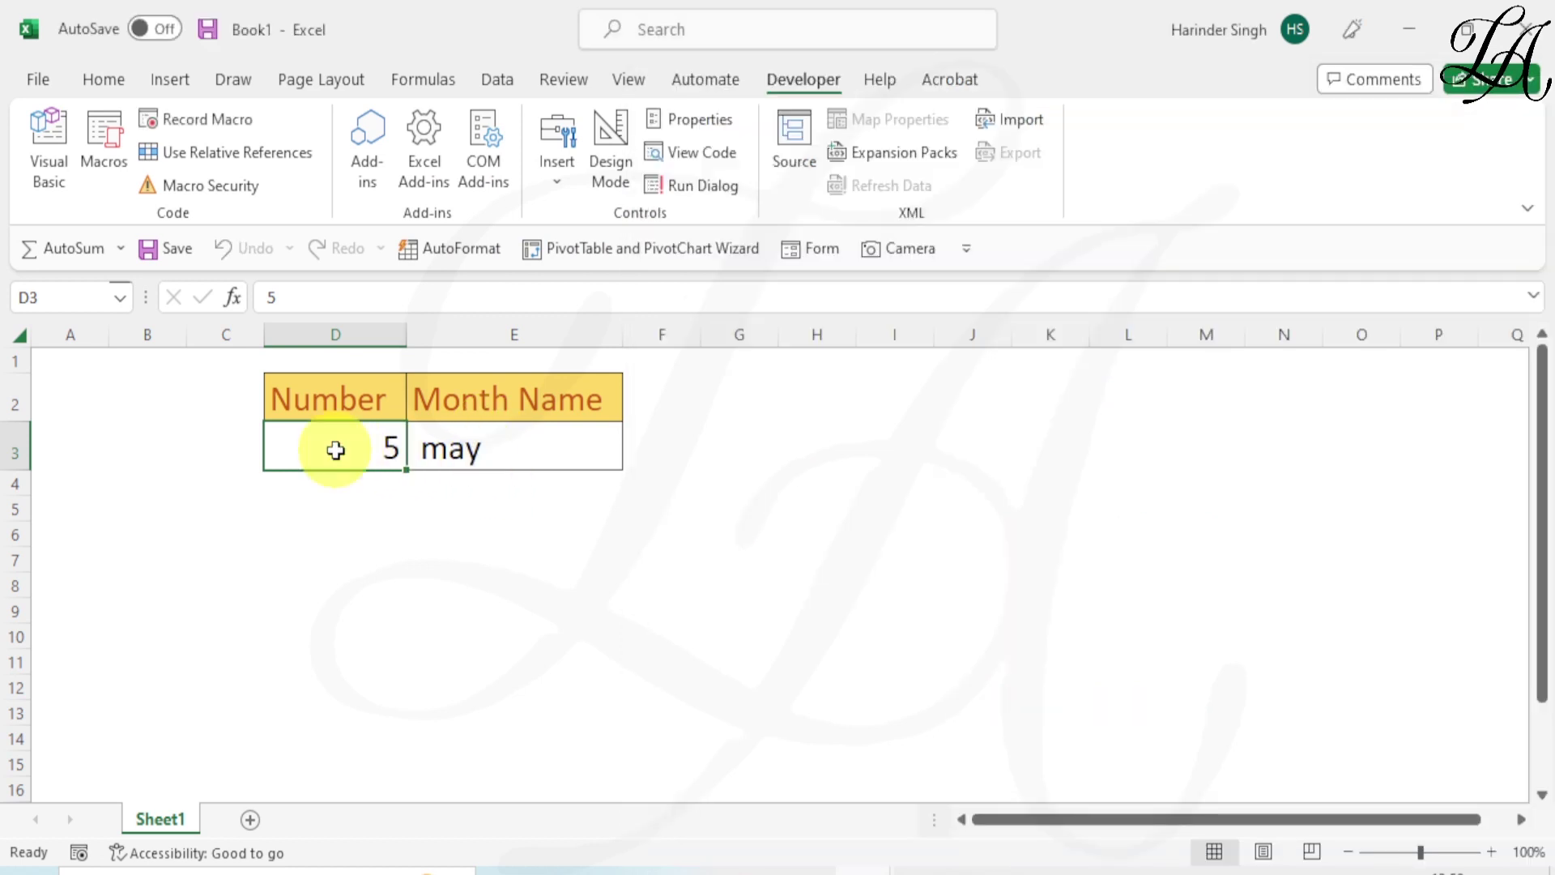
text(10)
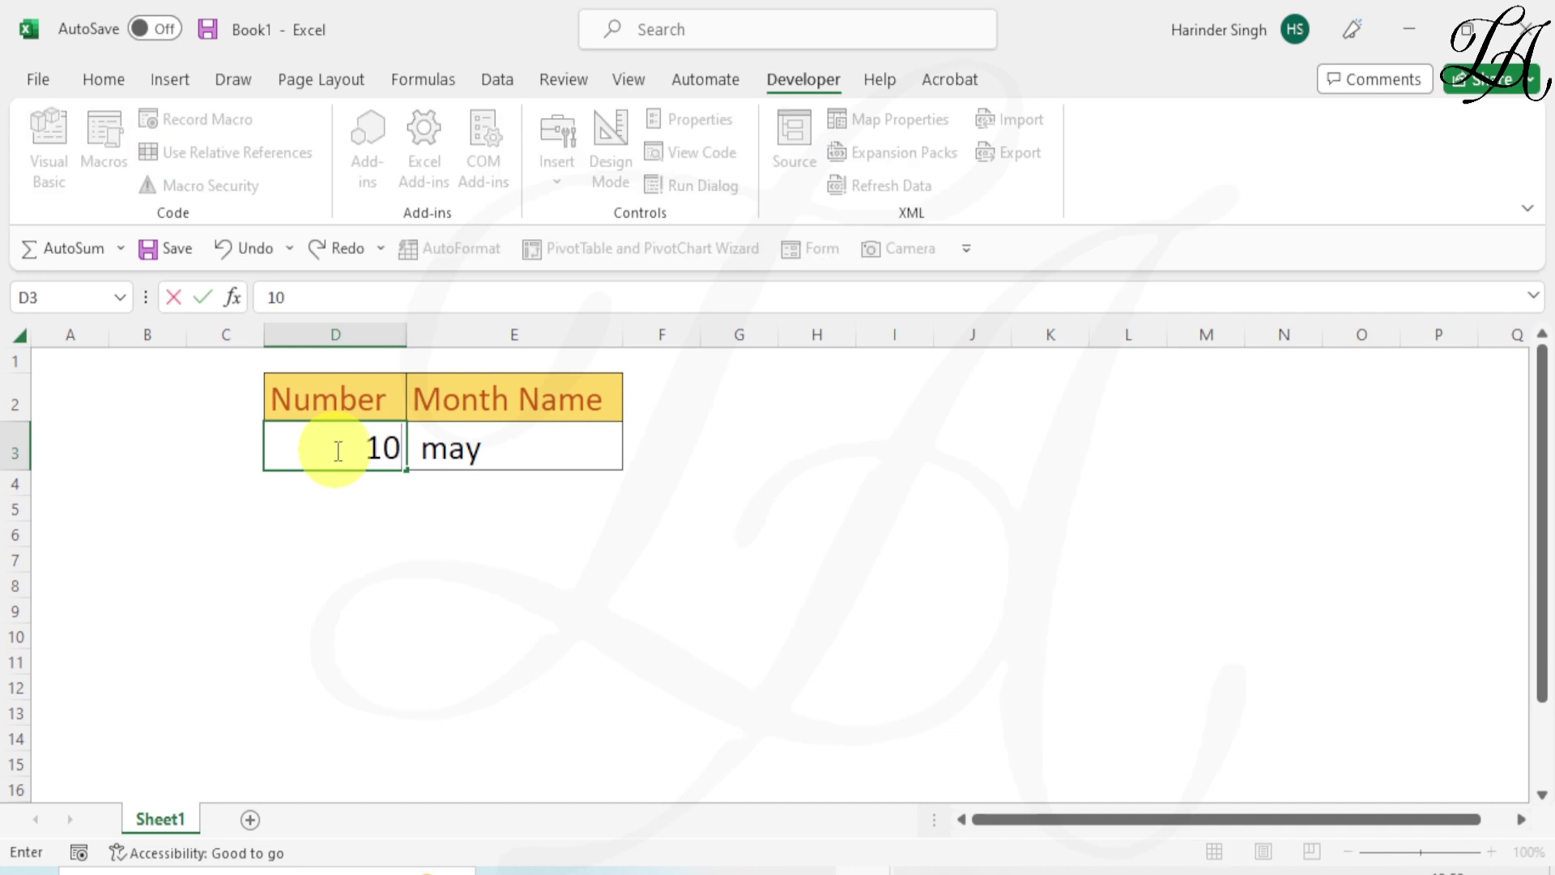
click(444, 523)
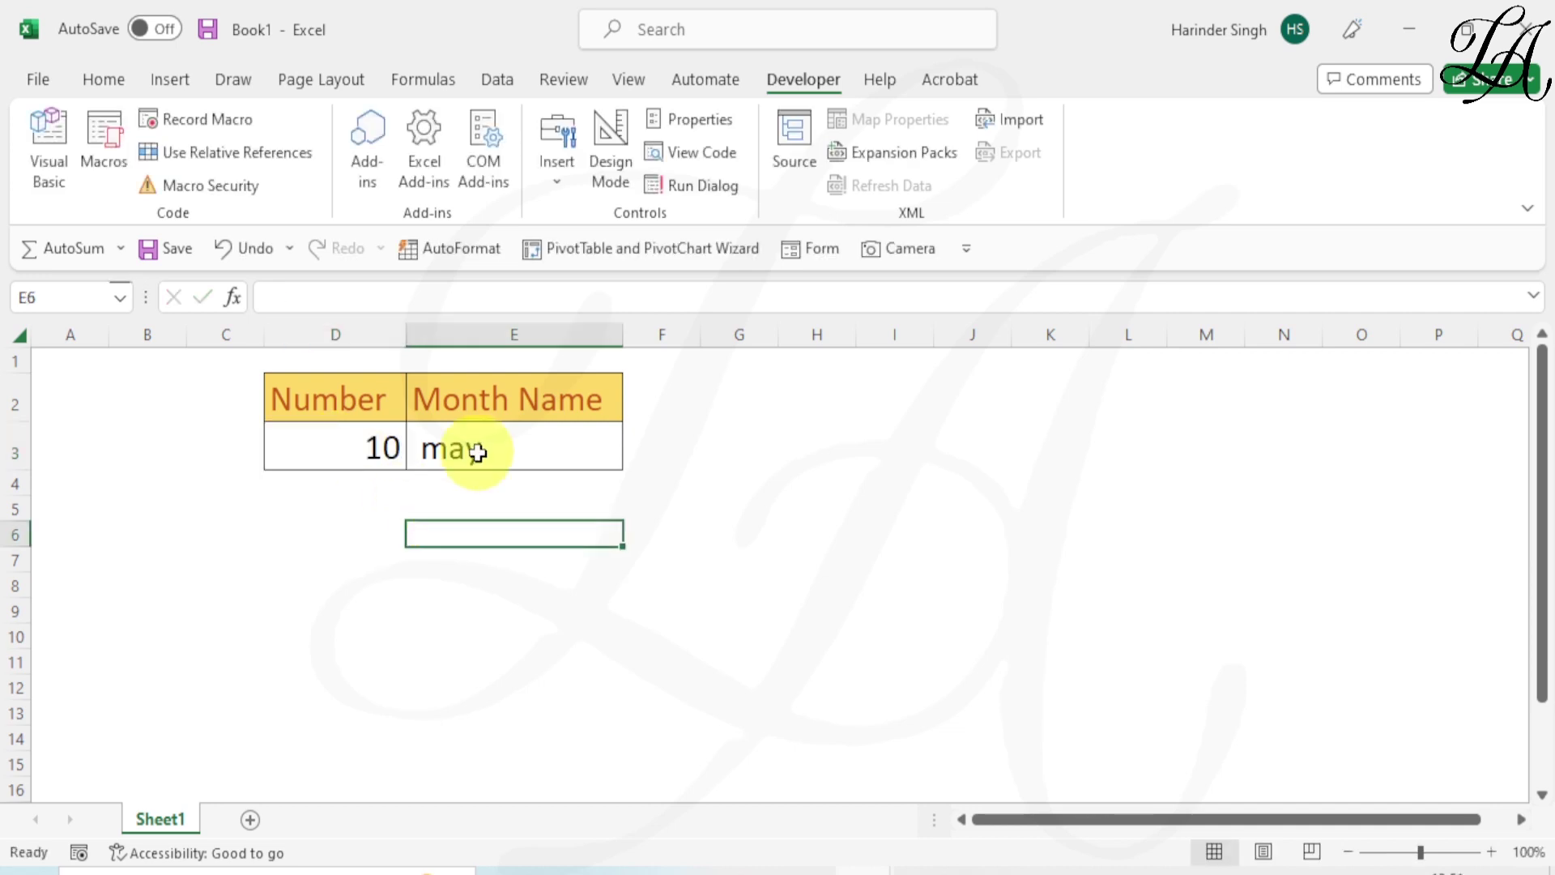
click(468, 445)
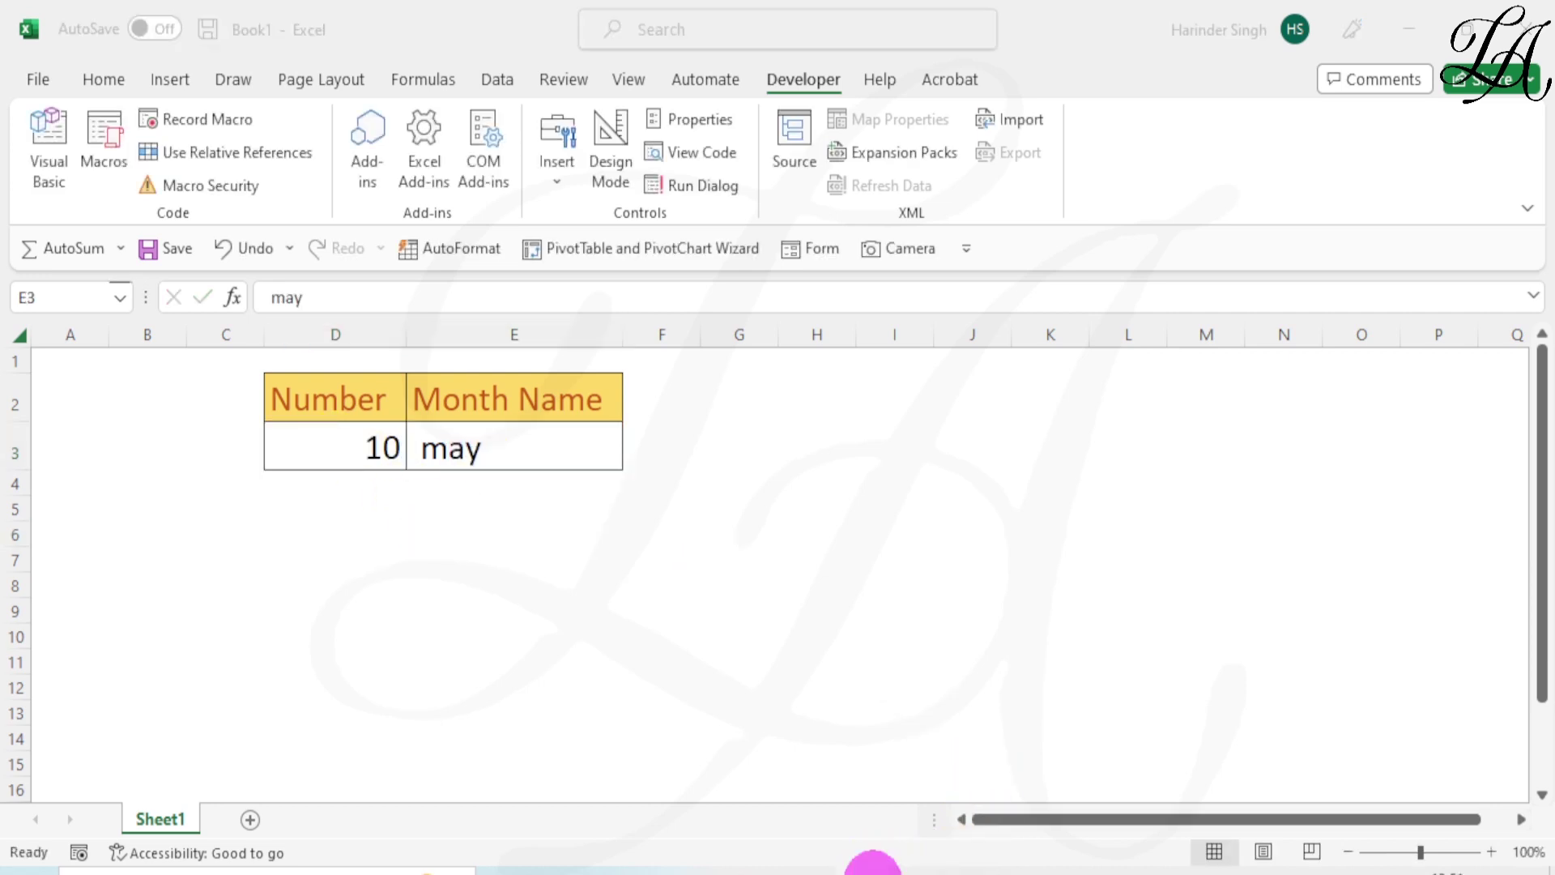
- Rerun the select_case macro from the editor so E3 shows 'Oct'
mouse_move(872, 867)
click(978, 830)
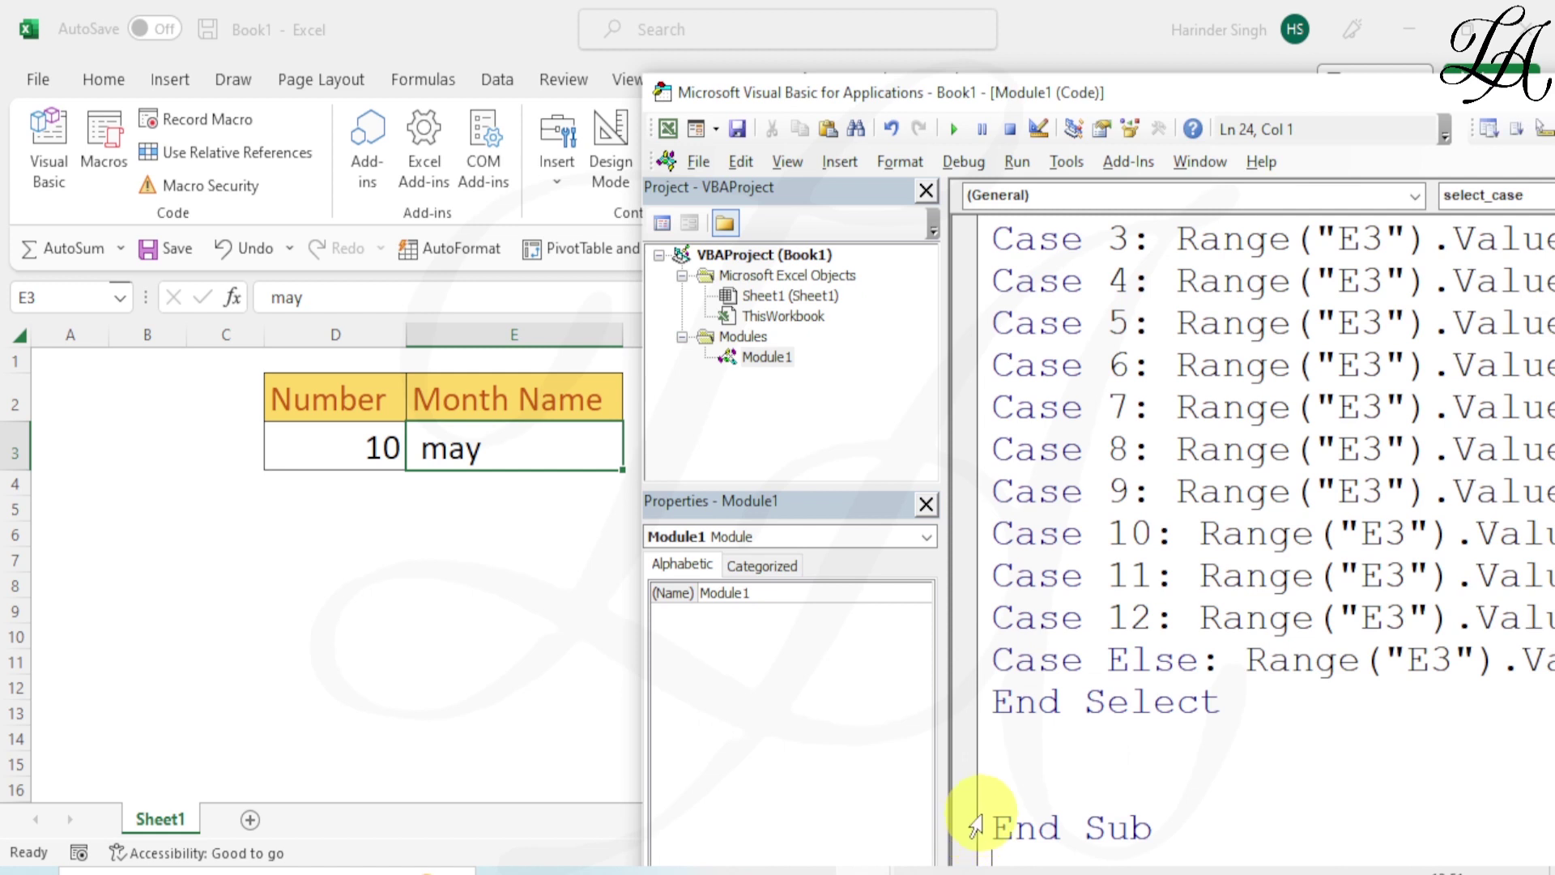
click(1024, 158)
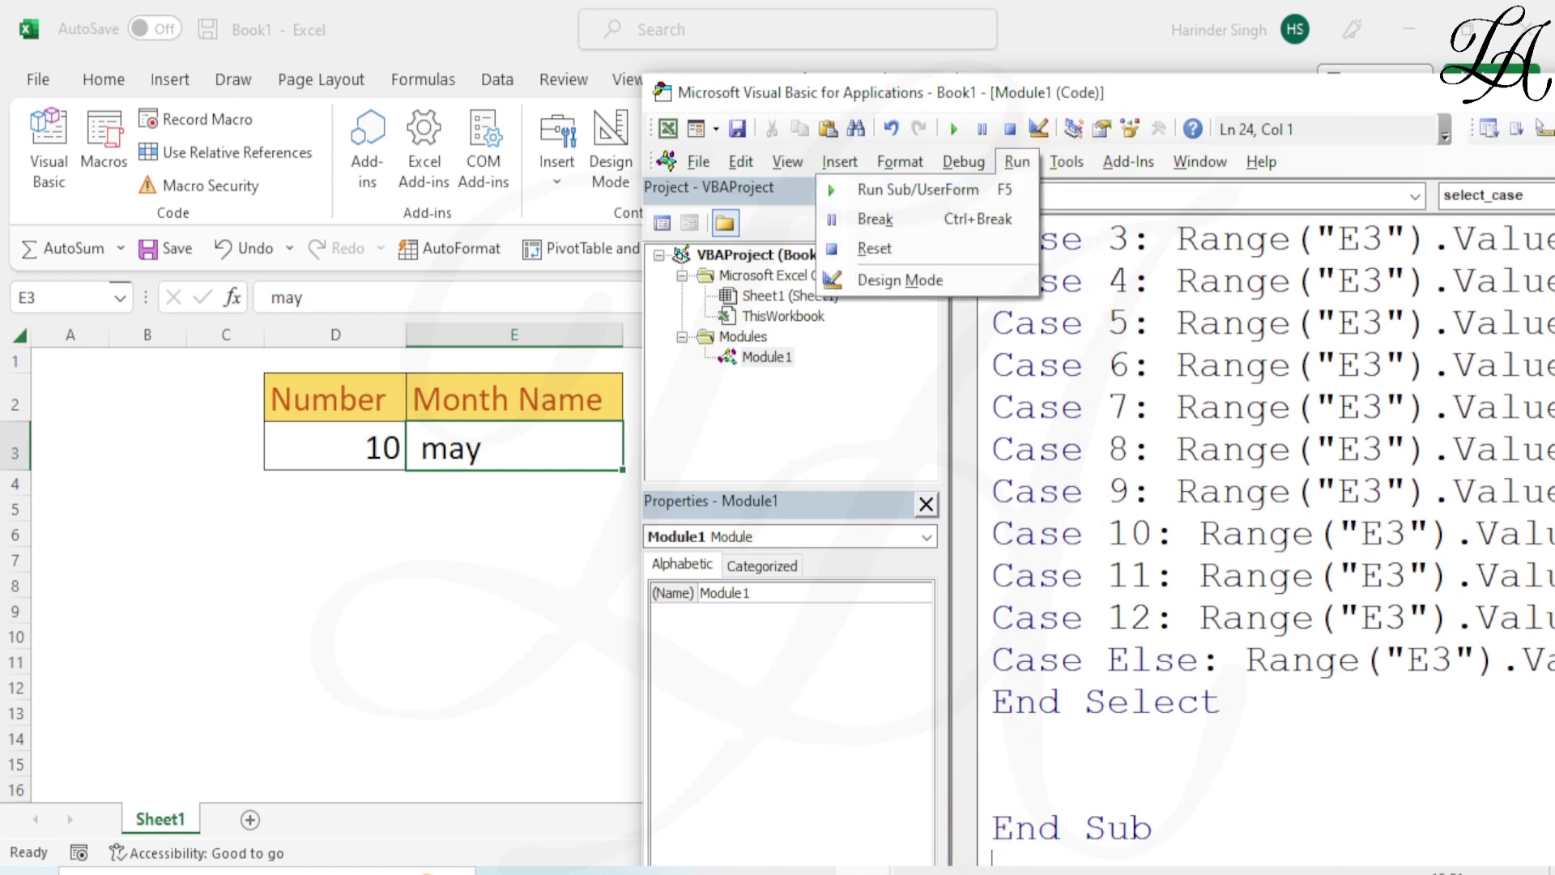
click(925, 192)
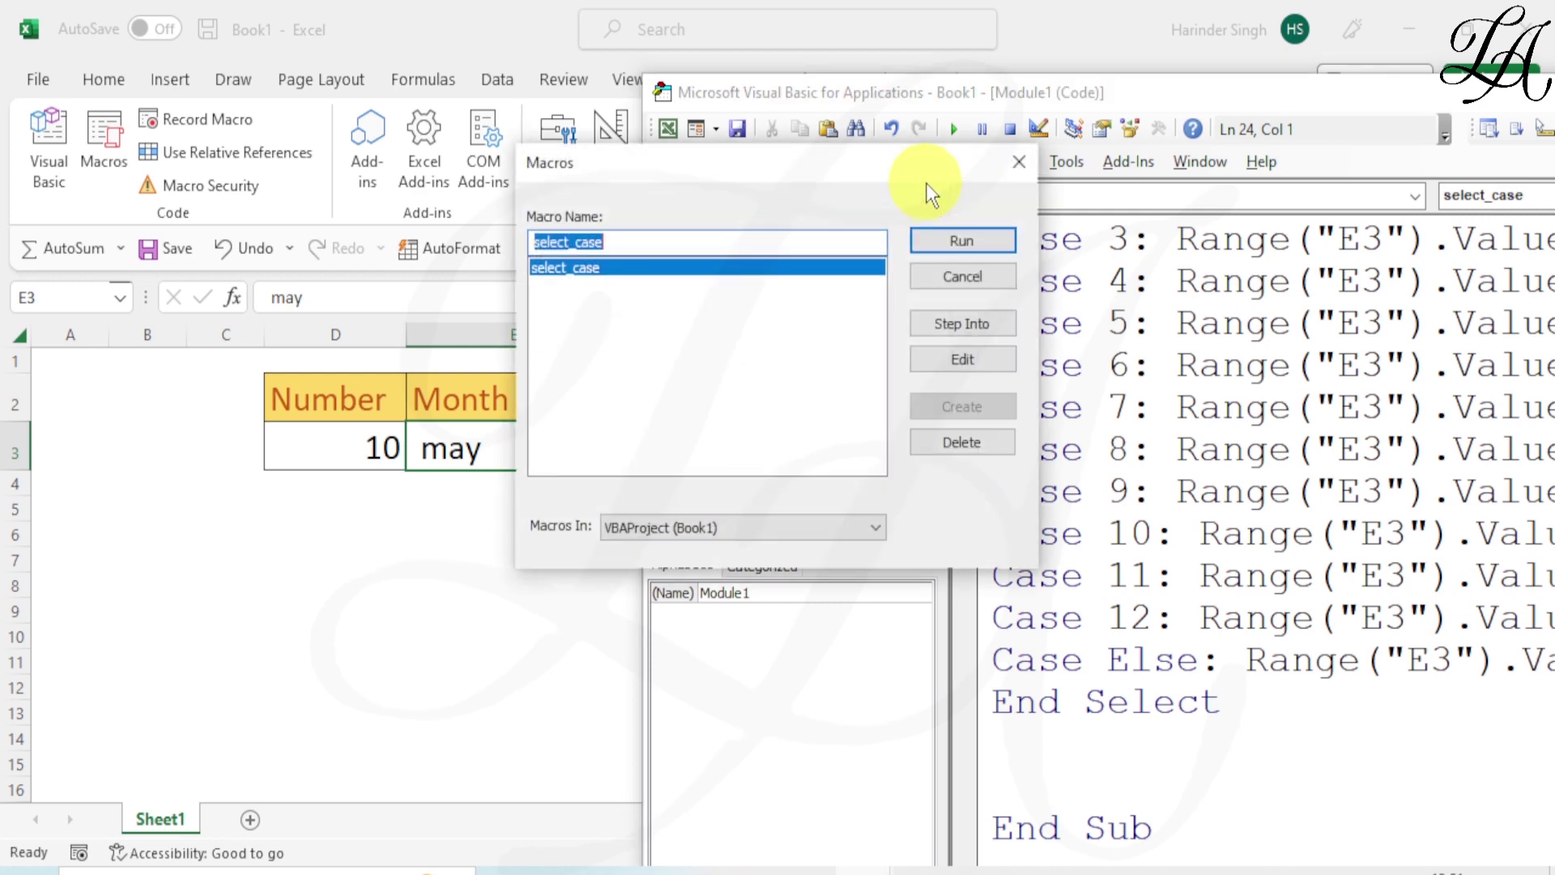
click(947, 235)
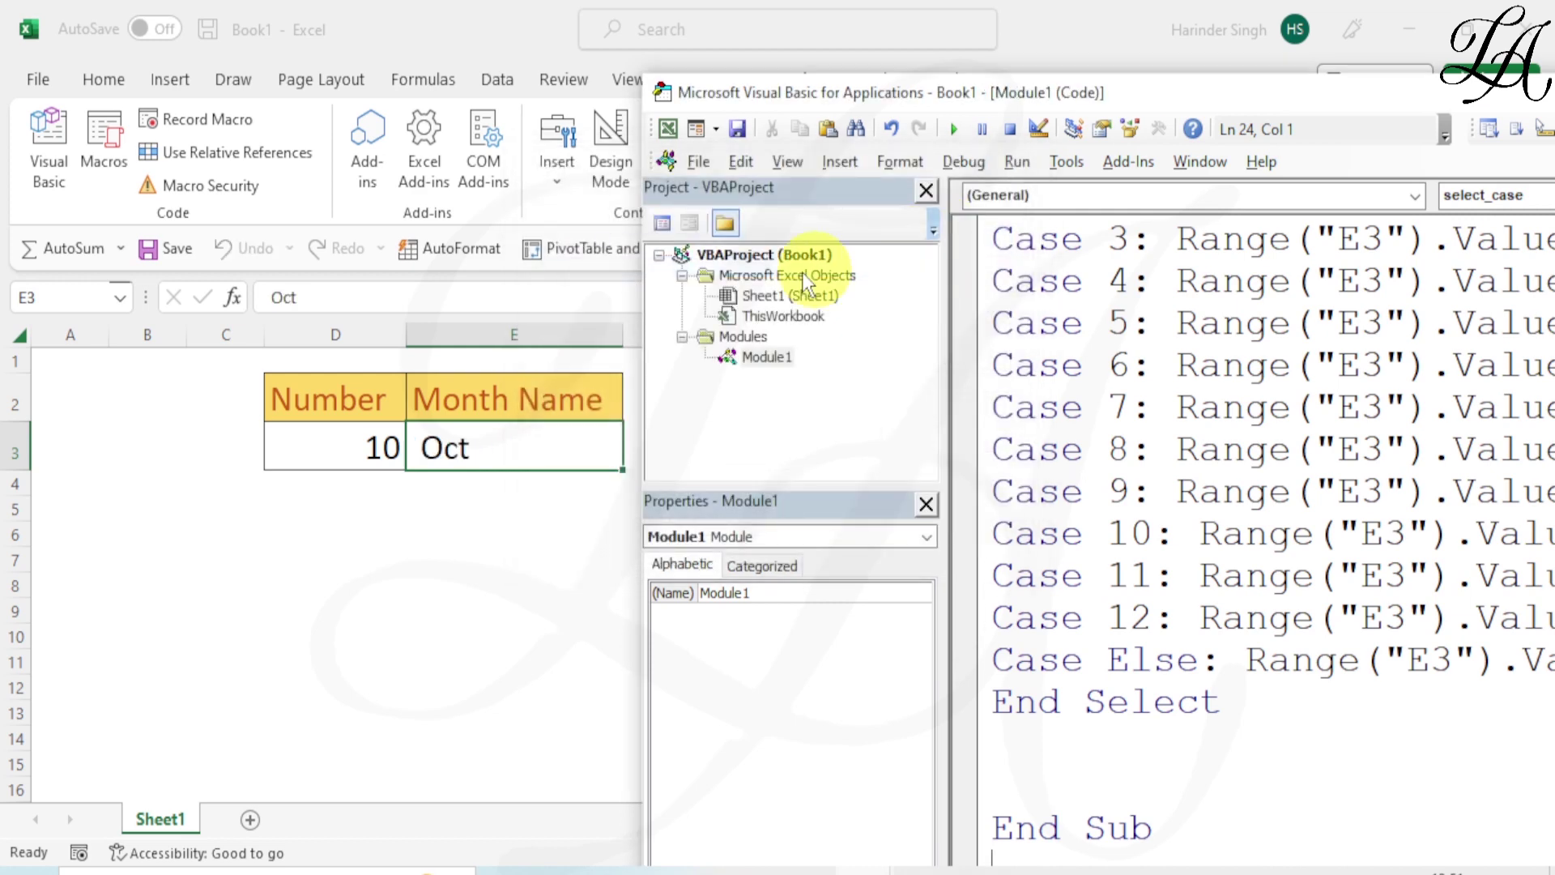
click(504, 451)
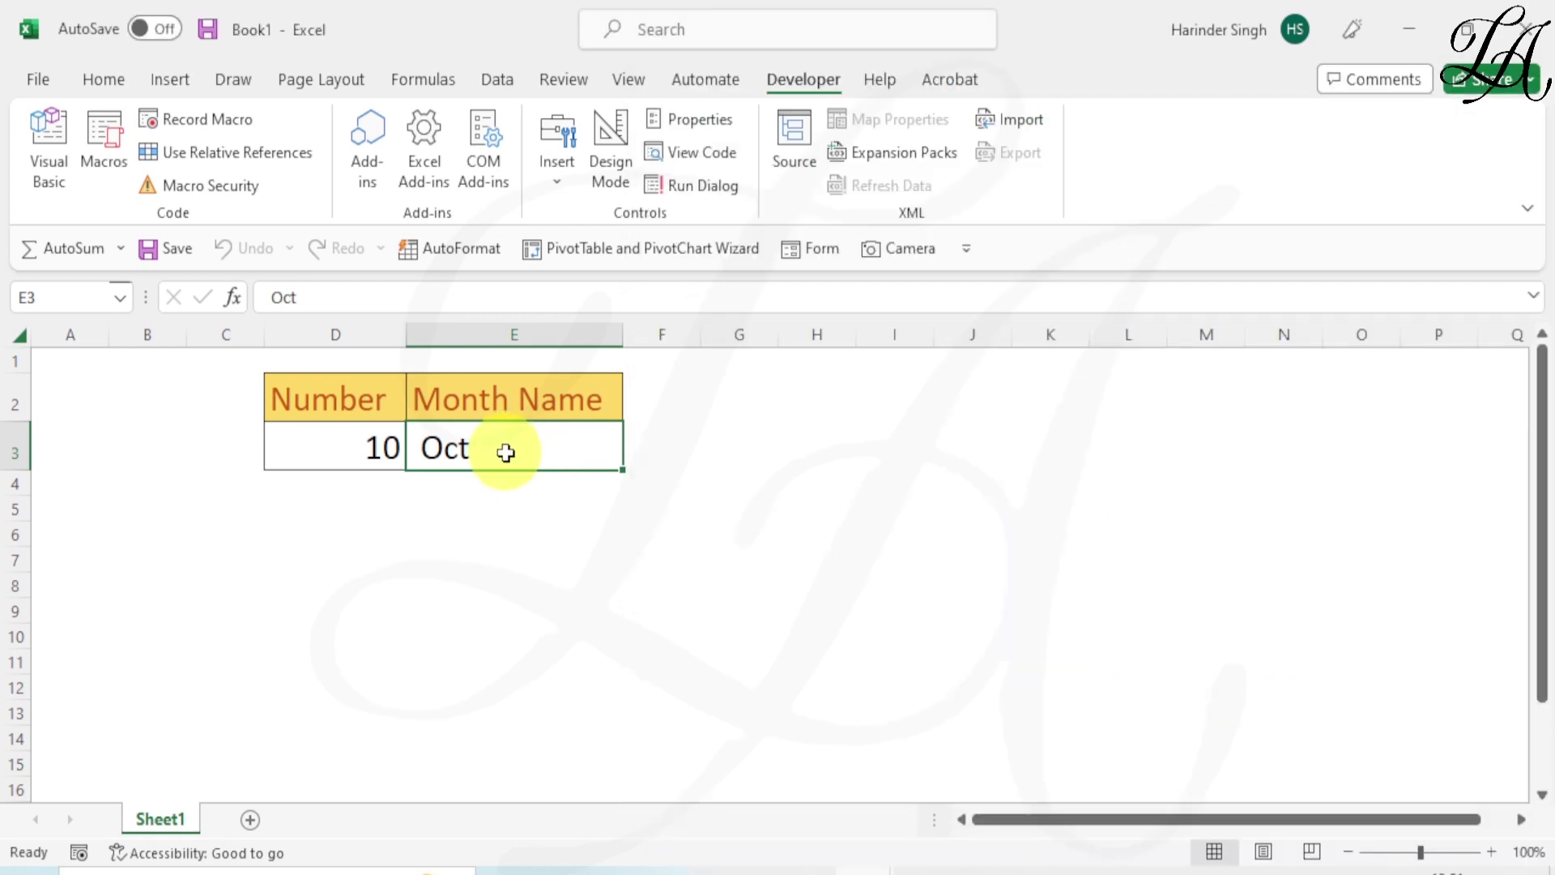
click(361, 449)
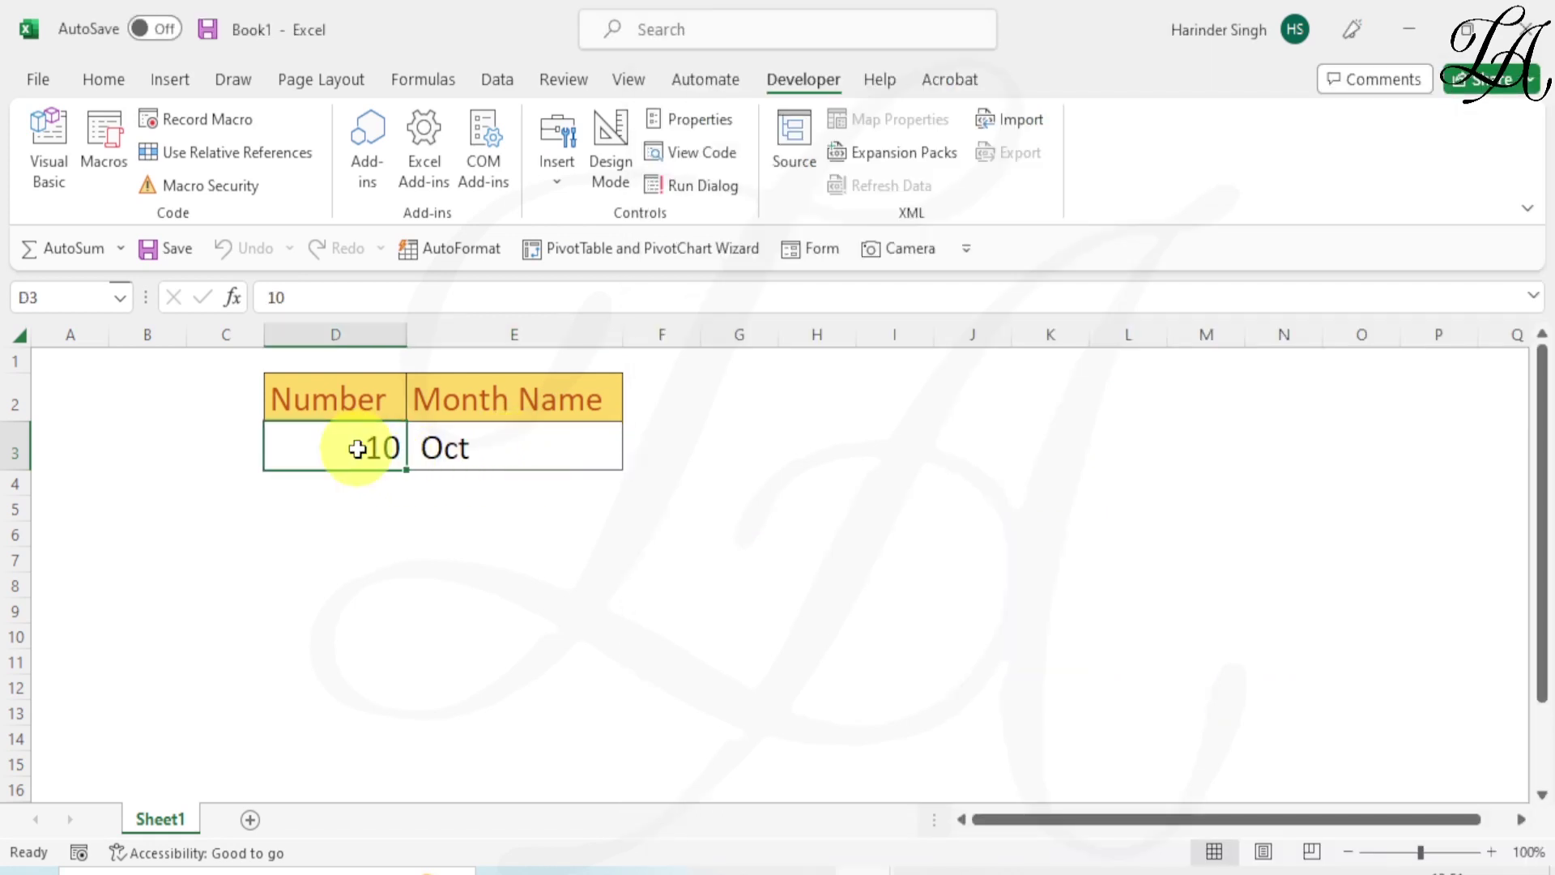
- Enter 20 in D3 and delete the old month name from E3
text(20)
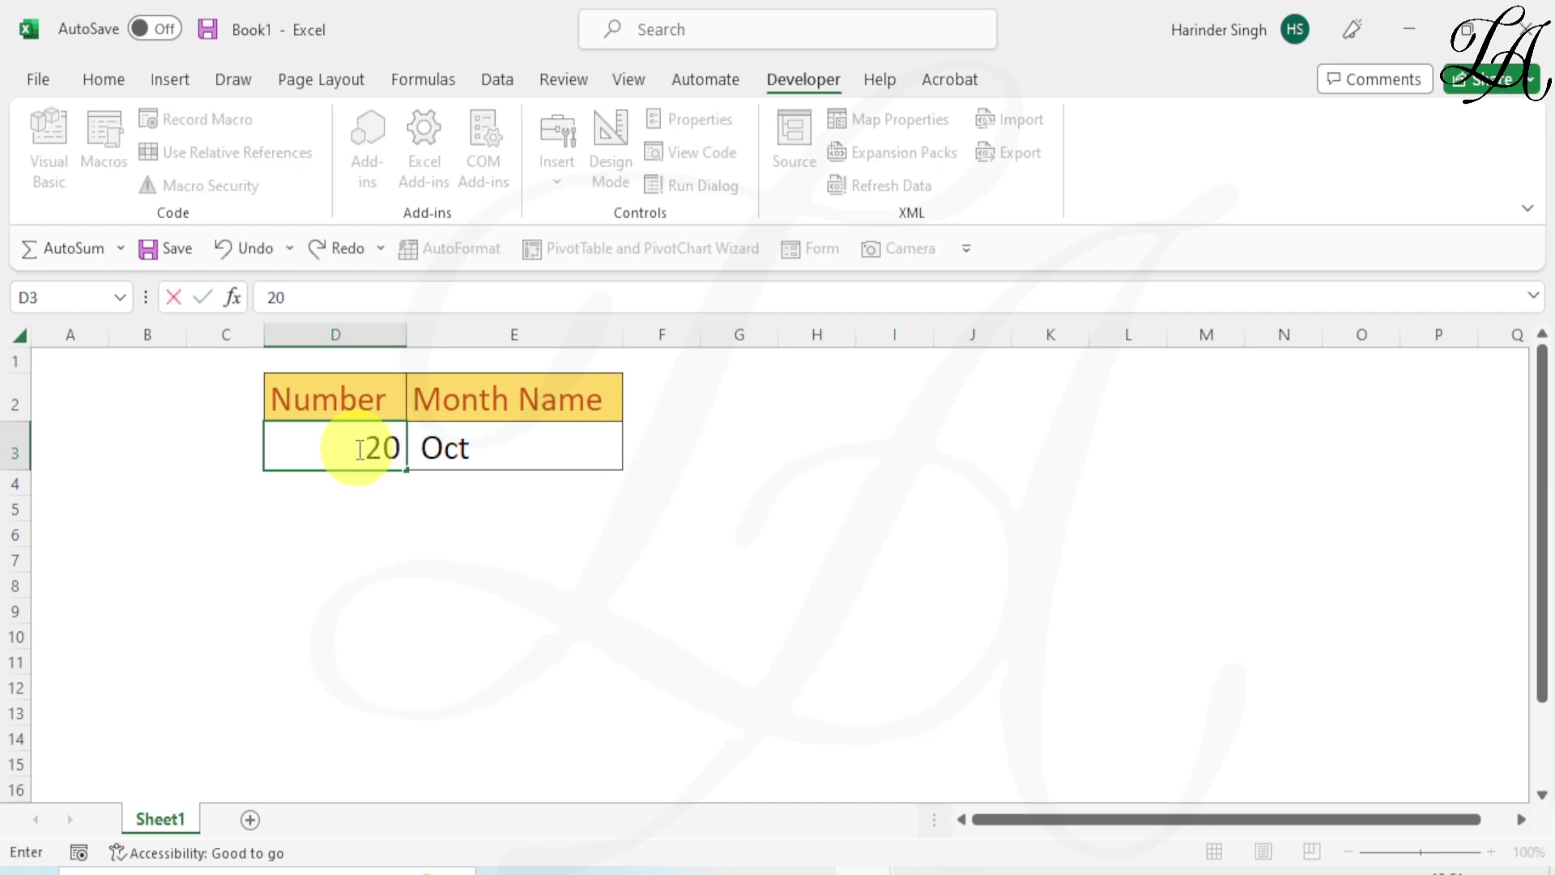
click(429, 524)
click(446, 449)
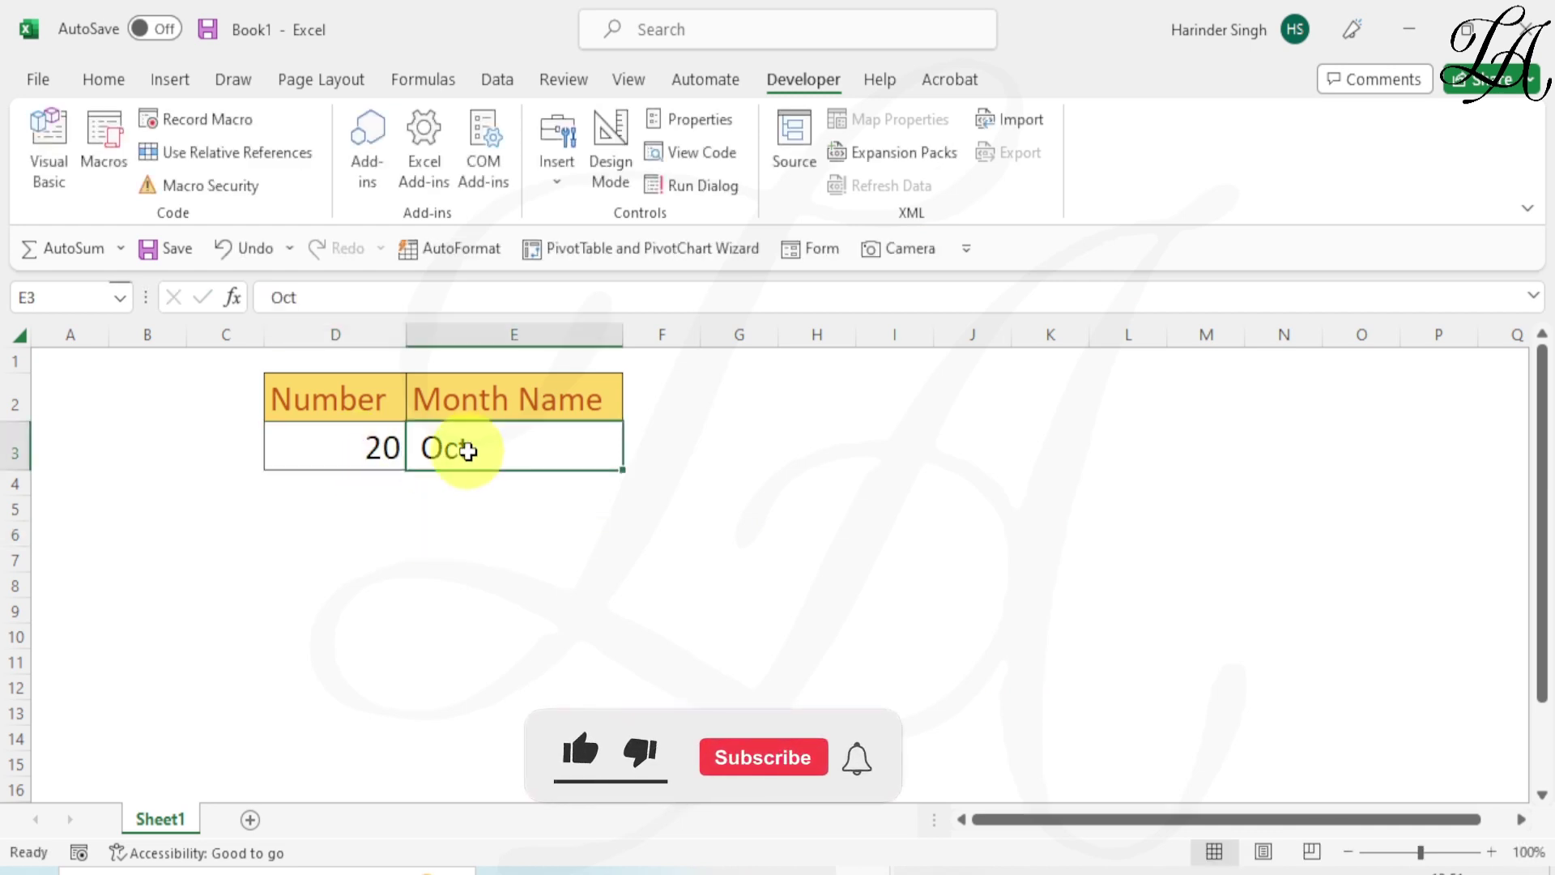
key(Delete)
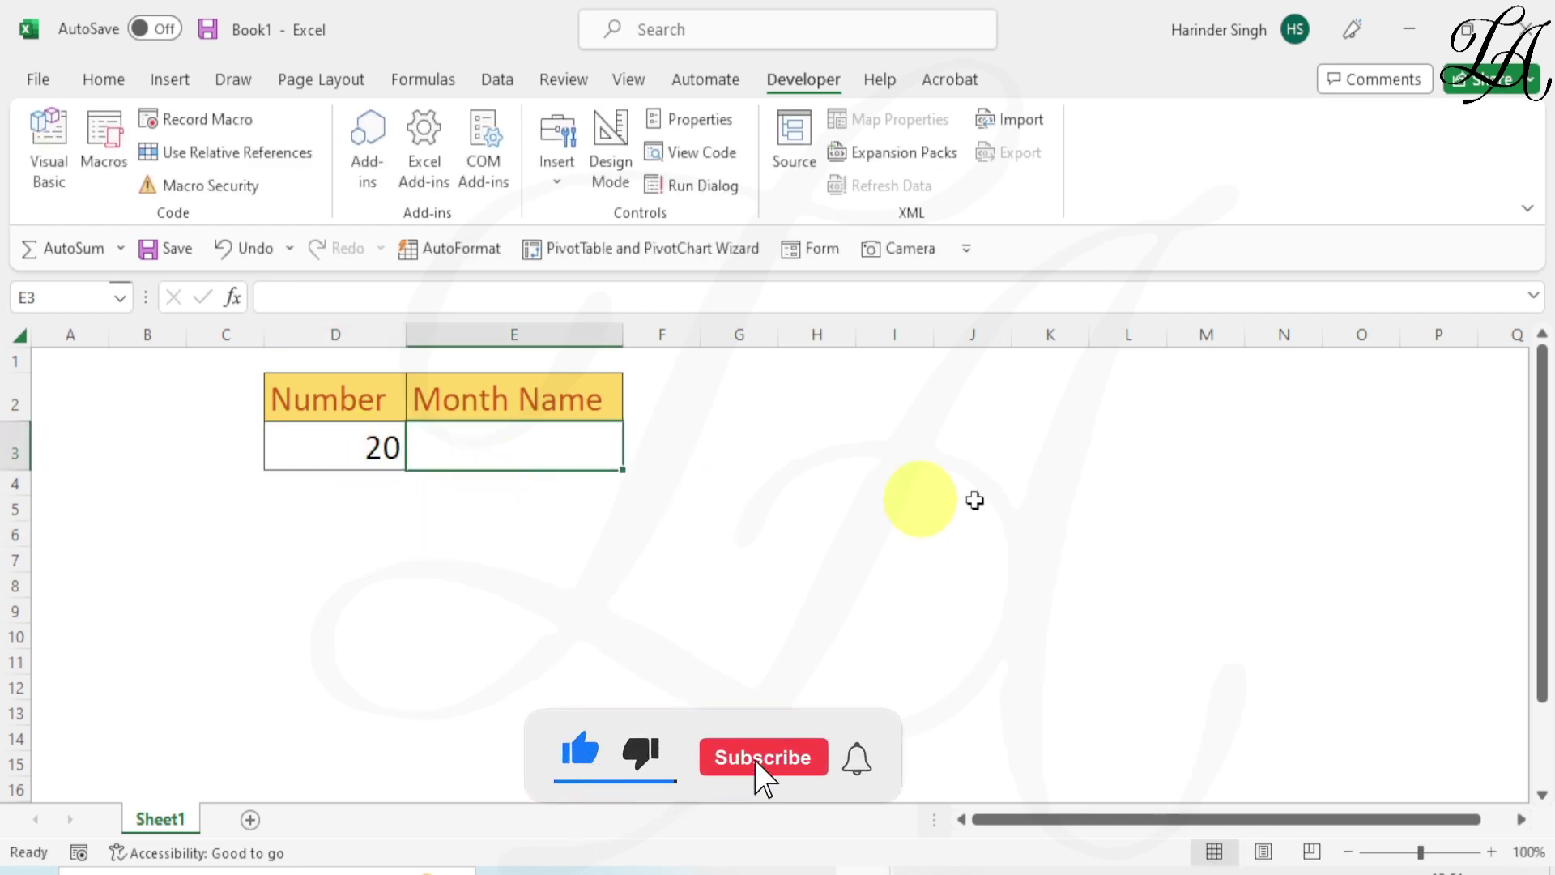
- Run select_case with F5 so E3 shows 'Invalid Month'
click(1008, 782)
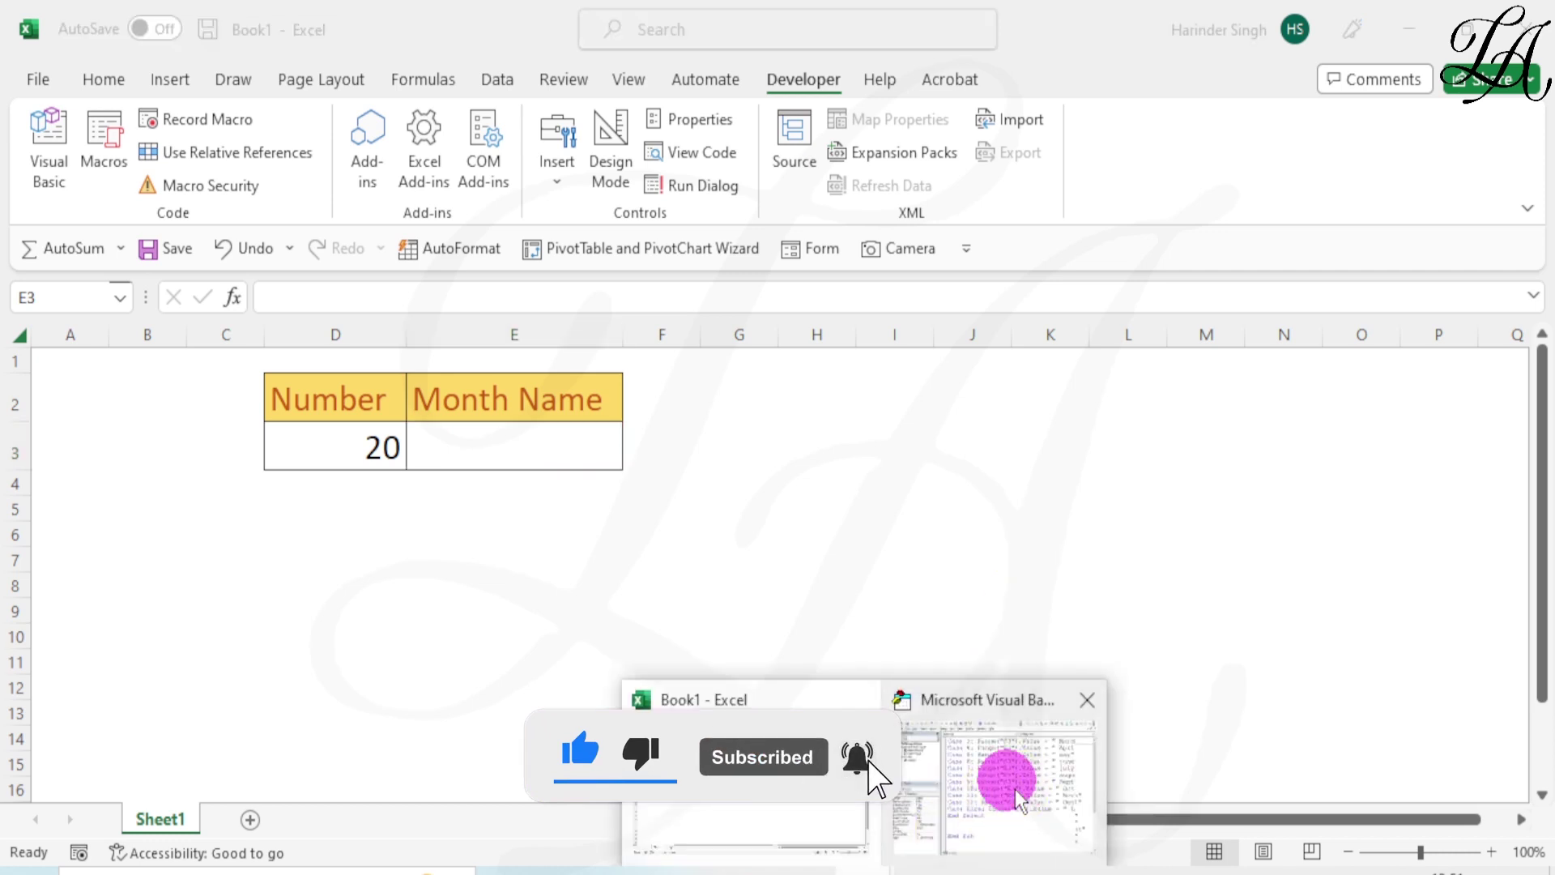
click(1151, 495)
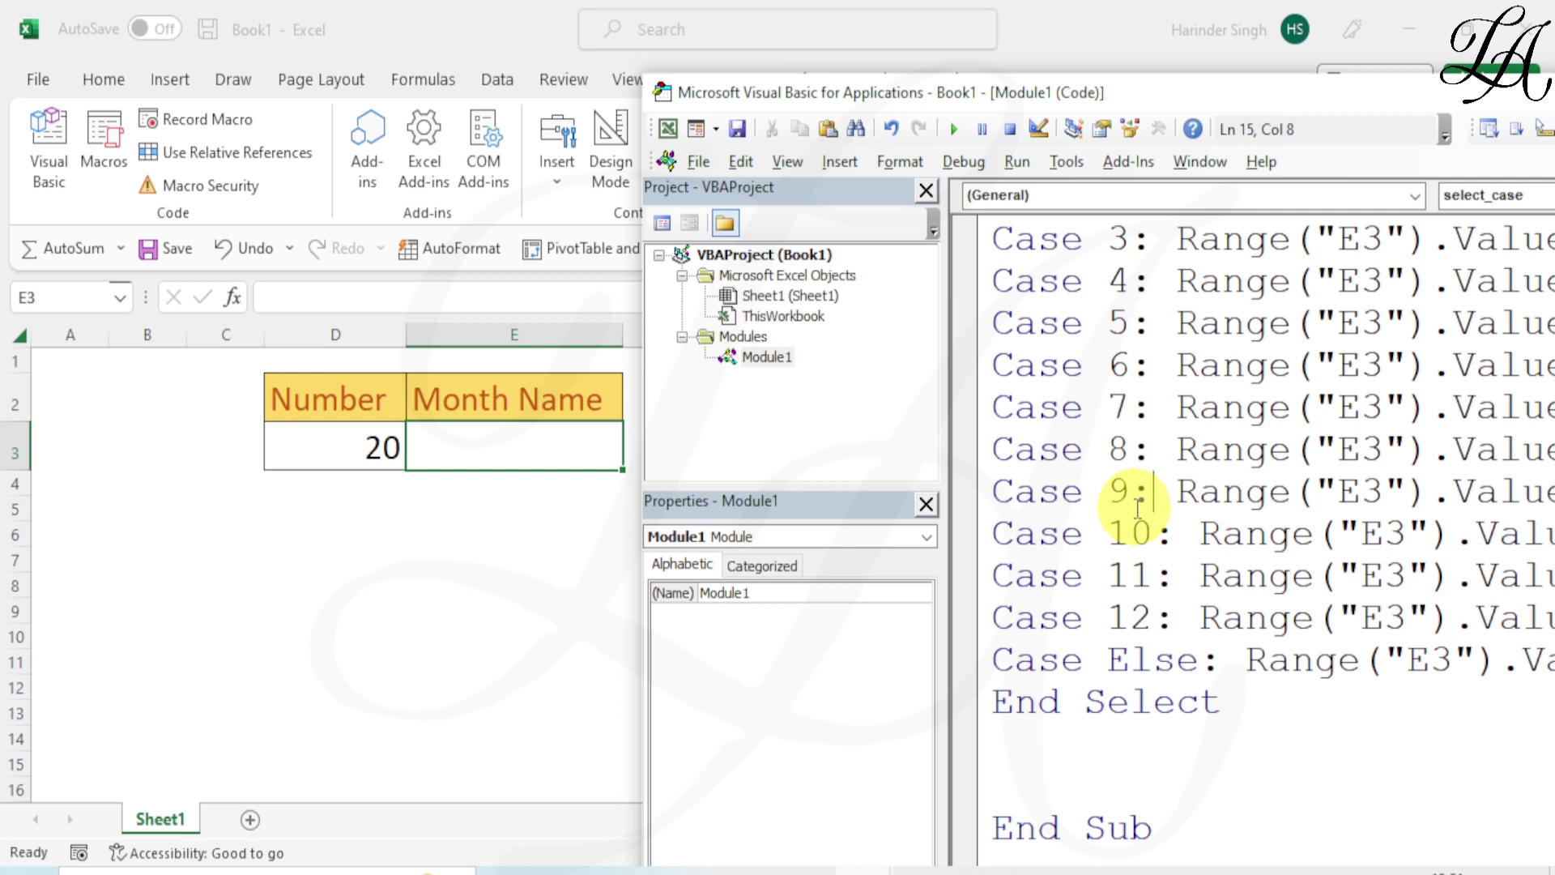
key(F5)
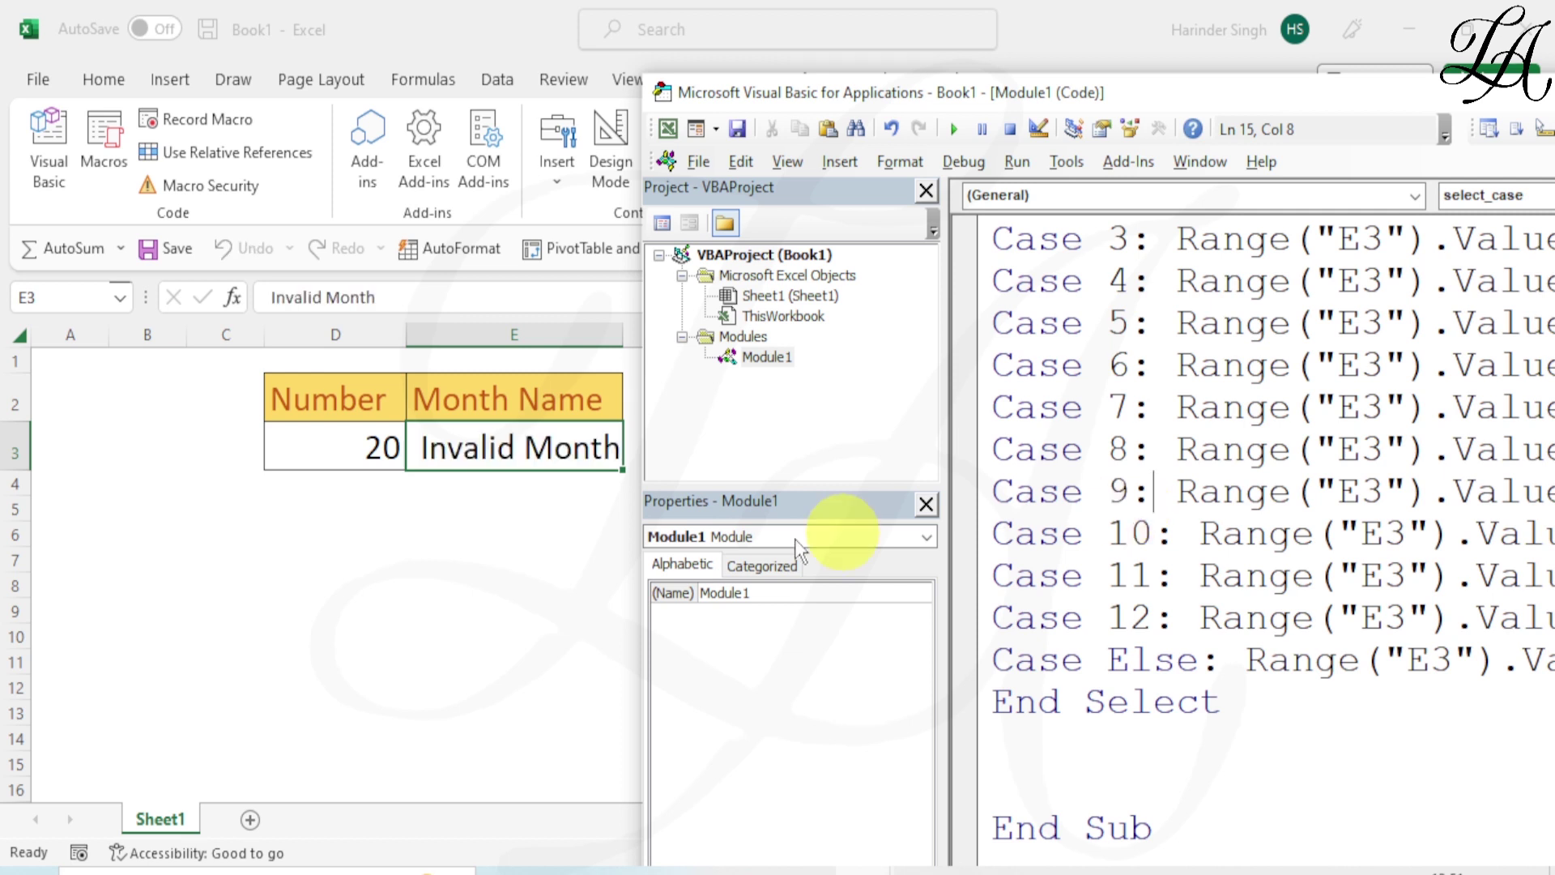
click(530, 460)
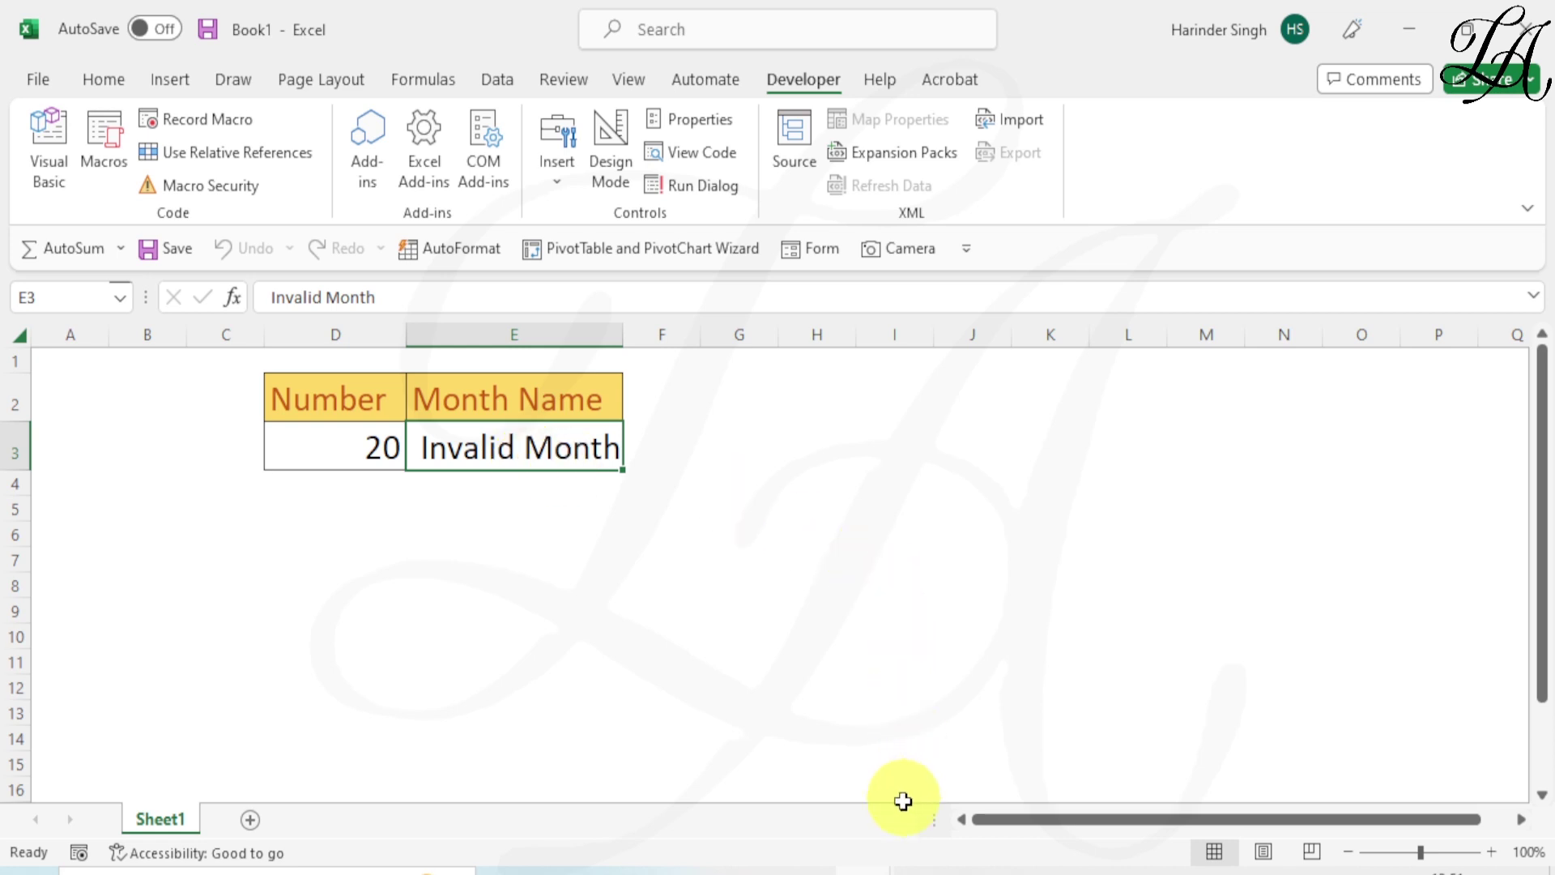
- Switch back to the Visual Basic editor showing the Module1 select_case code
click(872, 871)
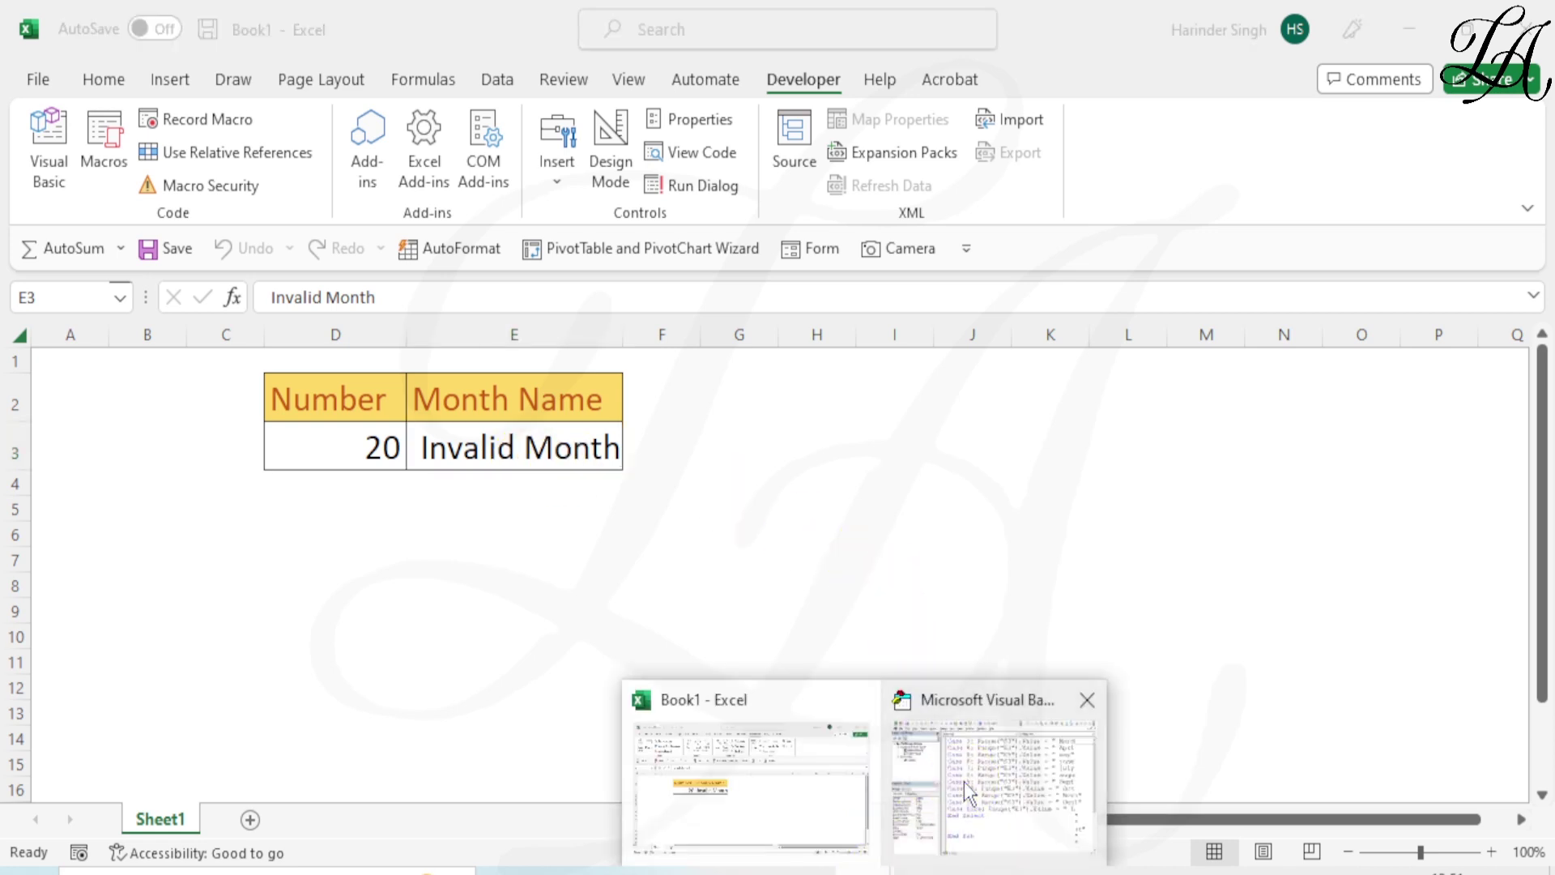
click(964, 781)
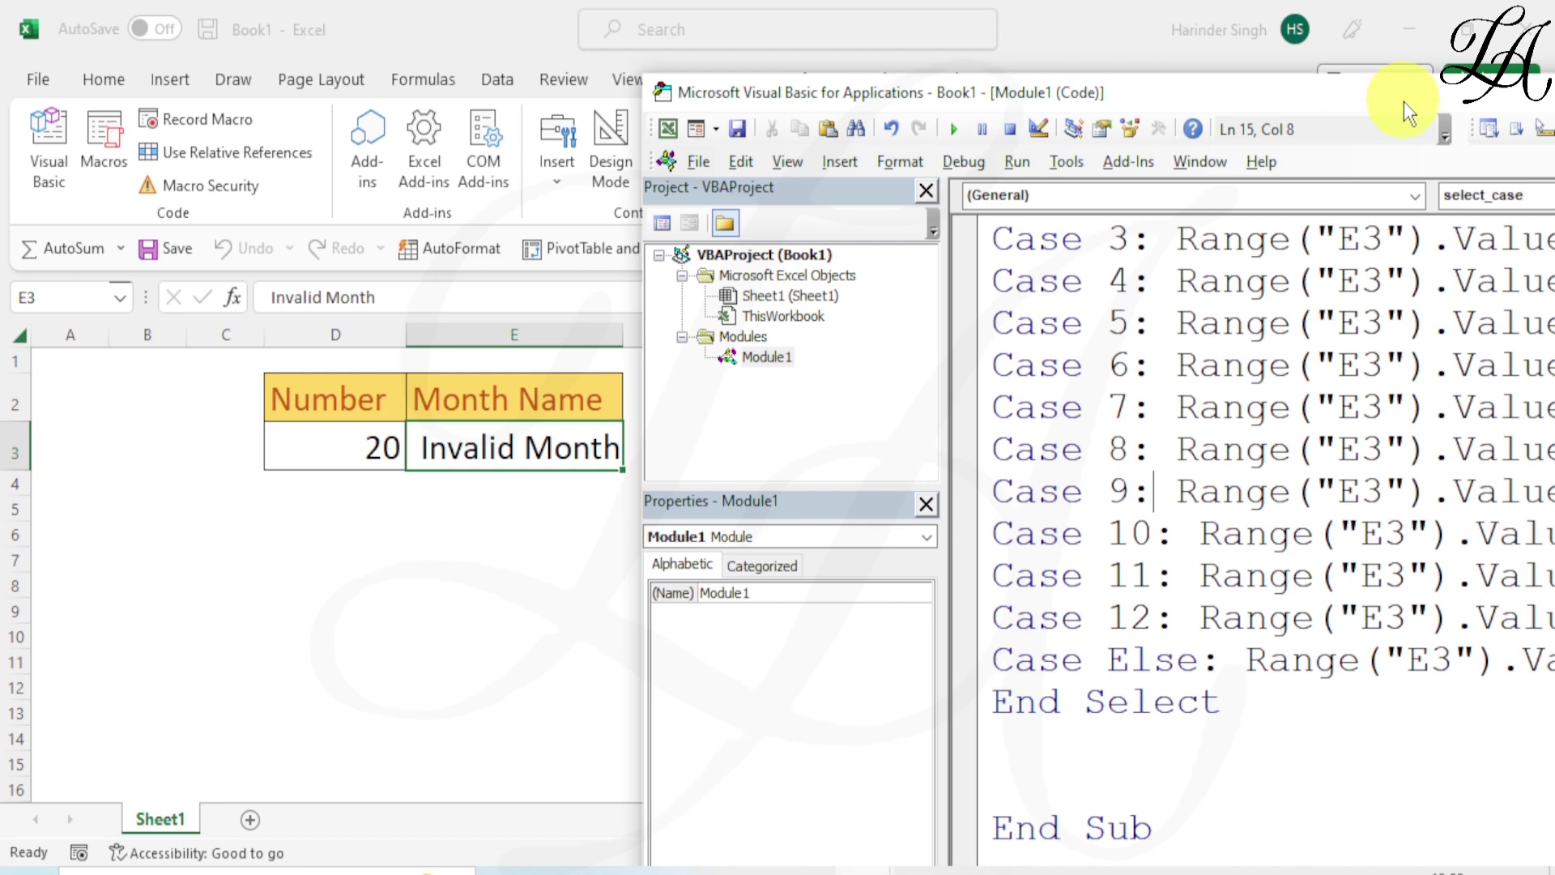
- Shift the editor left and scroll through the select_case code from Option Explicit to Case Else
drag(1402, 101, 1161, 63)
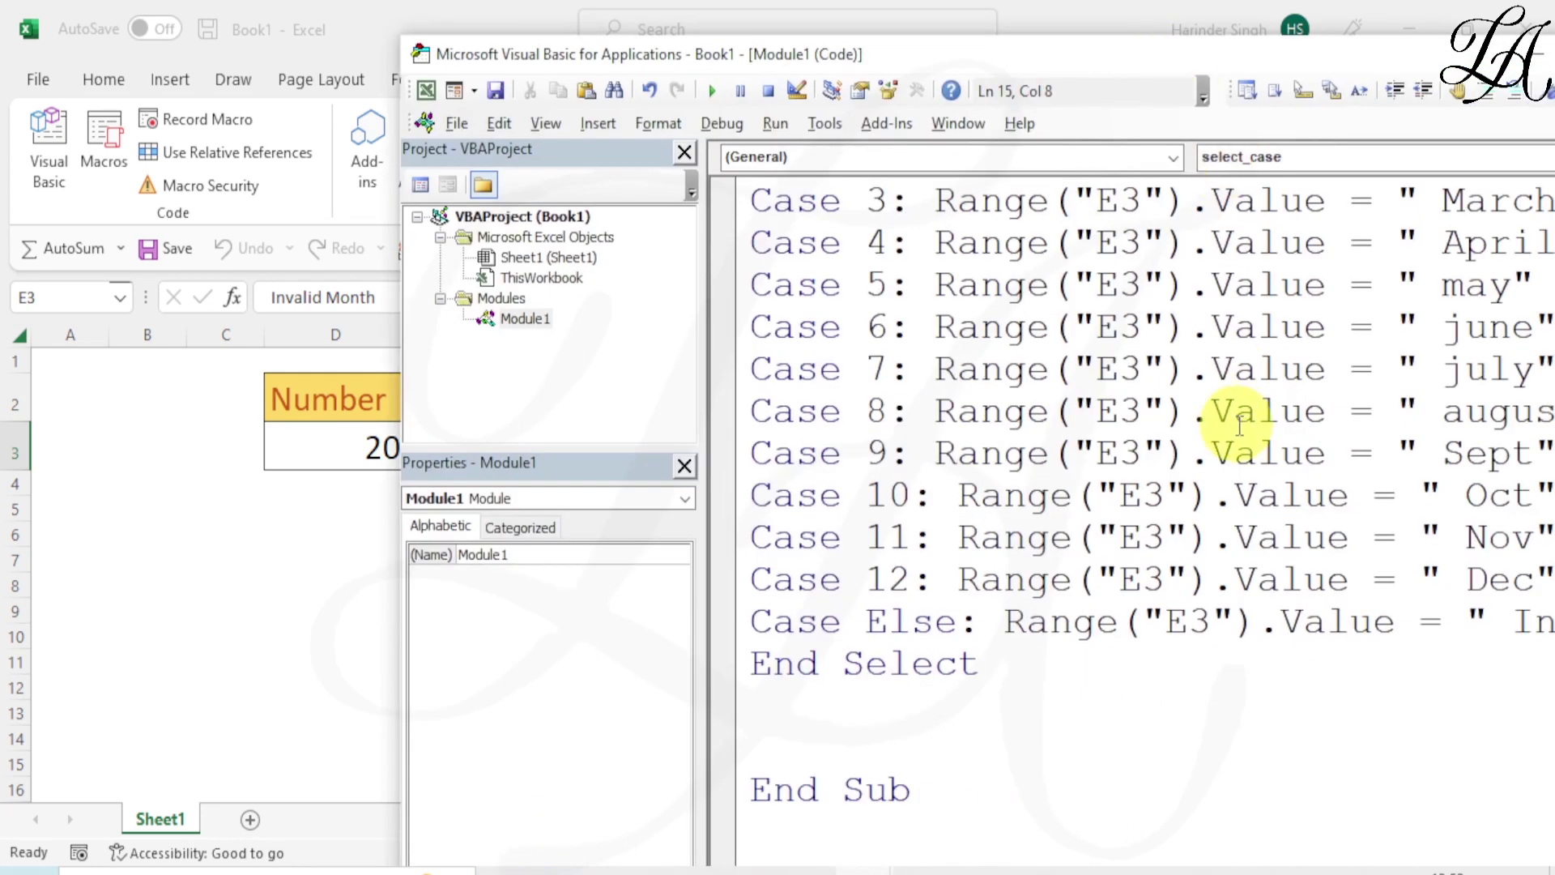
scroll(1239, 425, up, 1)
scroll(1239, 425, up, 1)
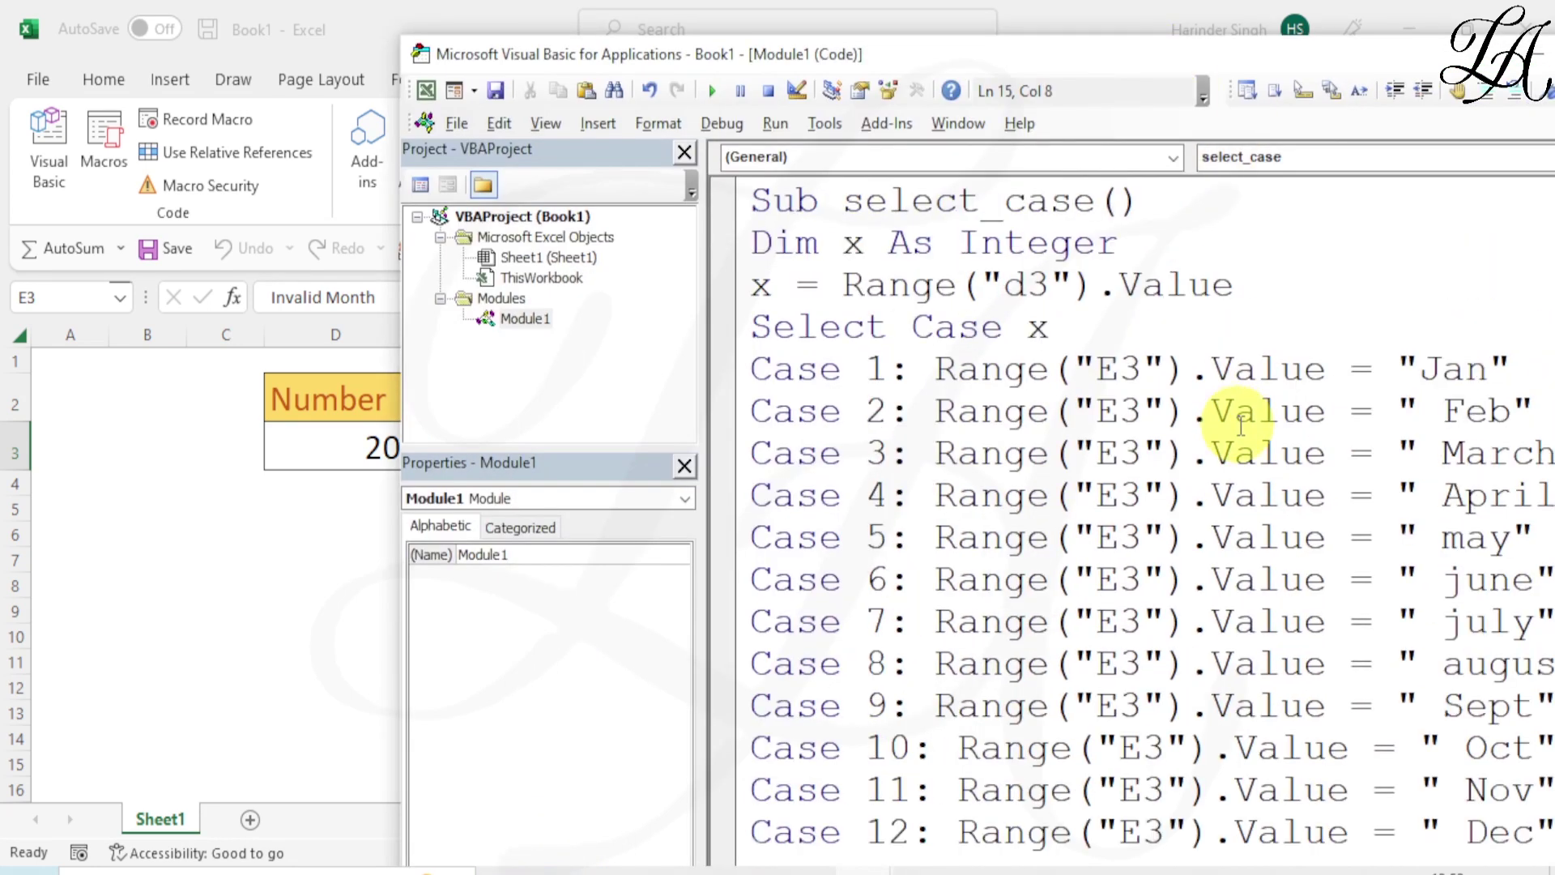
scroll(1241, 427, up, 1)
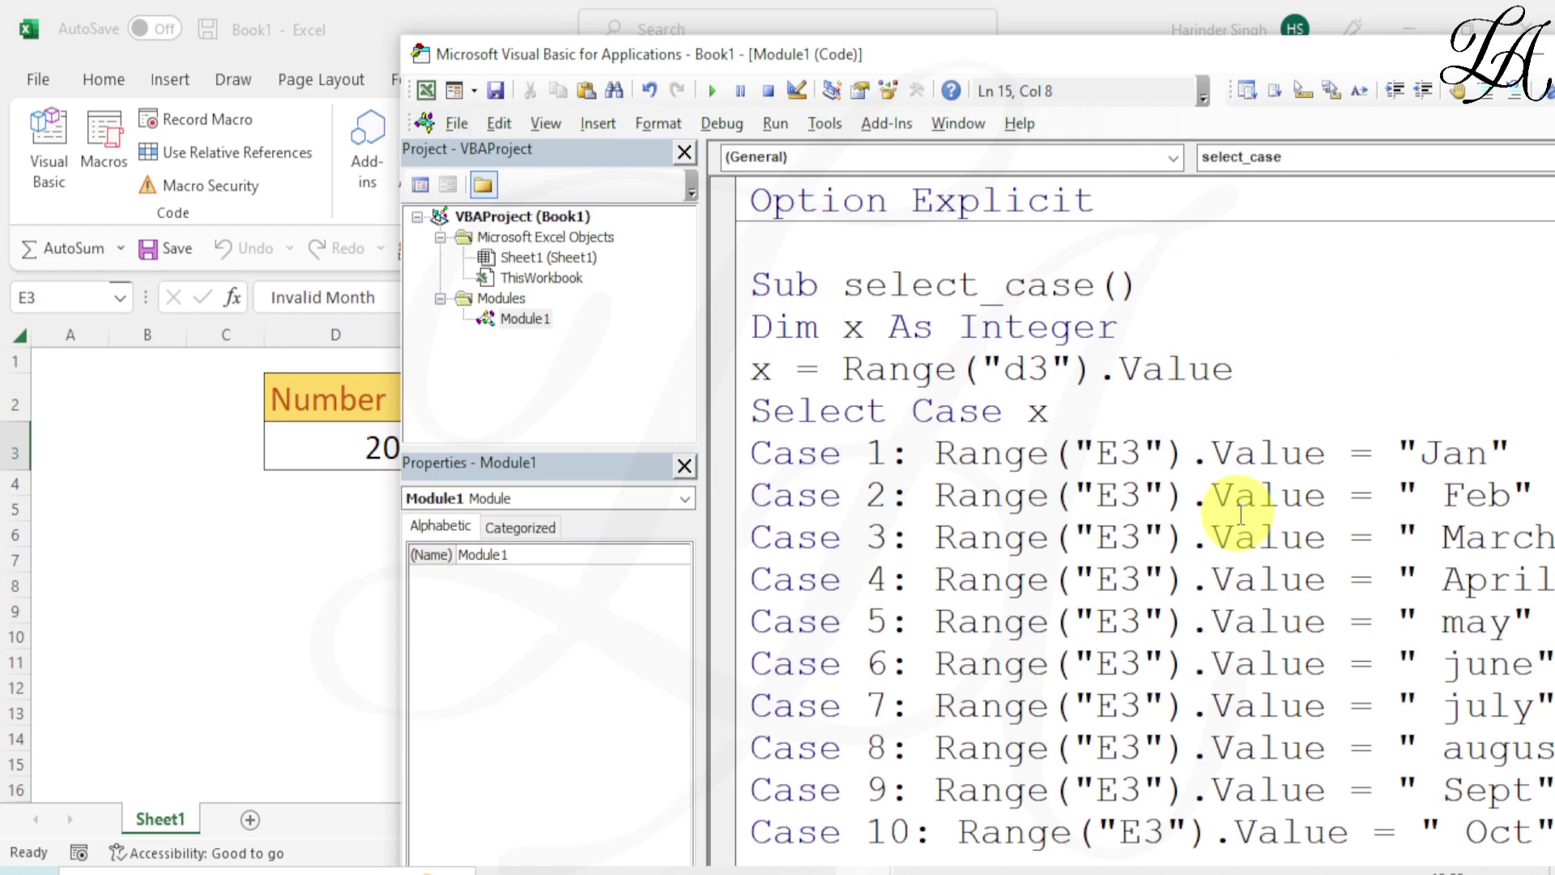
scroll(1240, 514, down, 1)
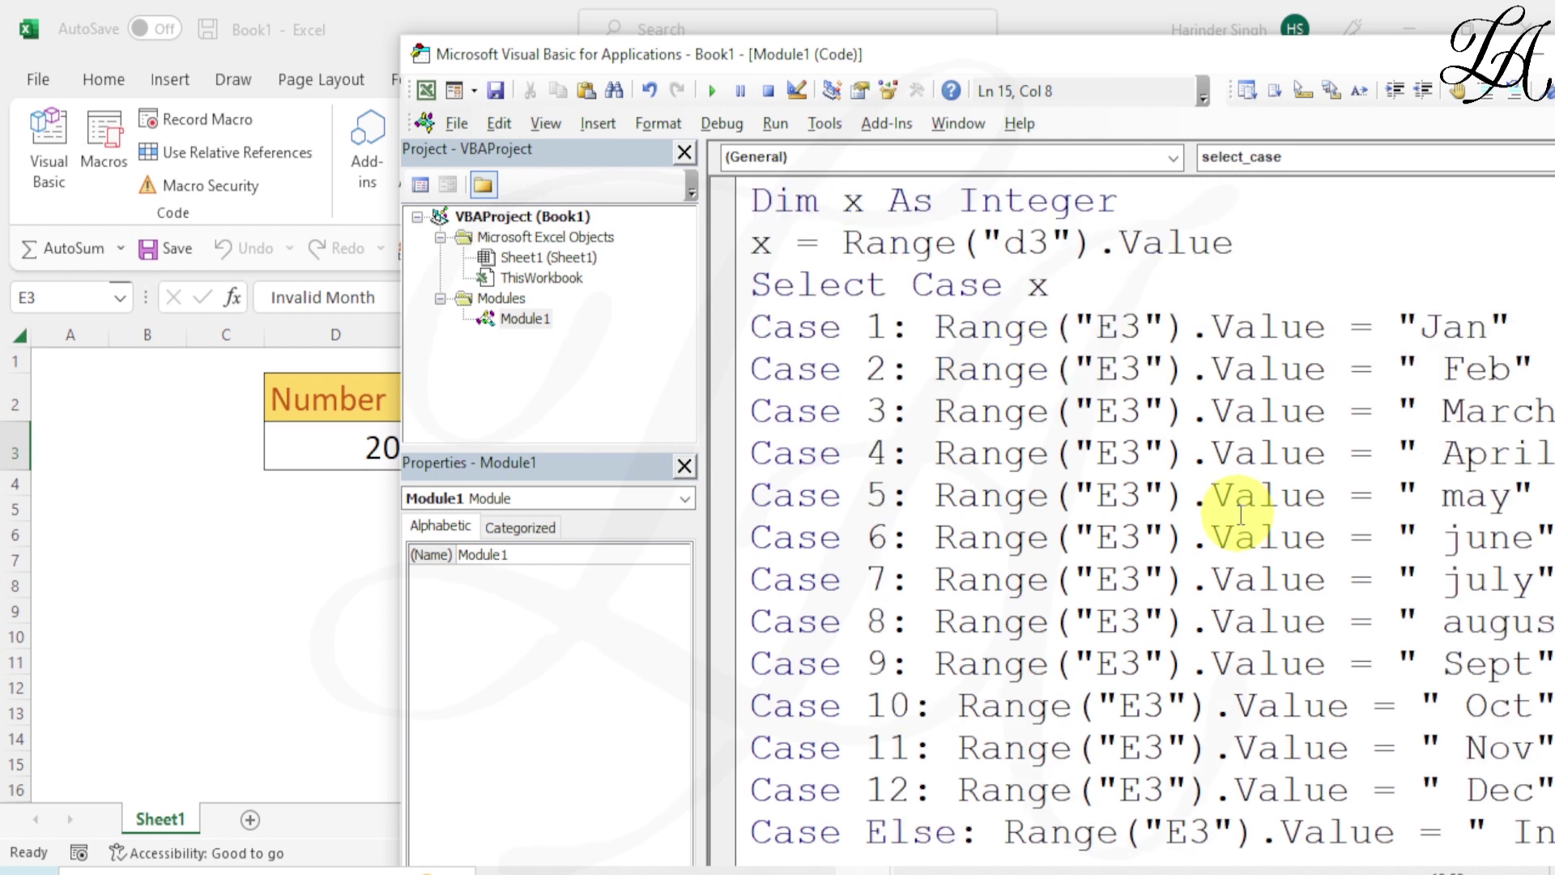